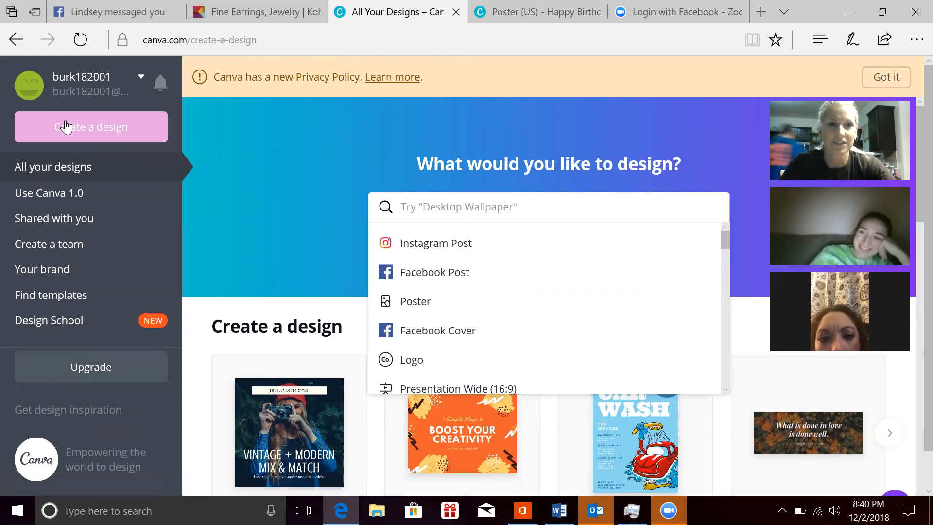
Step: Search the web for canva and open the official Canva site from the results
{"action": "left_click", "coordinate": [199, 39]}
{"action": "type", "text": "canva"}
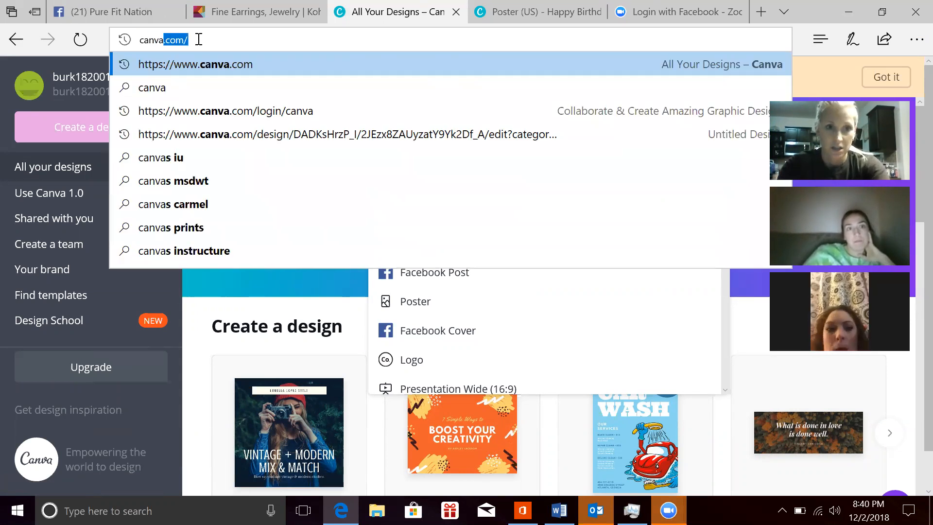
{"action": "key", "text": "Delete"}
{"action": "key", "text": "Return"}
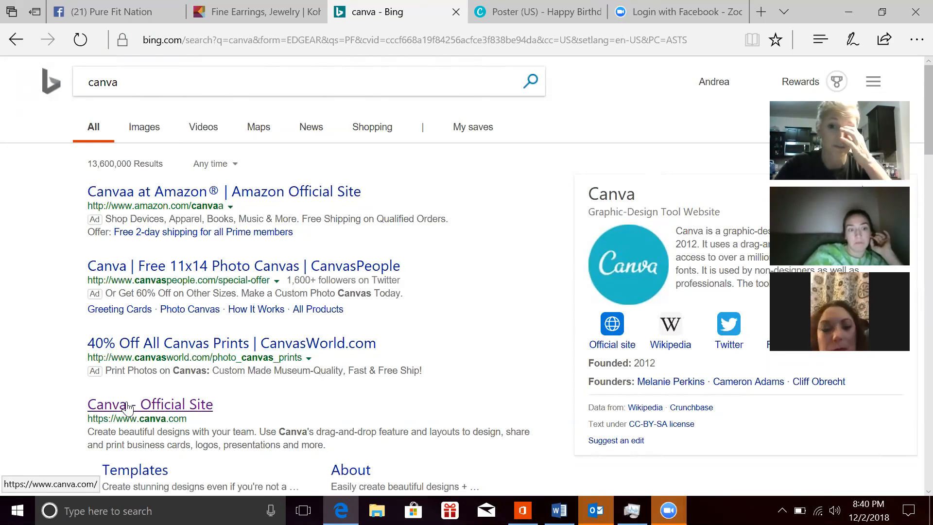
{"action": "left_click", "coordinate": [128, 408]}
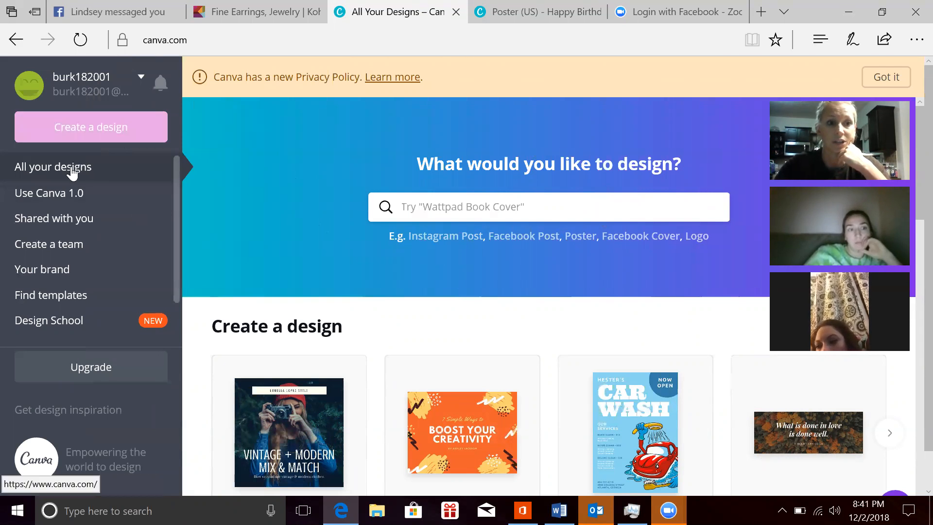
Step: Start a new design to look through the available design types, and check the account options
{"action": "left_click", "coordinate": [105, 130]}
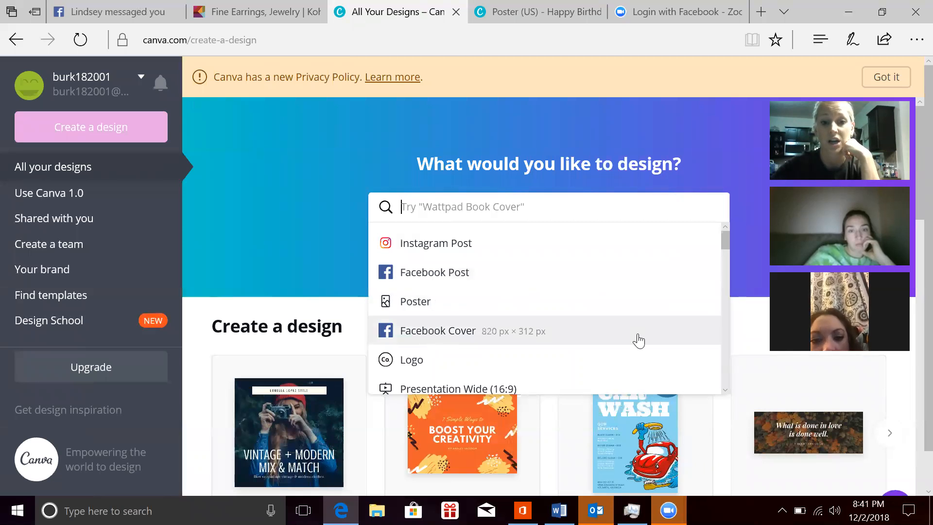
{"action": "left_click_drag", "start_coordinate": [722, 238], "coordinate": [726, 254]}
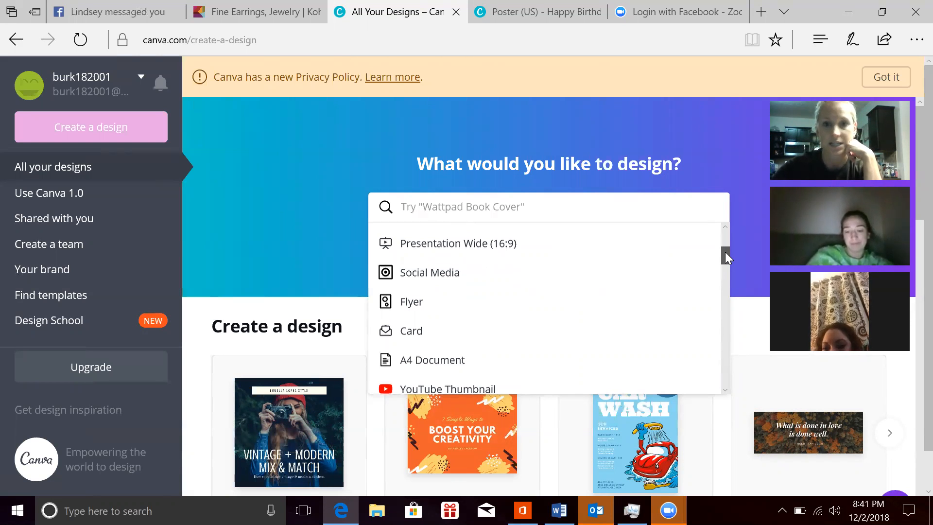
{"action": "left_click_drag", "start_coordinate": [726, 253], "coordinate": [752, 198]}
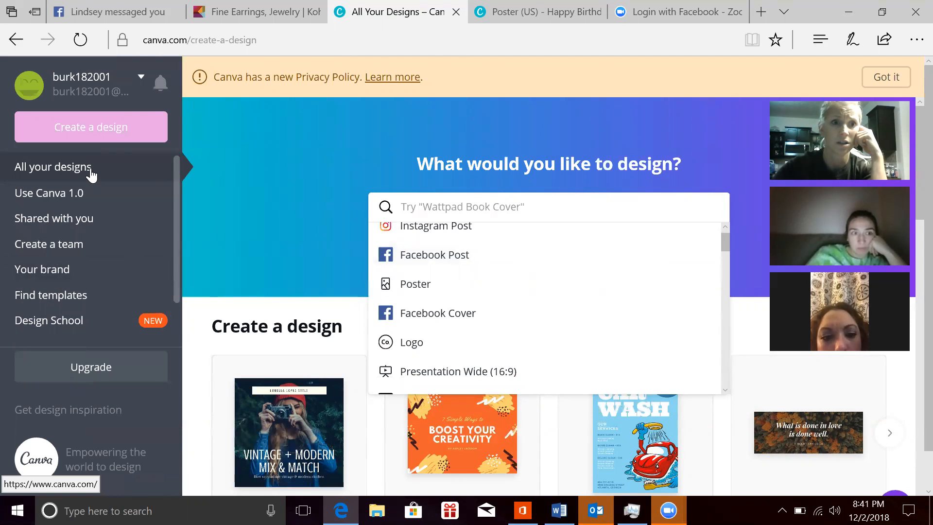
{"action": "left_click", "coordinate": [141, 78]}
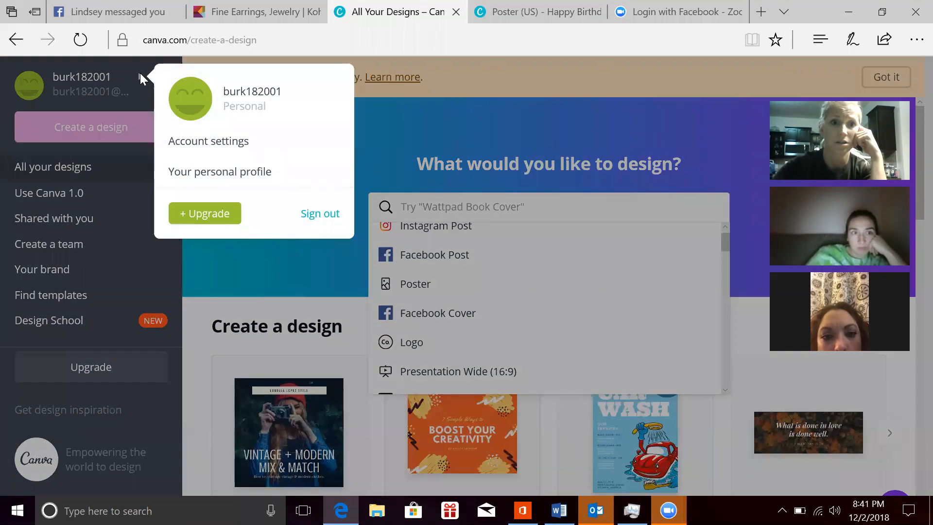
{"action": "left_click", "coordinate": [74, 171]}
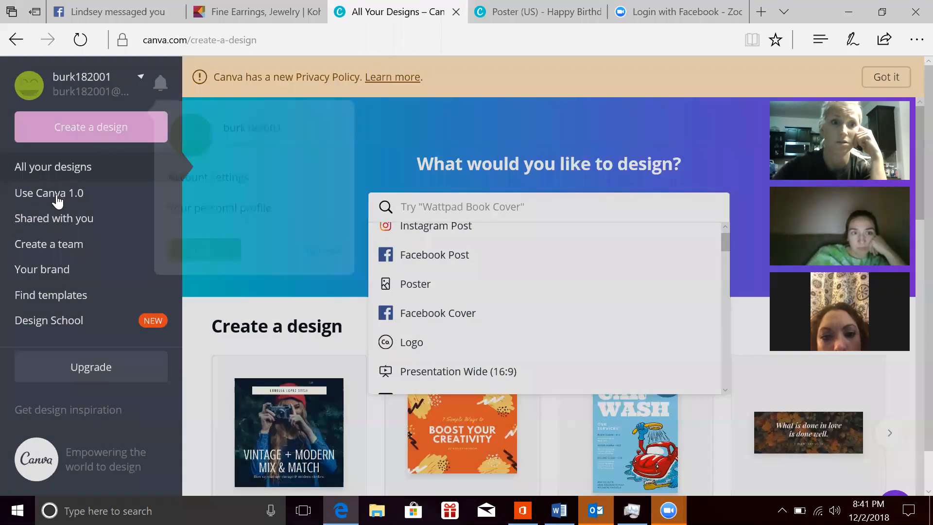
Step: Review the color palettes, logos and fonts on the brand page, and return to the designs overview
{"action": "left_click", "coordinate": [56, 276]}
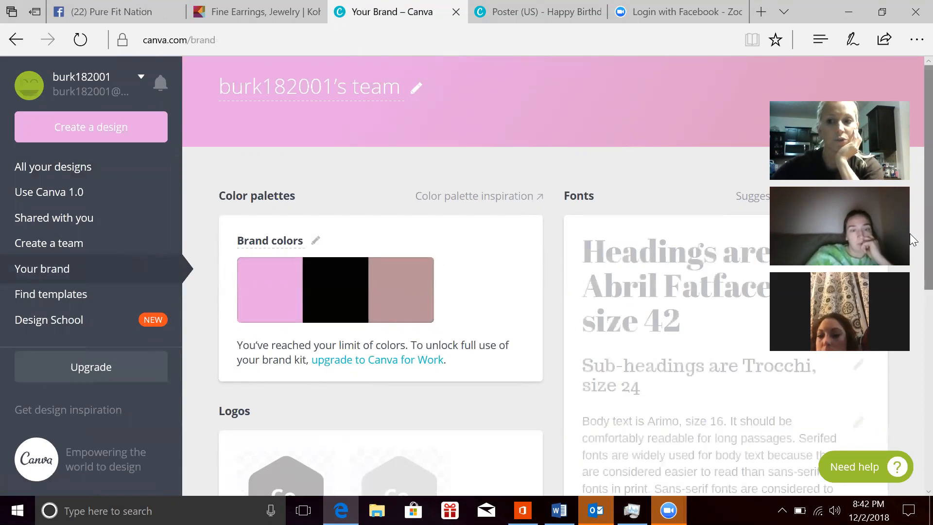
{"action": "left_click_drag", "start_coordinate": [921, 236], "coordinate": [910, 361]}
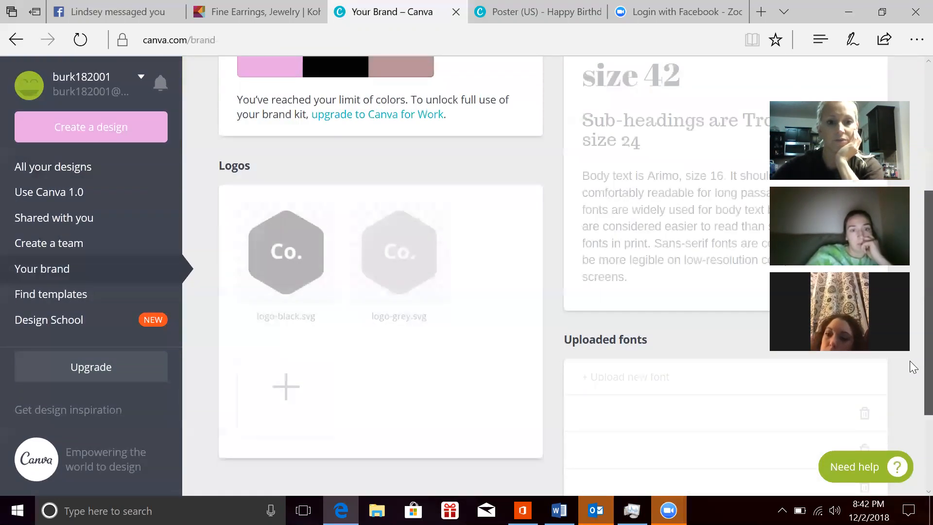
{"action": "scroll", "coordinate": [910, 362], "scroll_direction": "up", "scroll_amount": 5}
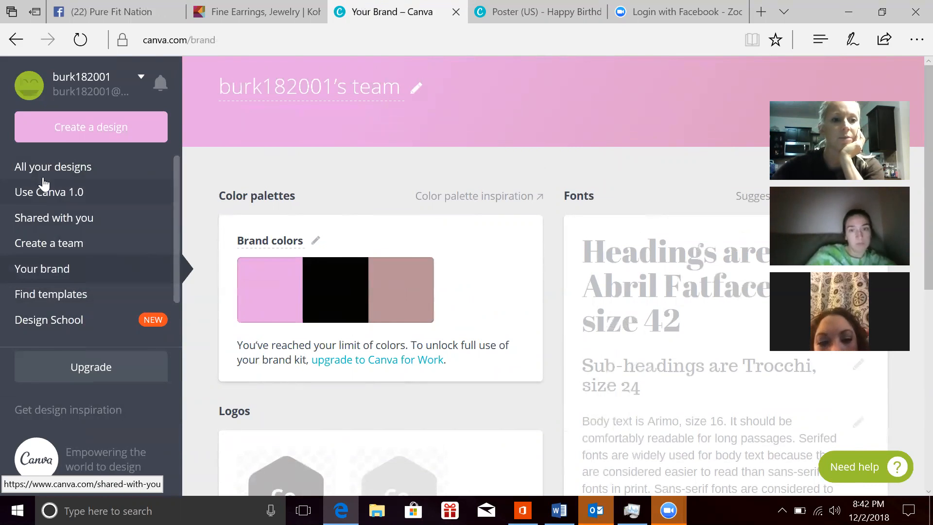
{"action": "left_click", "coordinate": [59, 175]}
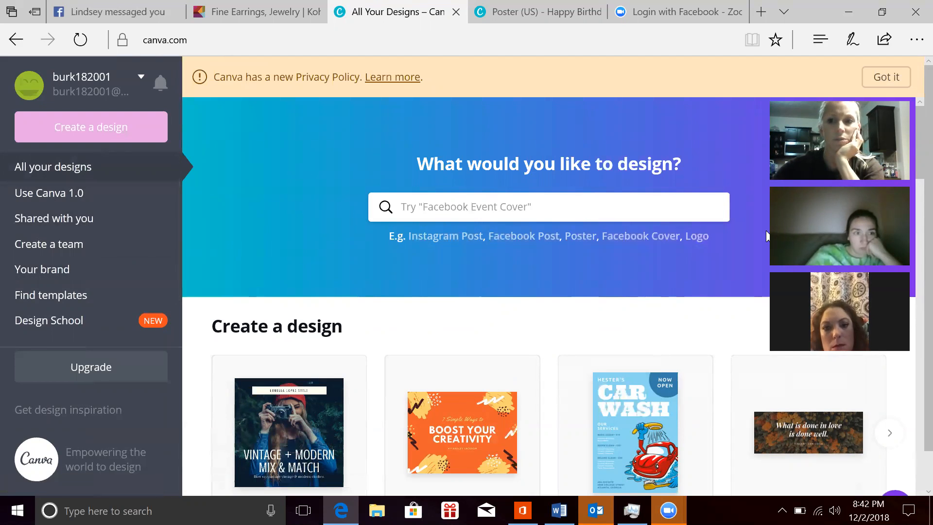
Step: Look at the offer to switch to Canva 1.0, dismiss it, and view the team creation page
{"action": "scroll", "coordinate": [912, 158], "scroll_direction": "down", "scroll_amount": 1}
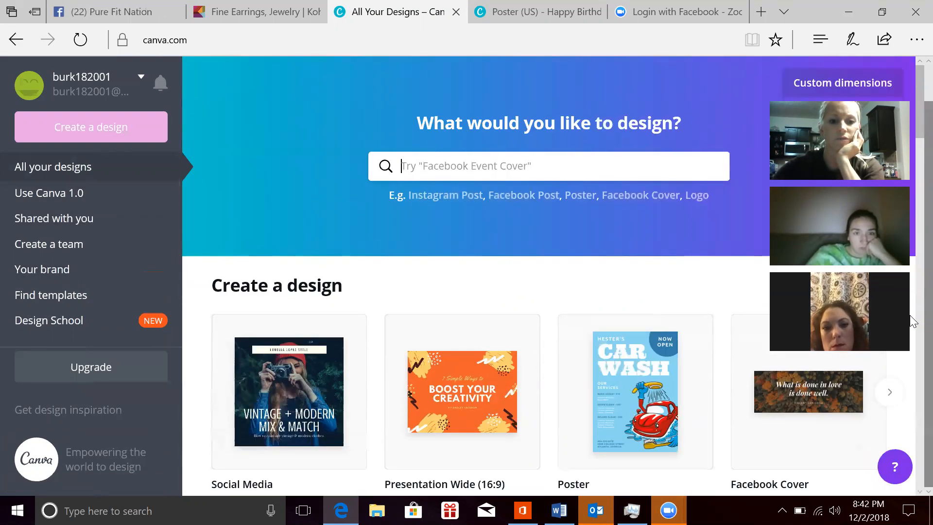
{"action": "left_click", "coordinate": [53, 195]}
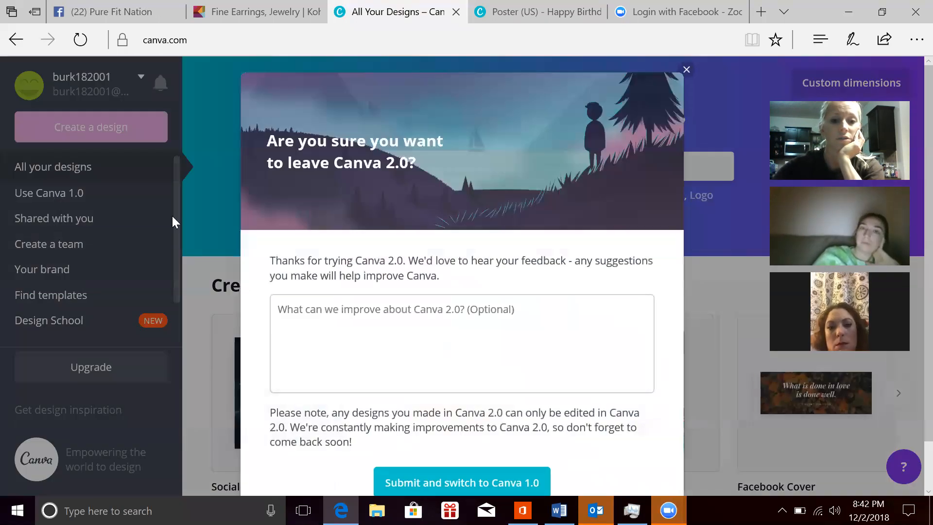
{"action": "left_click", "coordinate": [687, 63]}
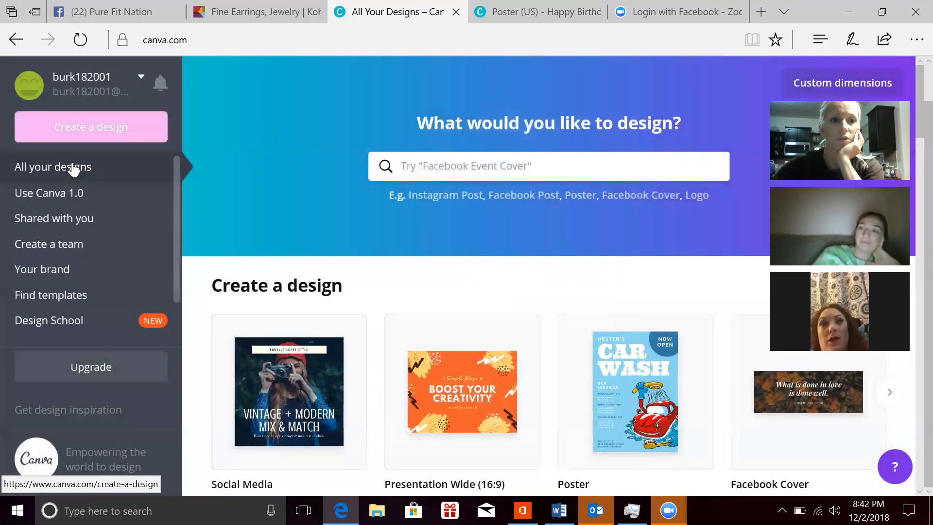
{"action": "left_click", "coordinate": [46, 248]}
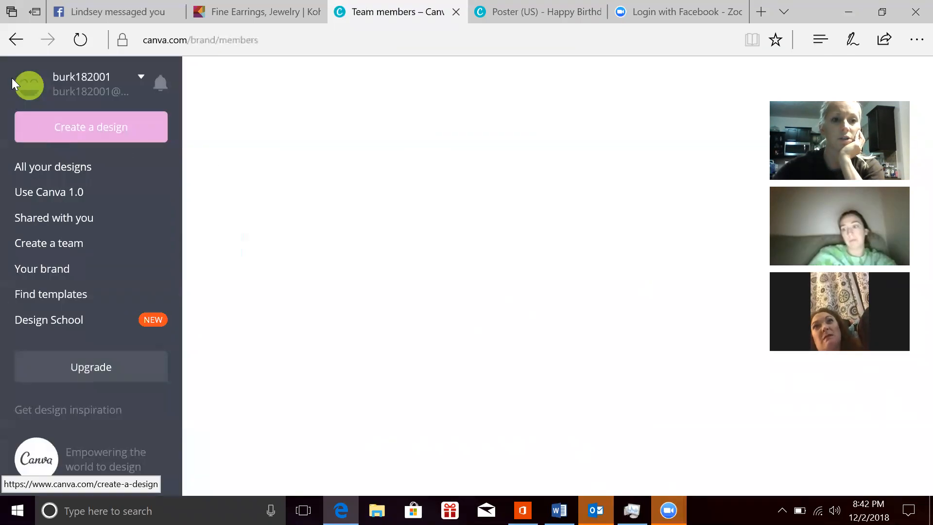
Step: Go to the template library and open its Posters category
{"action": "left_click", "coordinate": [76, 297]}
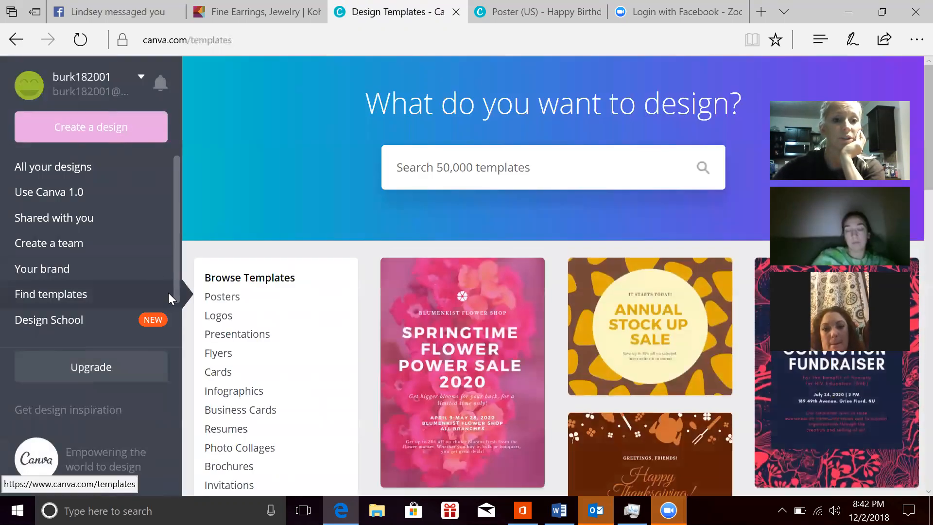
{"action": "left_click_drag", "start_coordinate": [176, 300], "coordinate": [178, 340]}
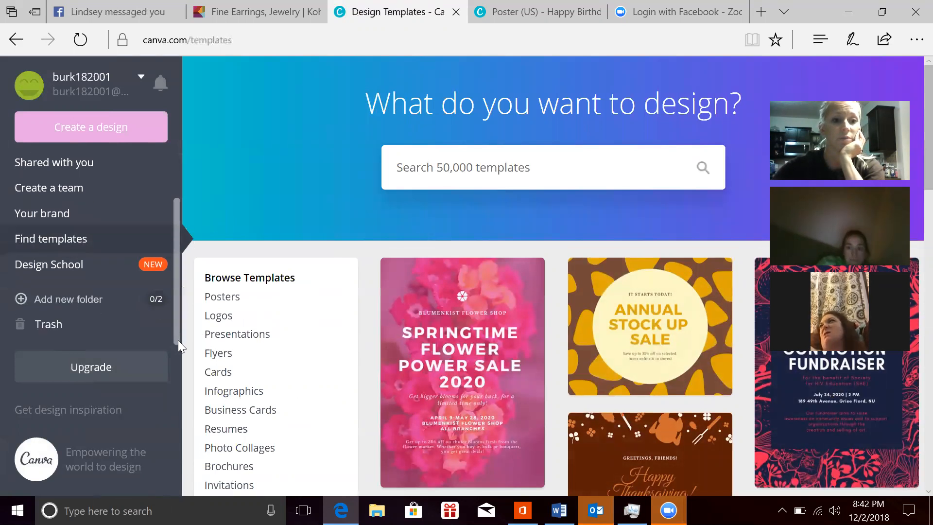
{"action": "left_click", "coordinate": [231, 299]}
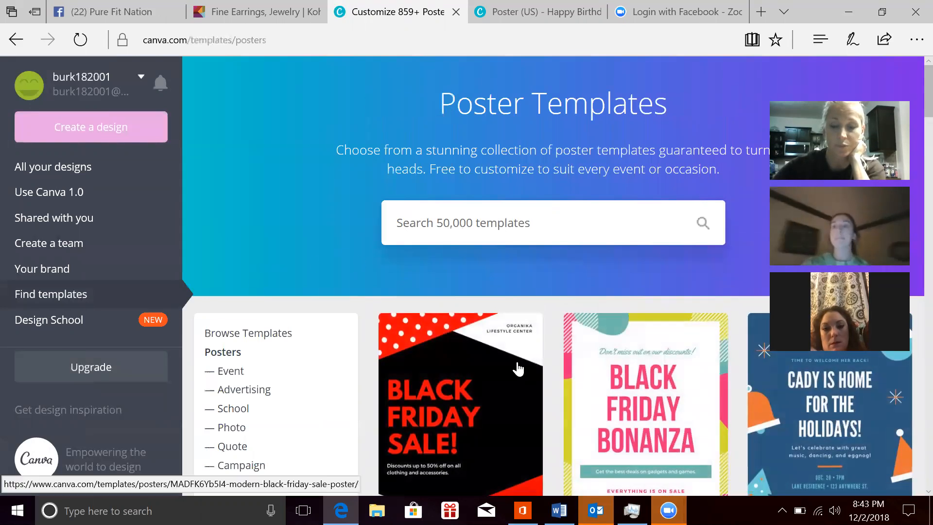
Step: Search the template library for "black"
{"action": "left_click", "coordinate": [464, 217]}
{"action": "type", "text": "bab"}
{"action": "key", "text": "BackSpace"}
{"action": "key", "text": "BackSpace"}
{"action": "type", "text": "lack"}
{"action": "key", "text": "Return"}
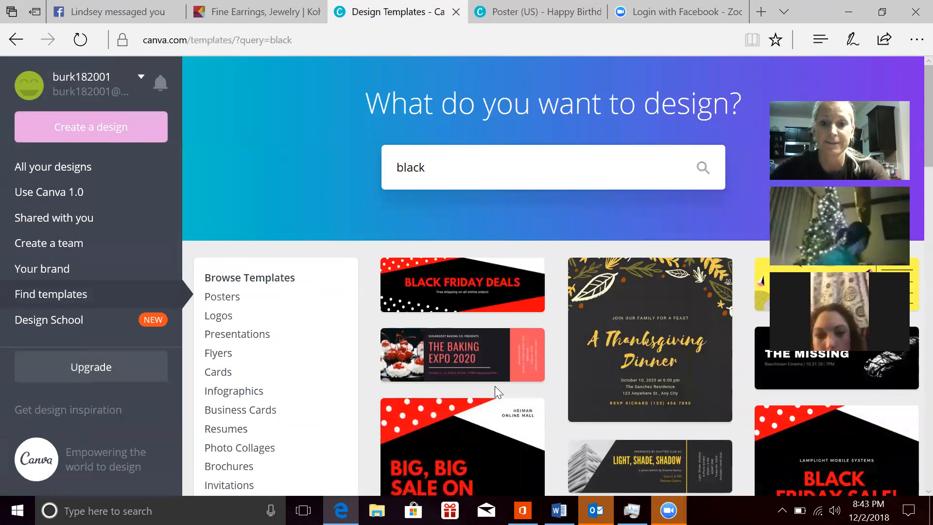
Step: Try to open the "A Thanksgiving Dinner" invitation template and return to the search results
{"action": "left_click", "coordinate": [629, 347]}
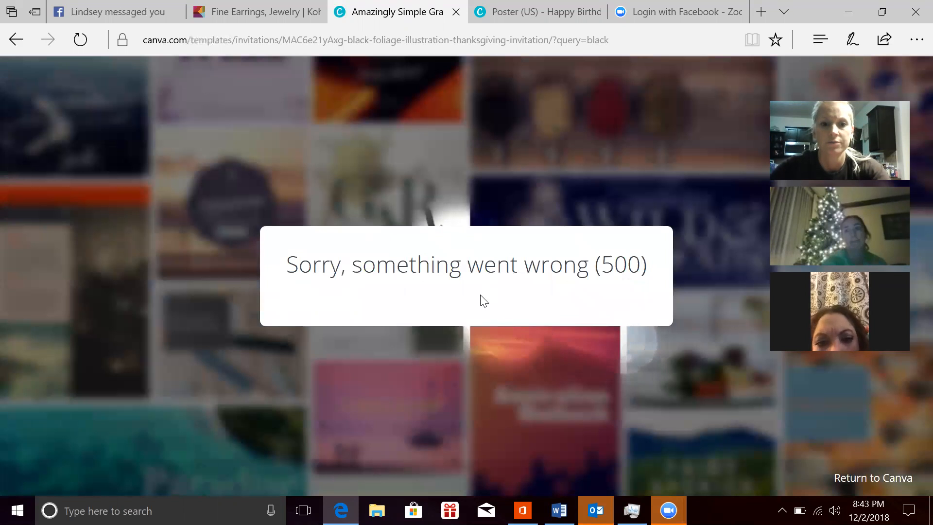
{"action": "left_click", "coordinate": [16, 39]}
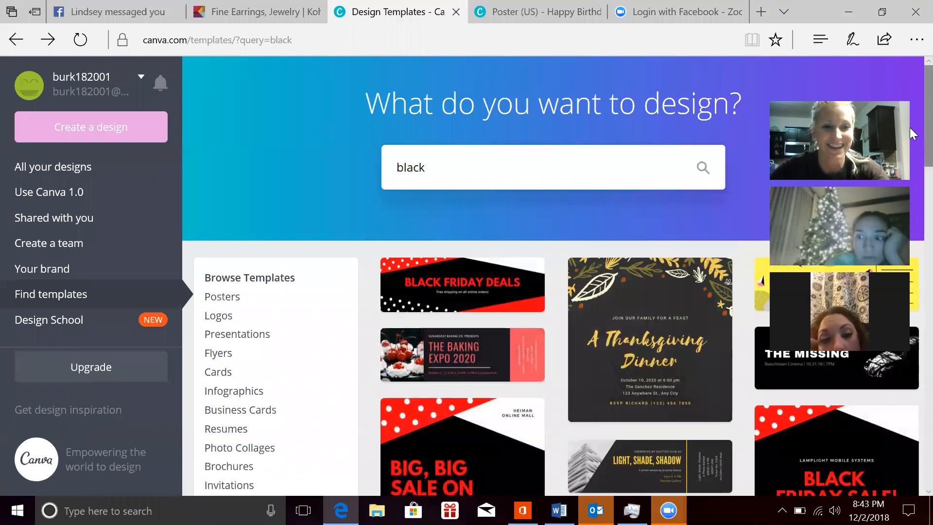
Step: Find the Red and Black Hearts Health Fair Flyer in the results and create a design from it
{"action": "scroll", "coordinate": [910, 128], "scroll_direction": "down", "scroll_amount": 4}
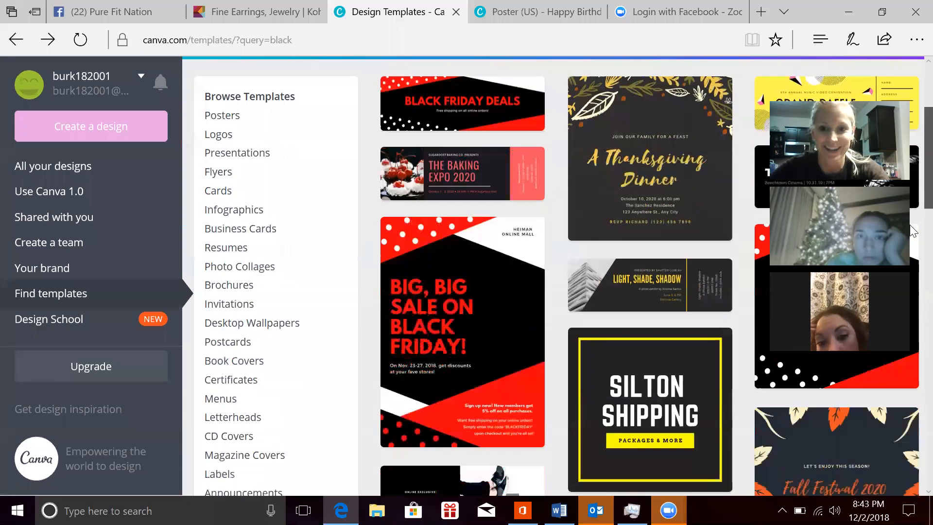
{"action": "scroll", "coordinate": [911, 229], "scroll_direction": "down", "scroll_amount": 6}
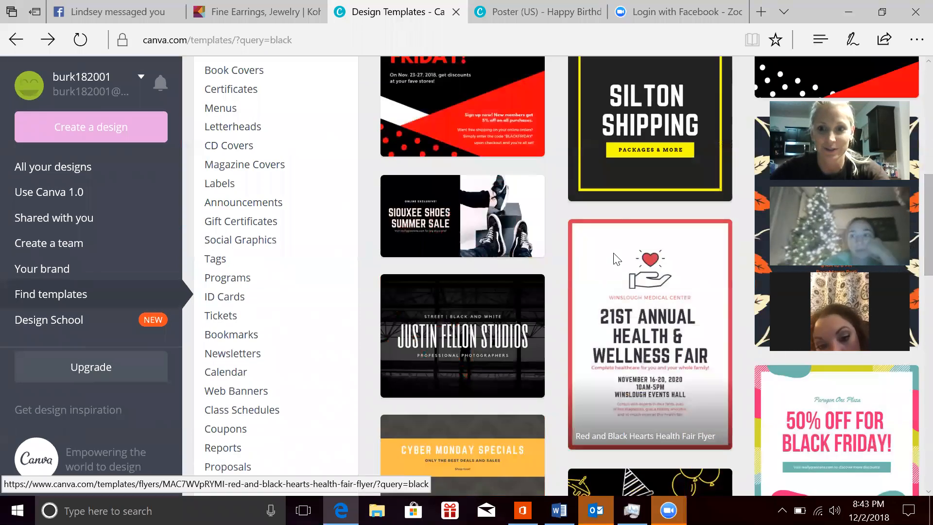
{"action": "left_click", "coordinate": [618, 270]}
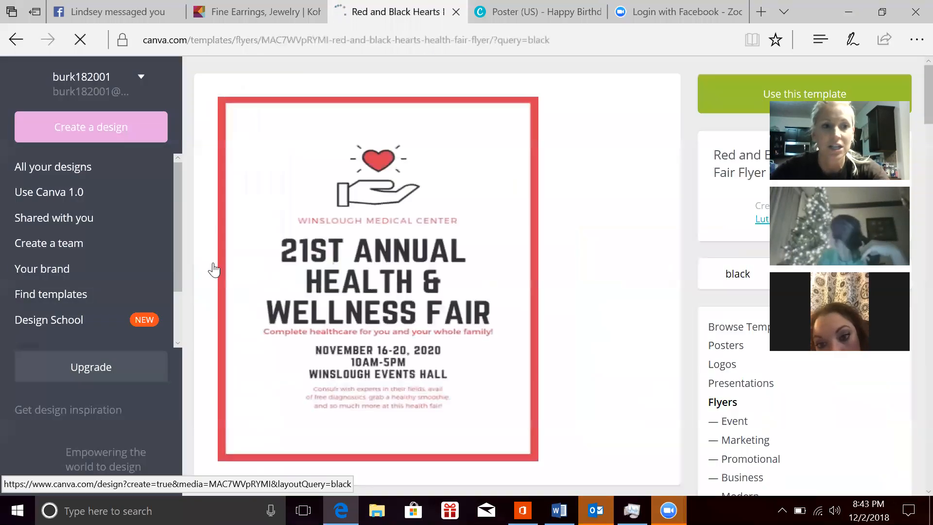
{"action": "left_click", "coordinate": [365, 281]}
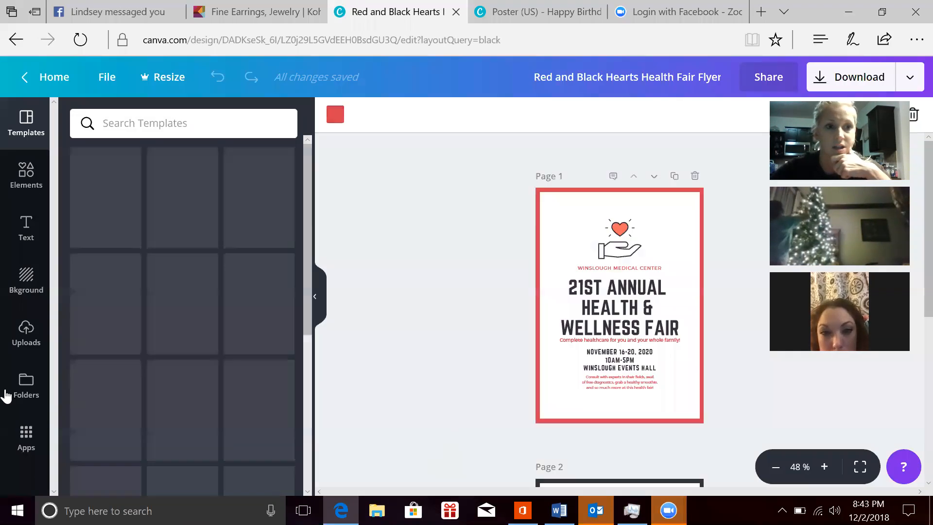
Step: Remove the grouped text and heart-in-hand illustration from page 1, leaving only the red frame
{"action": "left_click", "coordinate": [561, 329]}
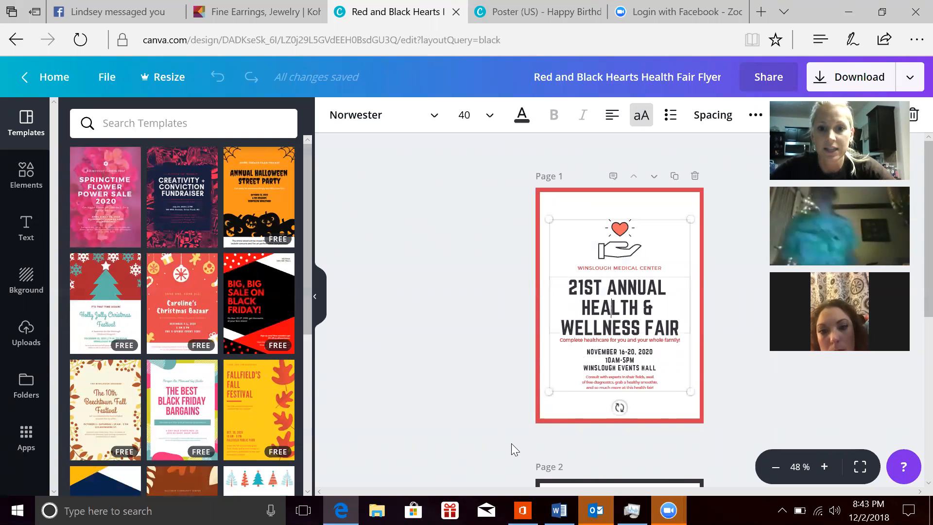
{"action": "triple_click", "coordinate": [627, 311]}
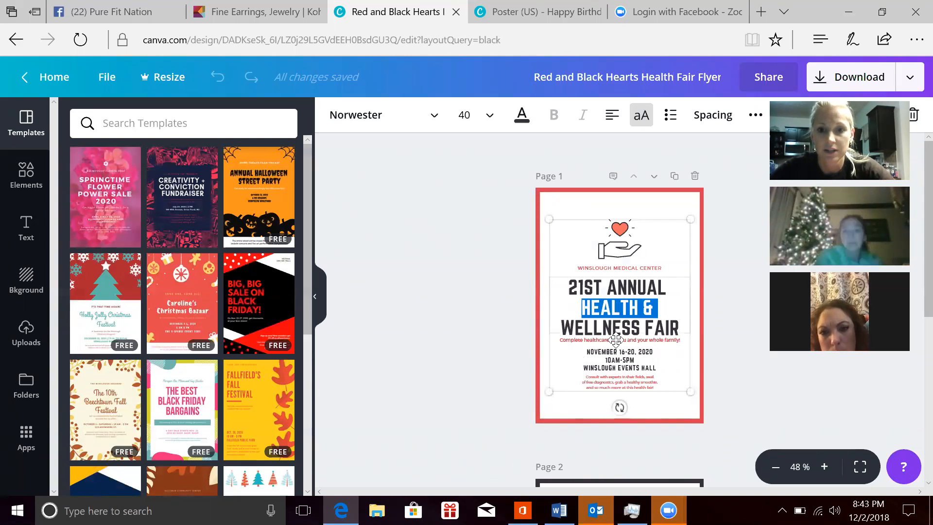
{"action": "double_click", "coordinate": [628, 324]}
{"action": "triple_click", "coordinate": [629, 321]}
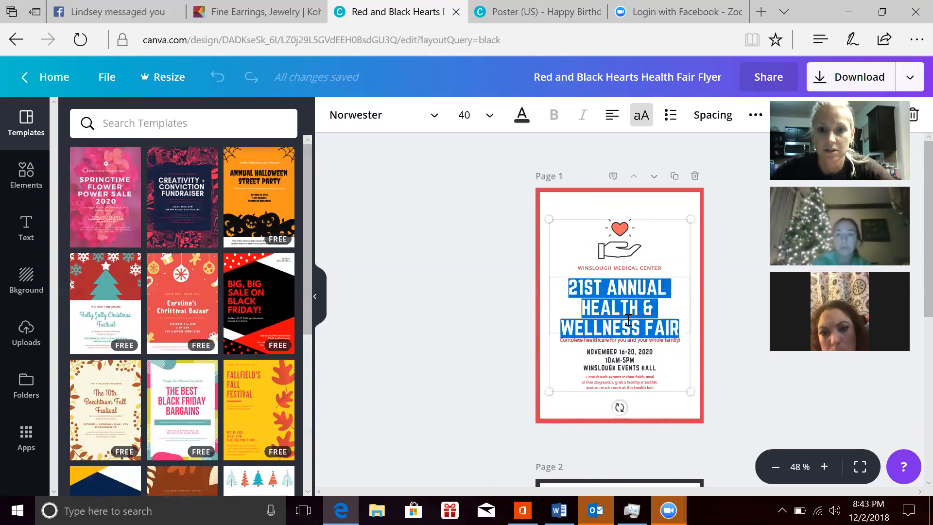
{"action": "left_click_drag", "start_coordinate": [674, 220], "coordinate": [474, 303]}
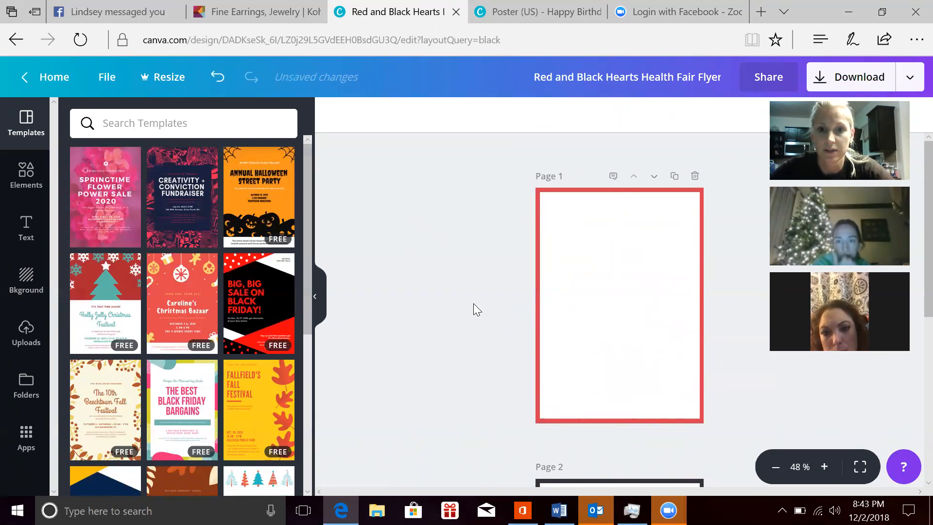
Step: Browse the available backgrounds and the uploaded images for page 1 of the flyer
{"action": "left_click", "coordinate": [594, 266]}
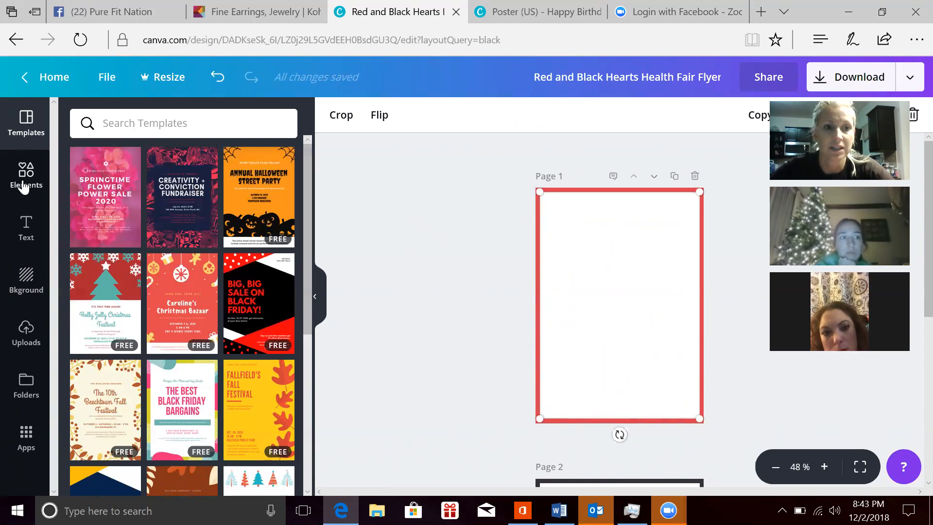
{"action": "left_click", "coordinate": [27, 286]}
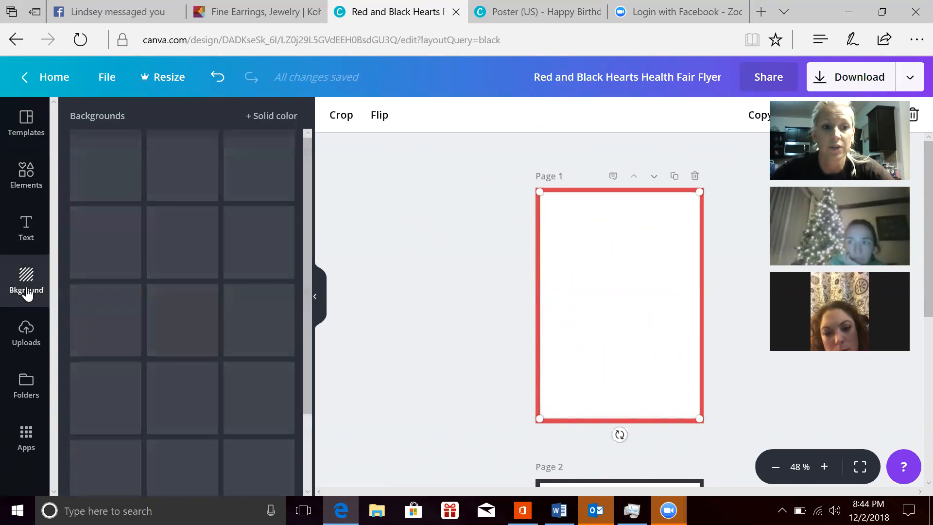
{"action": "mouse_move", "coordinate": [308, 202]}
{"action": "left_mouse_down"}
{"action": "mouse_move", "coordinate": [309, 405]}
{"action": "mouse_move", "coordinate": [295, 193]}
{"action": "left_mouse_up"}
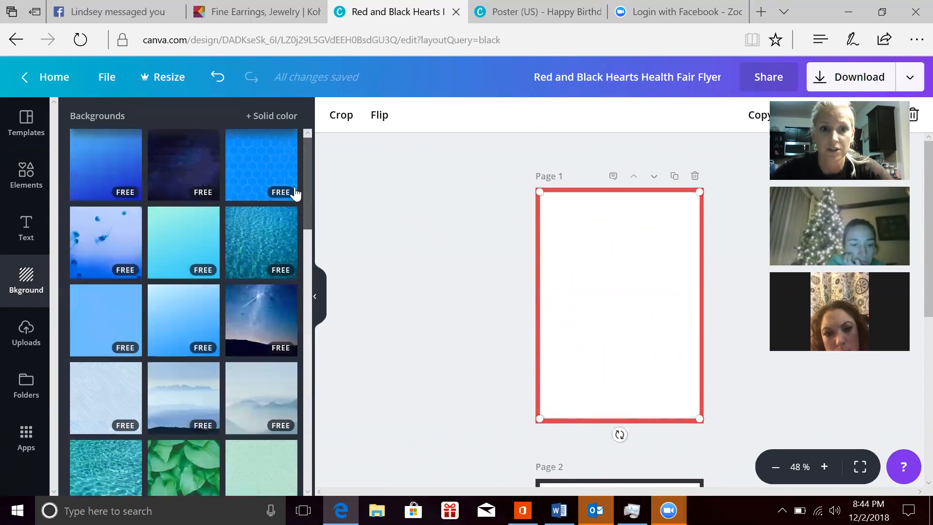
{"action": "left_click", "coordinate": [26, 343]}
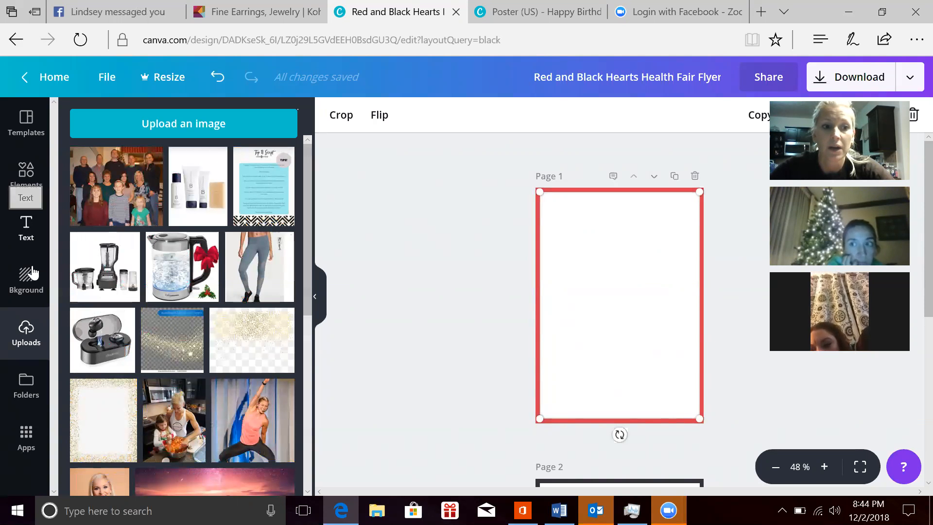
{"action": "left_click", "coordinate": [27, 291]}
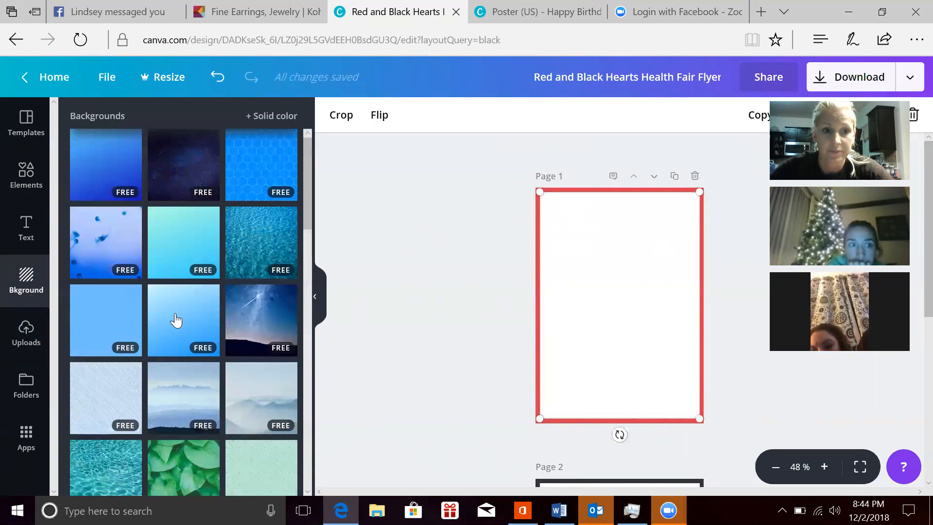
Step: Try out the uploaded kettle photo on page 1 and take it off the page again
{"action": "left_click_drag", "start_coordinate": [586, 292], "coordinate": [122, 303]}
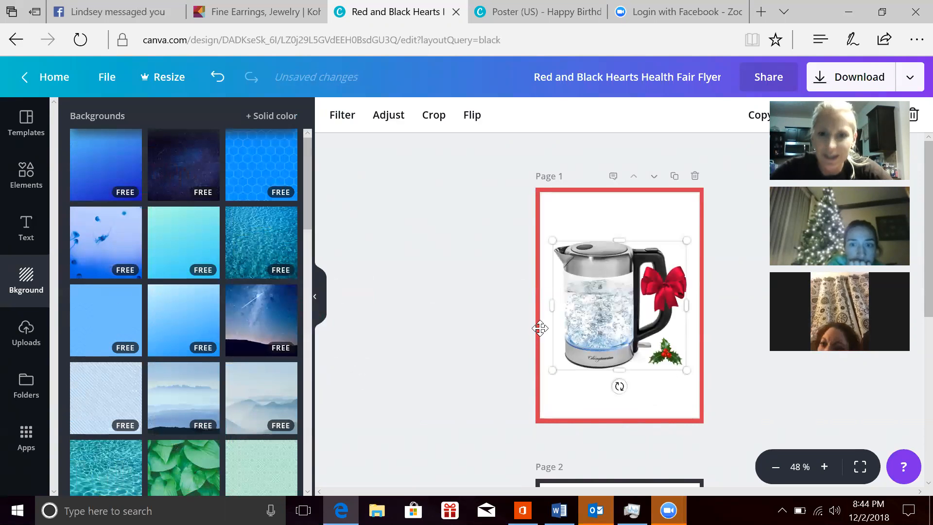
{"action": "left_click_drag", "start_coordinate": [656, 255], "coordinate": [509, 433]}
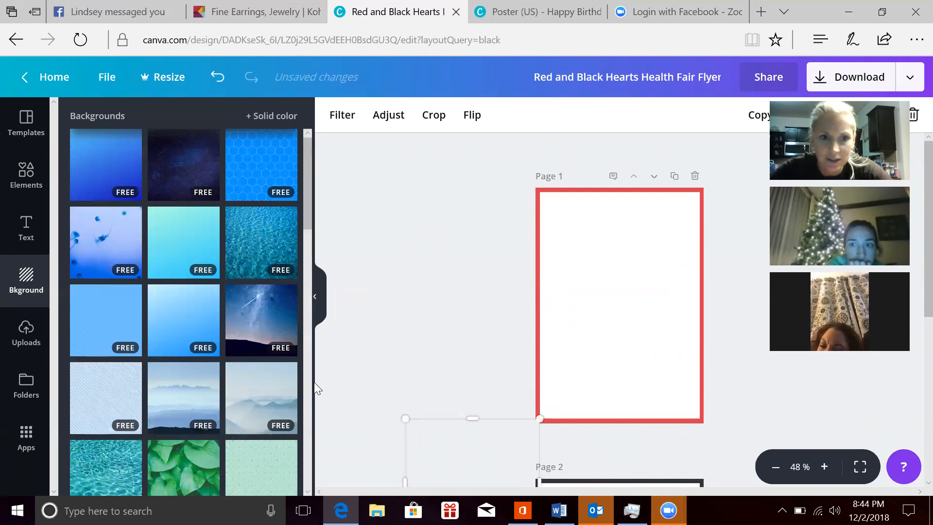
{"action": "key", "text": "ctrl+z"}
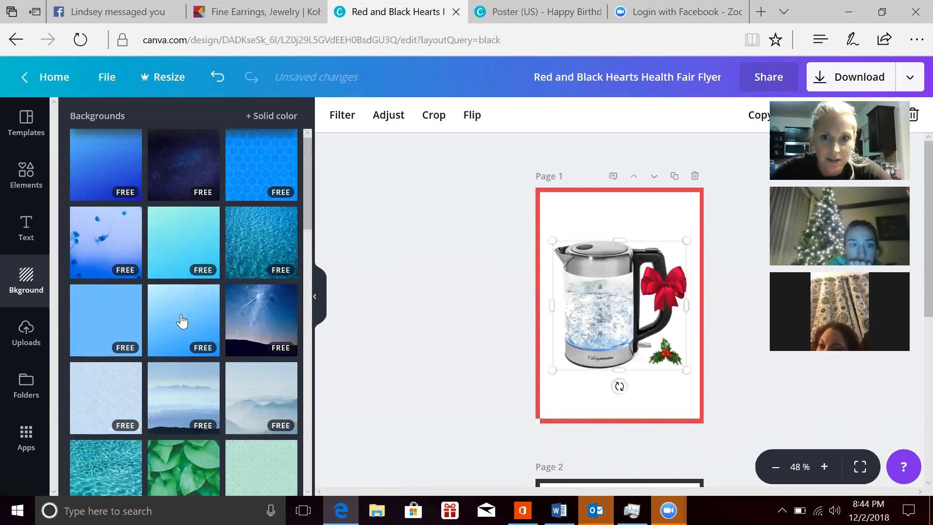
{"action": "left_click_drag", "start_coordinate": [564, 360], "coordinate": [282, 456]}
Step: Apply the bright blue honeycomb background to page 1, and replace it with a light blue one
{"action": "left_click", "coordinate": [245, 168]}
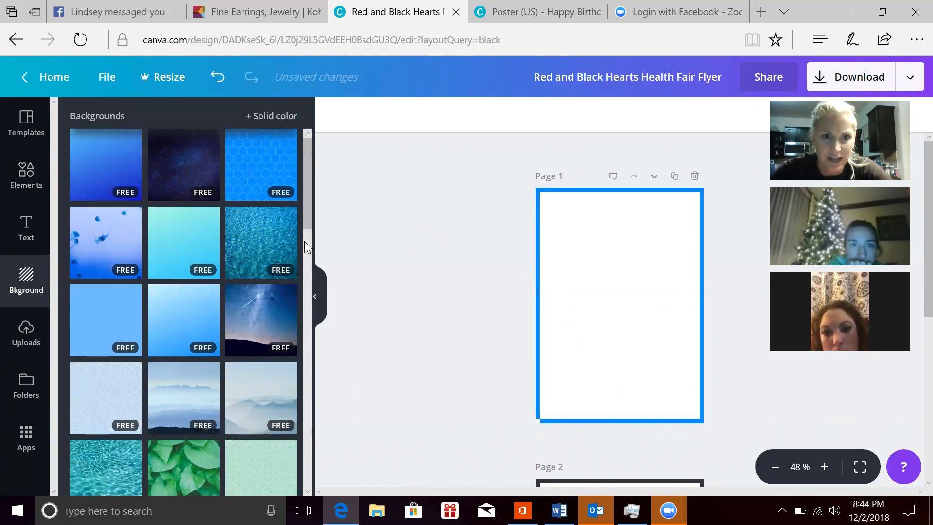
{"action": "left_click", "coordinate": [594, 290]}
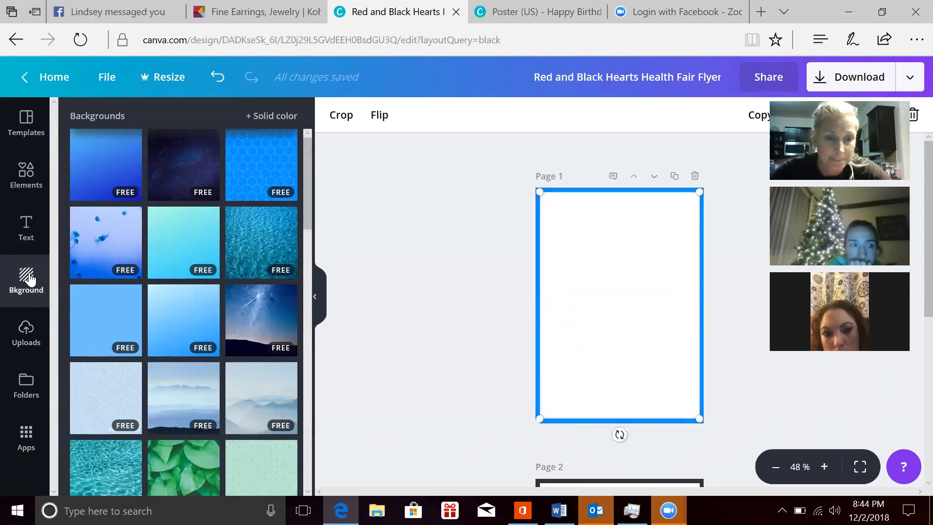
{"action": "left_click_drag", "start_coordinate": [97, 160], "coordinate": [629, 257]}
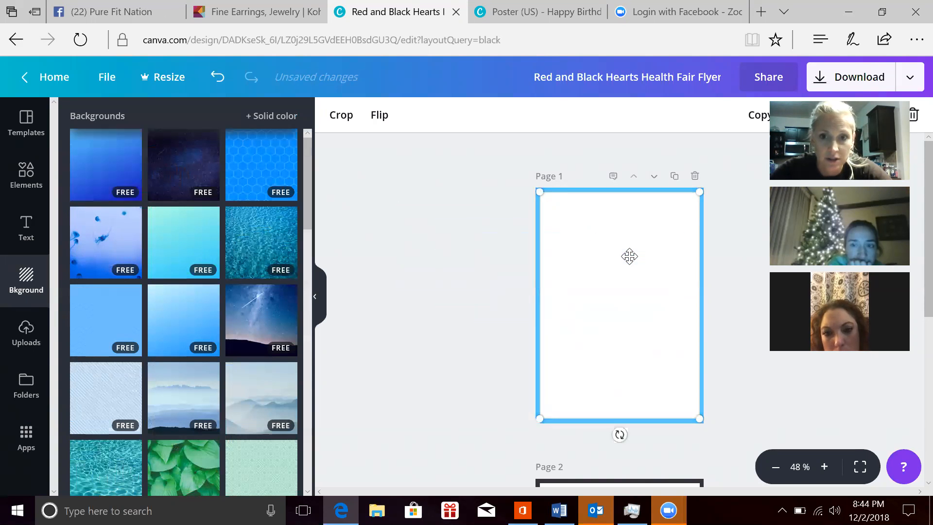
Step: Add the award presentation text layout to page 1 and move the group down onto page 2
{"action": "left_click", "coordinate": [19, 340]}
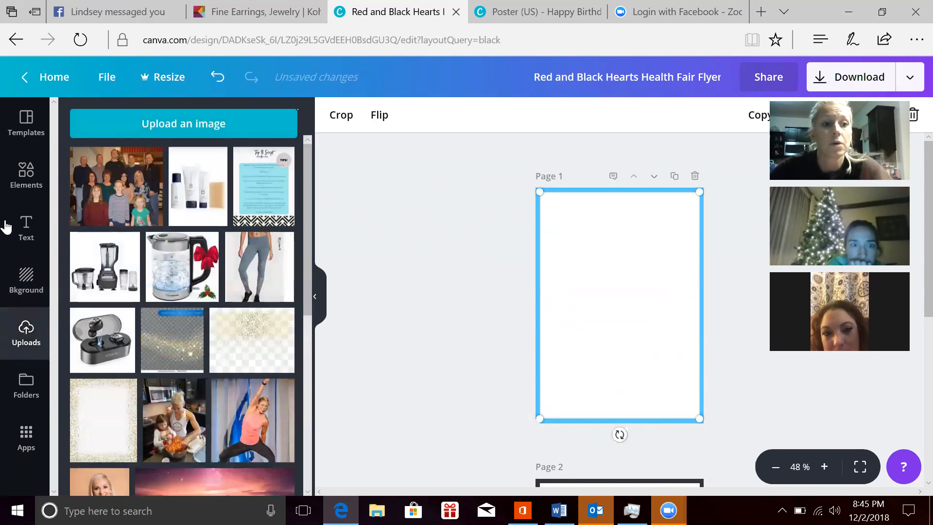
{"action": "left_click", "coordinate": [26, 233]}
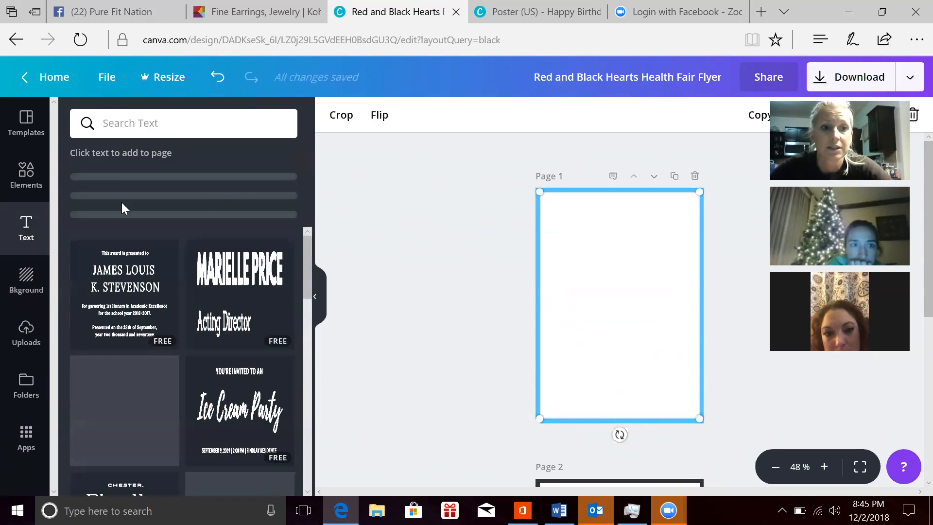
{"action": "left_click", "coordinate": [124, 278]}
{"action": "left_click", "coordinate": [624, 337]}
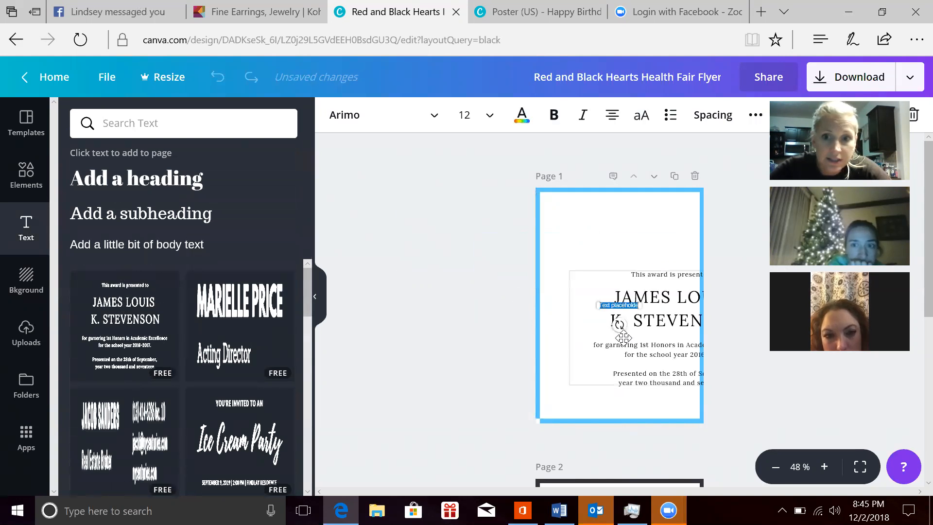
{"action": "left_click", "coordinate": [641, 338]}
{"action": "left_click_drag", "start_coordinate": [641, 338], "coordinate": [713, 523]}
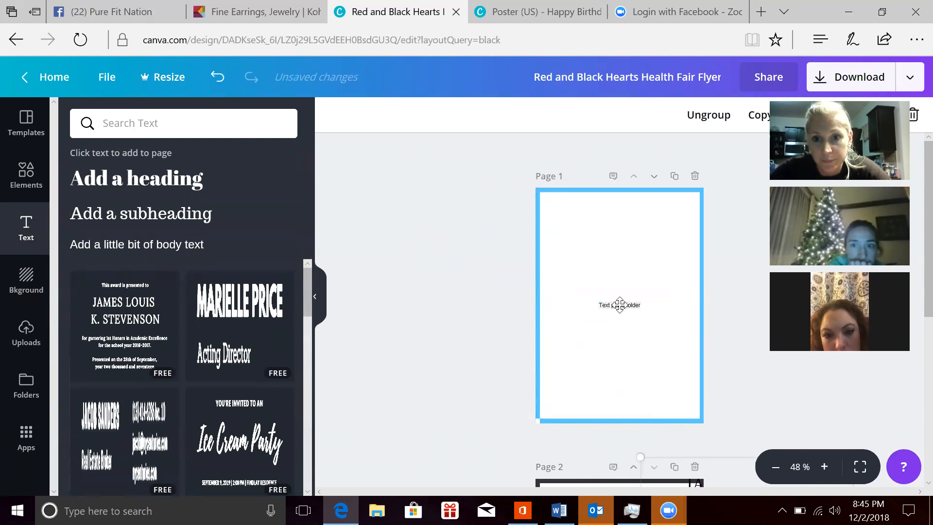
Step: Replace the placeholder text on page 1 with "Fit Girls Holiday Guide"
{"action": "left_click", "coordinate": [620, 304]}
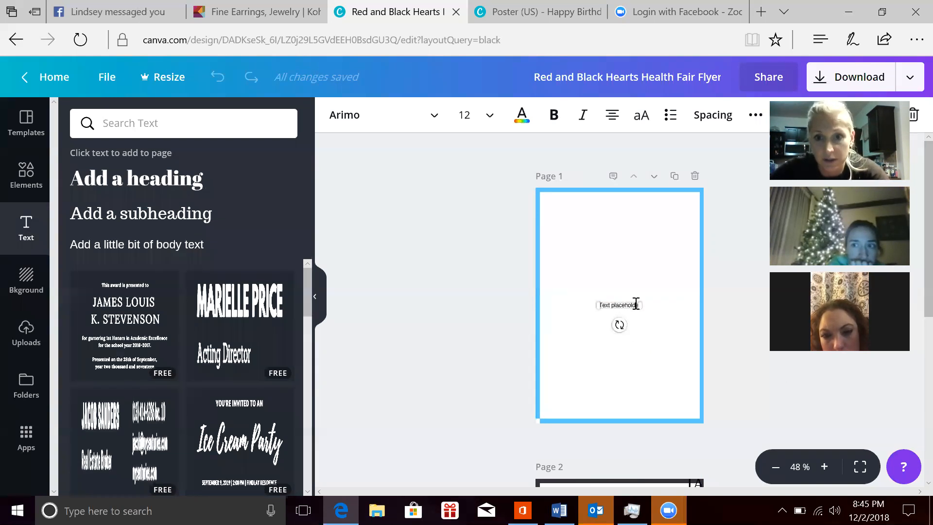
{"action": "key", "text": "BackSpace"}
{"action": "key", "text": "BackSpace"}
{"action": "key", "text": "BackSpace"}
{"action": "key", "text": "BackSpace"}
{"action": "key", "text": "BackSpace"}
{"action": "key", "text": "BackSpace"}
{"action": "key", "text": "BackSpace"}
{"action": "key", "text": "BackSpace"}
{"action": "key", "text": "BackSpace"}
{"action": "key", "text": "BackSpace"}
{"action": "key", "text": "BackSpace"}
{"action": "key", "text": "BackSpace"}
{"action": "key", "text": "BackSpace"}
{"action": "key", "text": "BackSpace"}
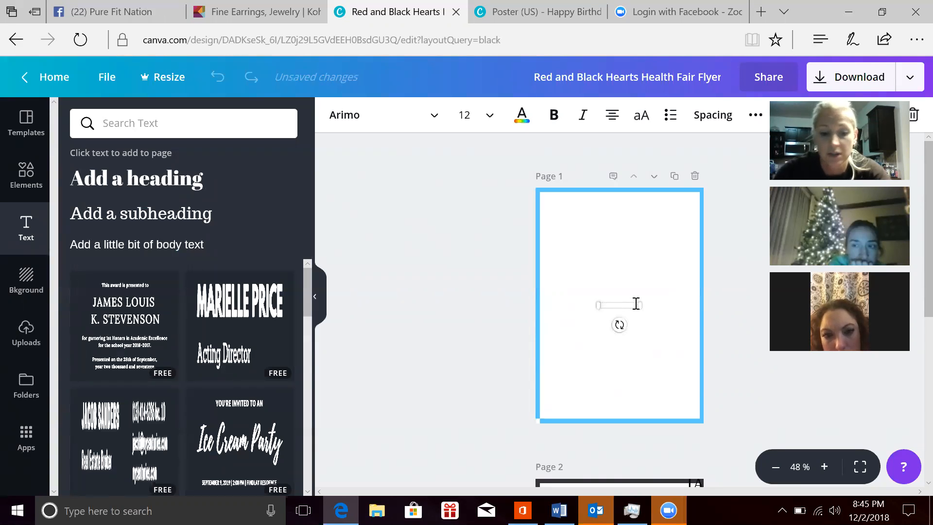
{"action": "type", "text": "Fit"}
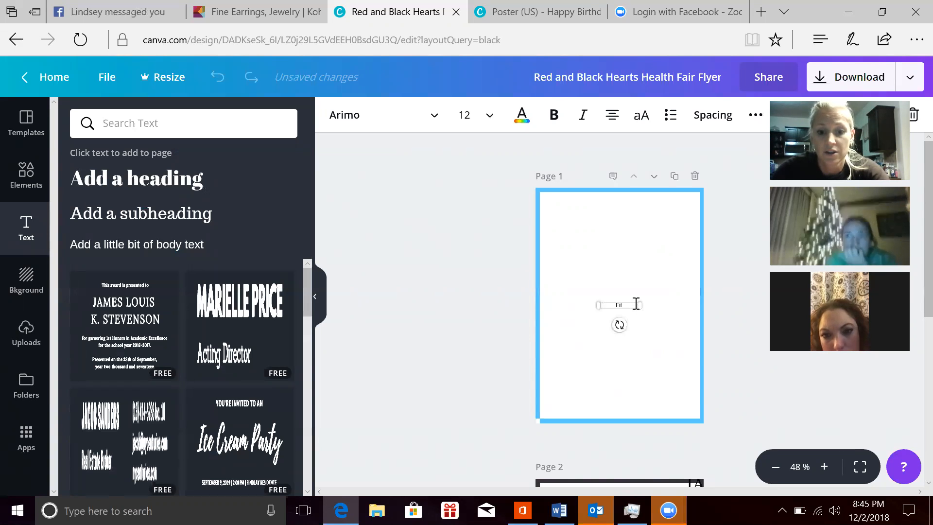
{"action": "type", "text": " Girls Guide"}
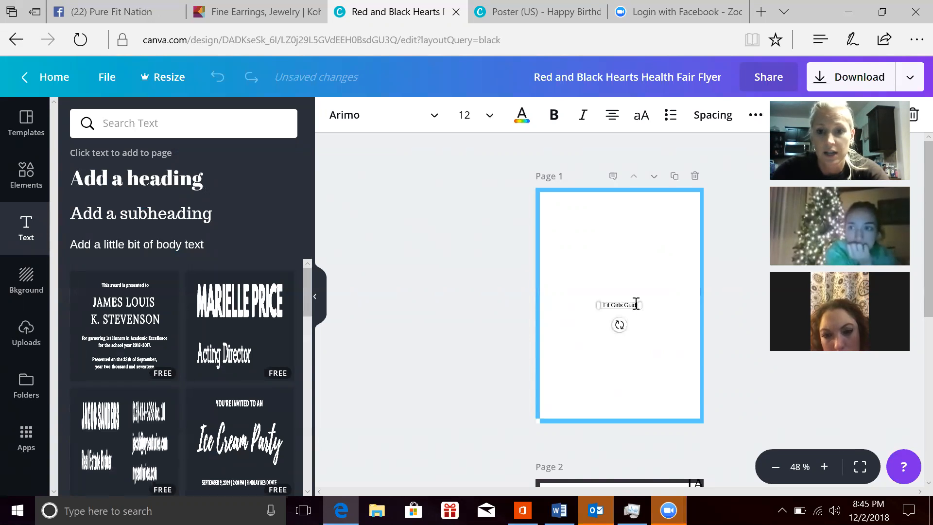
{"action": "key", "text": "BackSpace"}
{"action": "key", "text": "BackSpace"}
{"action": "key", "text": "BackSpace"}
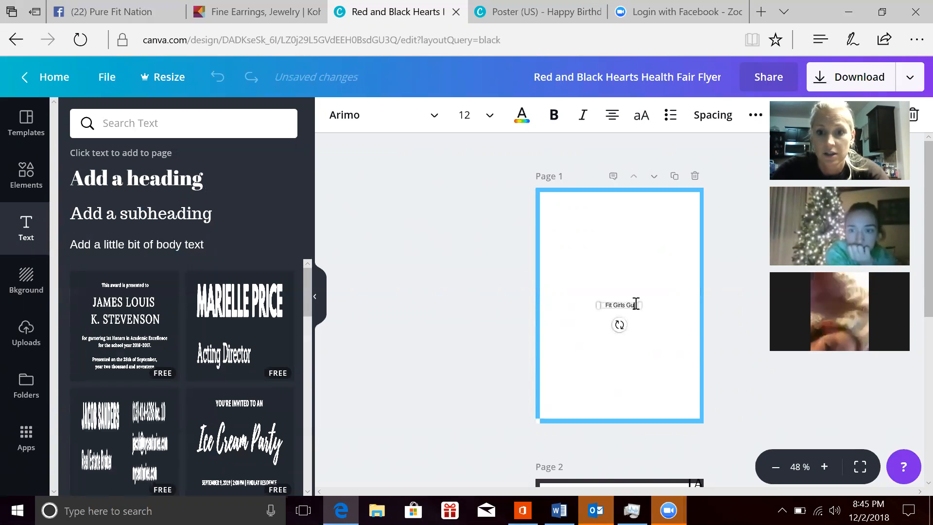
{"action": "type", "text": "Holiday Guide"}
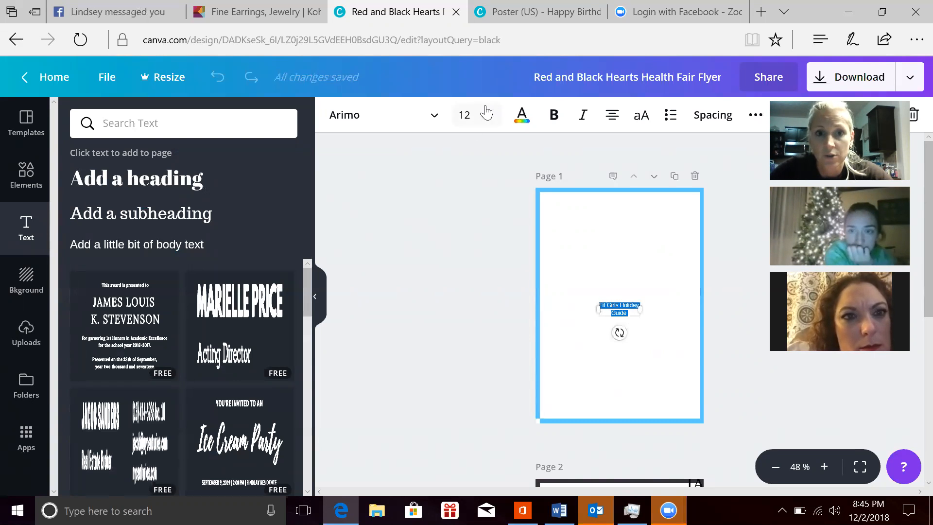
Step: Set the title text to size 21 in the Alfa Slab One font
{"action": "left_click", "coordinate": [488, 117]}
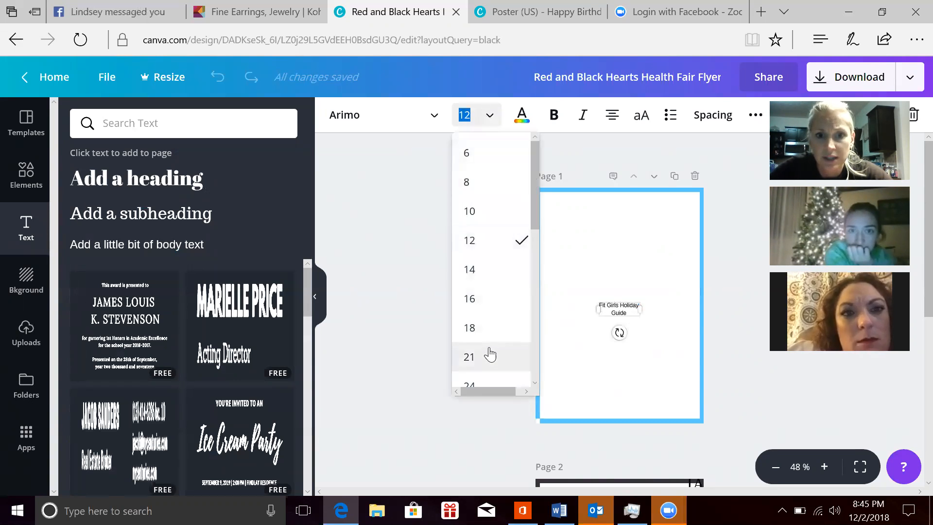
{"action": "left_click", "coordinate": [487, 358]}
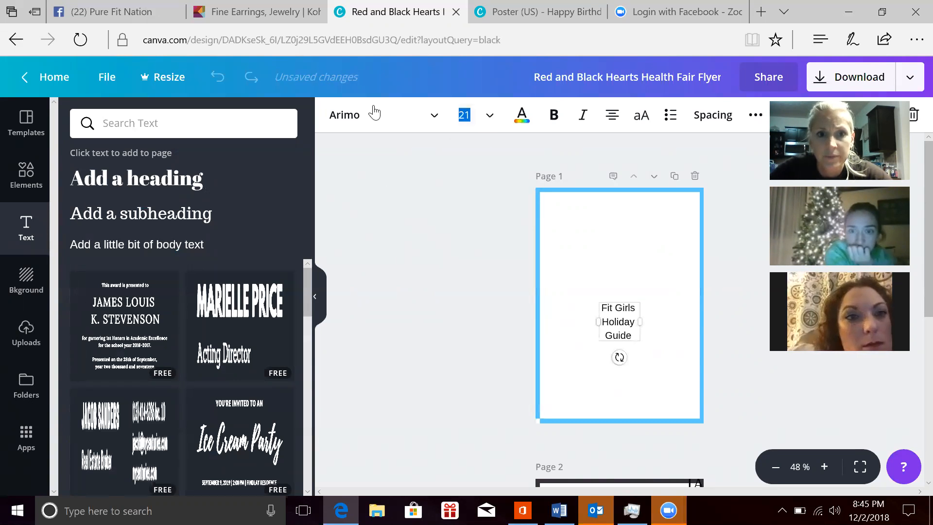
{"action": "left_click", "coordinate": [403, 120]}
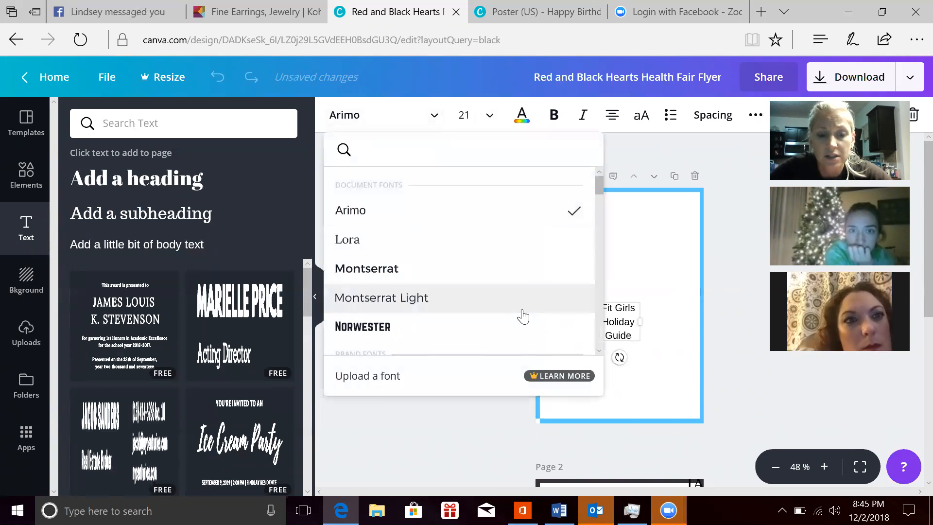
{"action": "scroll", "coordinate": [597, 284], "scroll_direction": "down", "scroll_amount": 5}
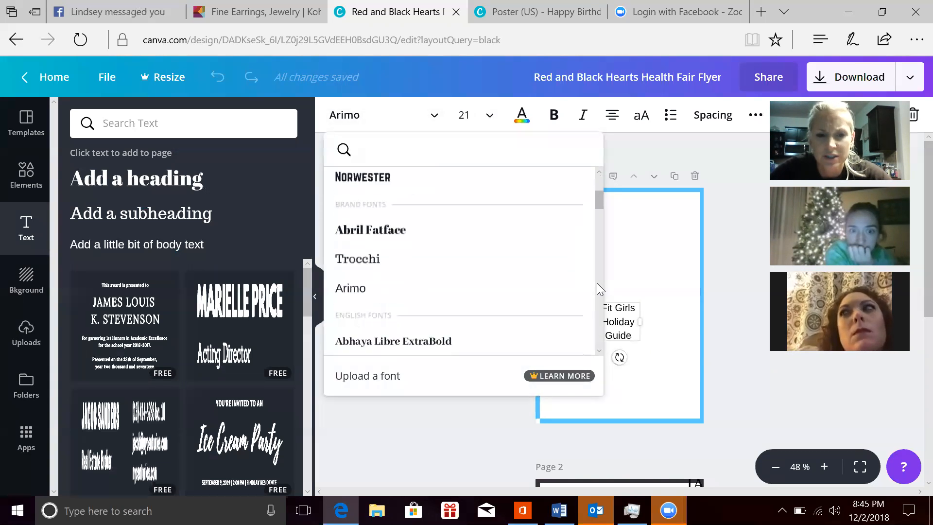
{"action": "scroll", "coordinate": [597, 283], "scroll_direction": "down", "scroll_amount": 2}
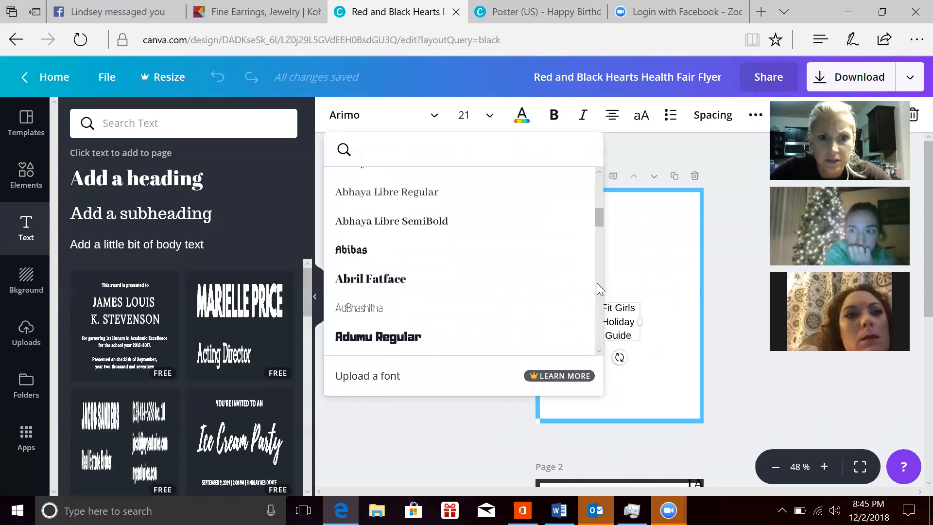
{"action": "scroll", "coordinate": [598, 284], "scroll_direction": "down", "scroll_amount": 3}
{"action": "scroll", "coordinate": [597, 283], "scroll_direction": "down", "scroll_amount": 9}
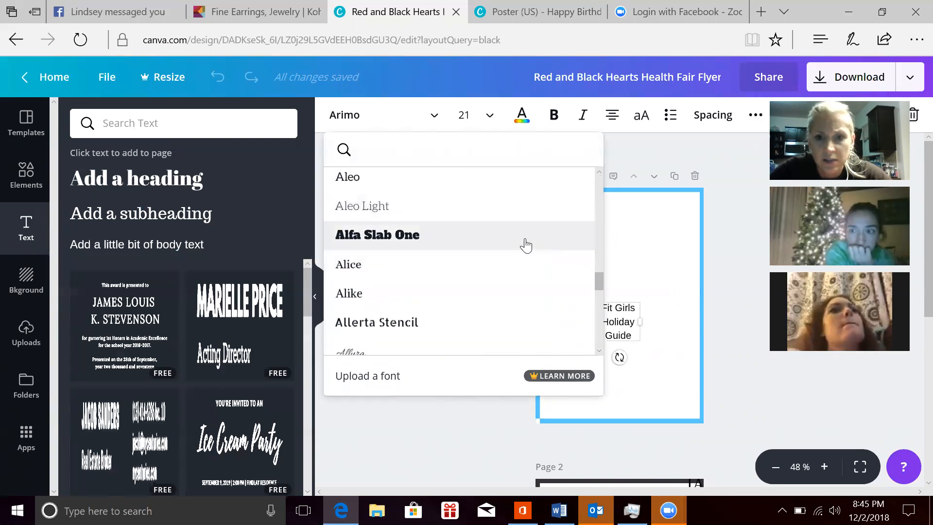
{"action": "left_click", "coordinate": [522, 243]}
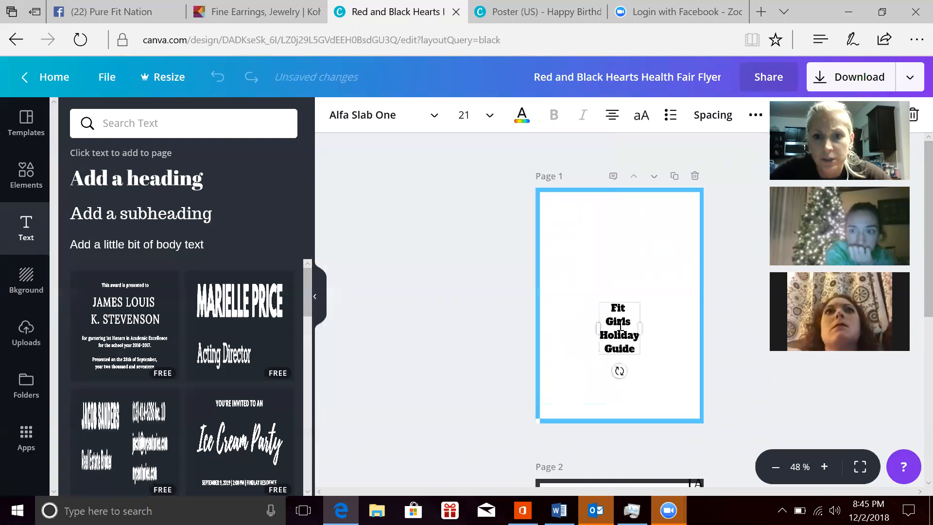
Step: Move the title to the top of page 1 and widen its text box so "Fit Girls" fits on one line
{"action": "triple_click", "coordinate": [630, 312]}
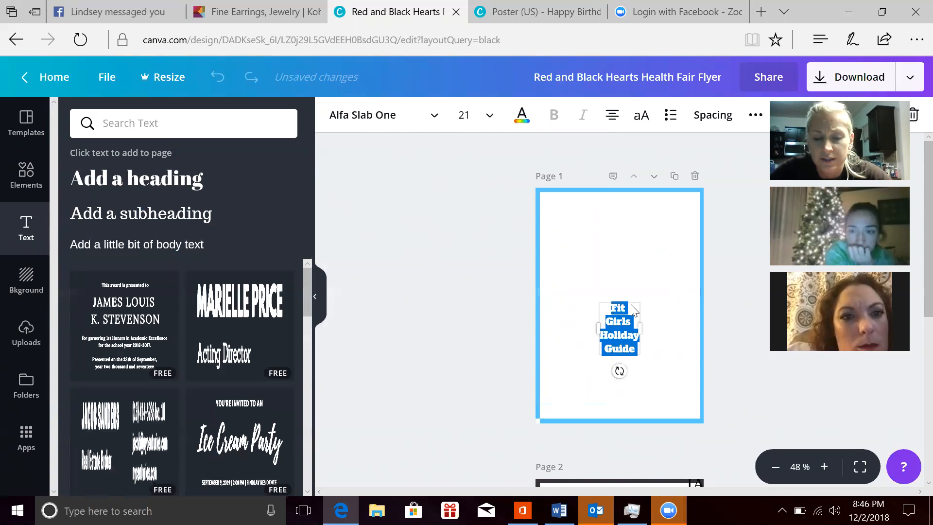
{"action": "left_click", "coordinate": [632, 307]}
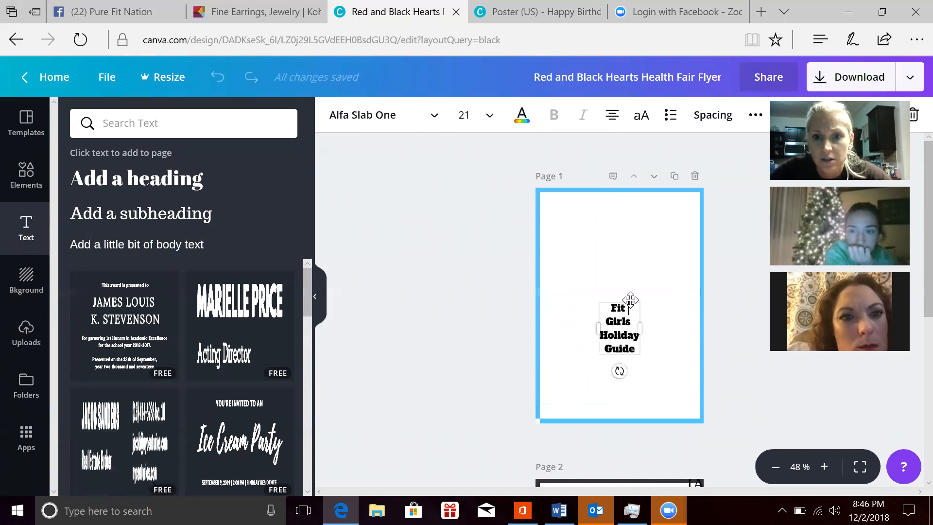
{"action": "left_click_drag", "start_coordinate": [629, 275], "coordinate": [627, 208]}
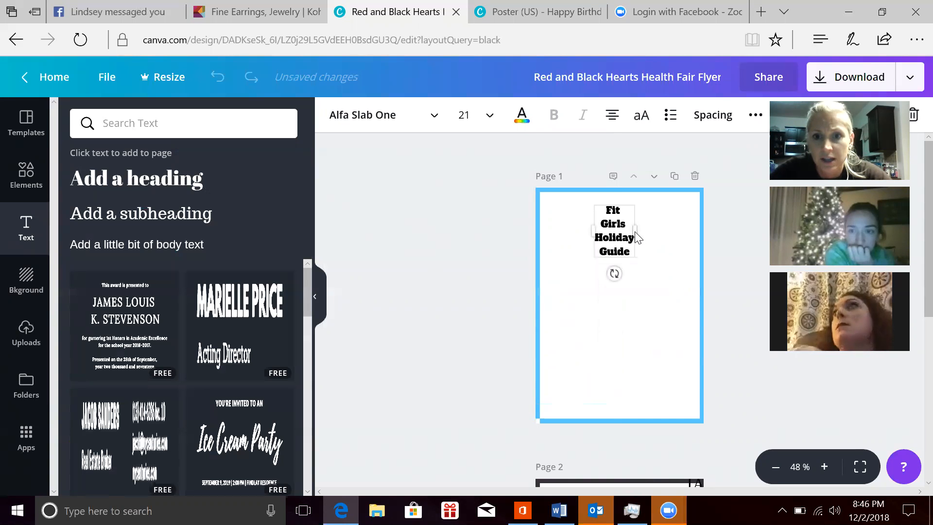
{"action": "left_click_drag", "start_coordinate": [652, 231], "coordinate": [670, 226]}
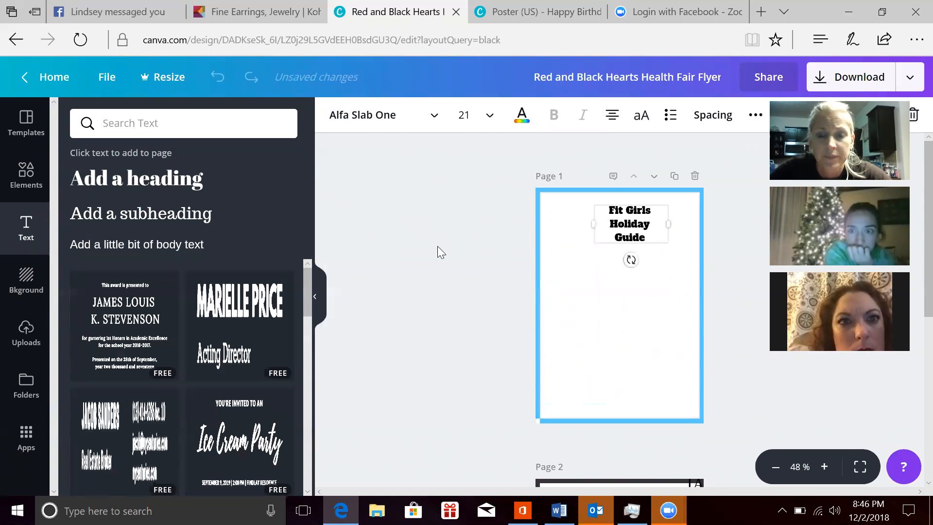
{"action": "left_click", "coordinate": [402, 266]}
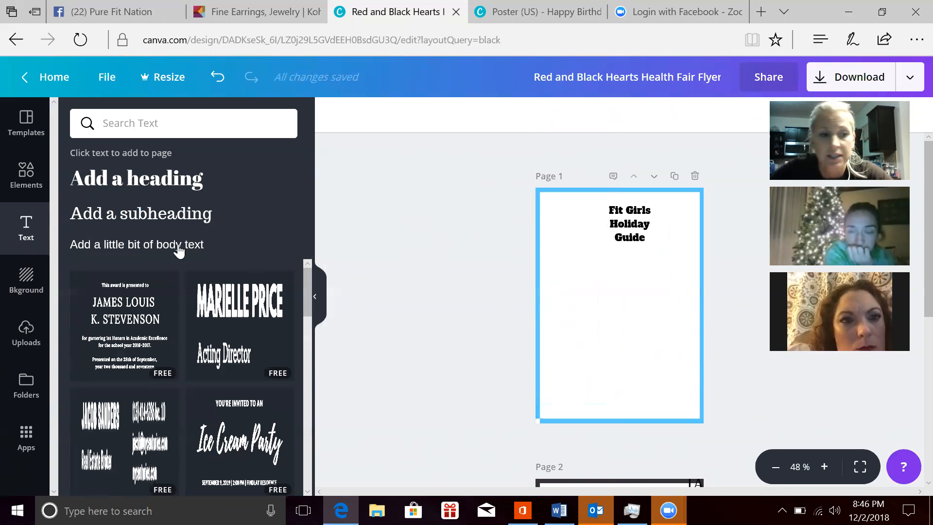
Step: Add the uploaded blender image to page 1, shrink it to a small picture and place it near the page's upper left edge
{"action": "left_click", "coordinate": [23, 346]}
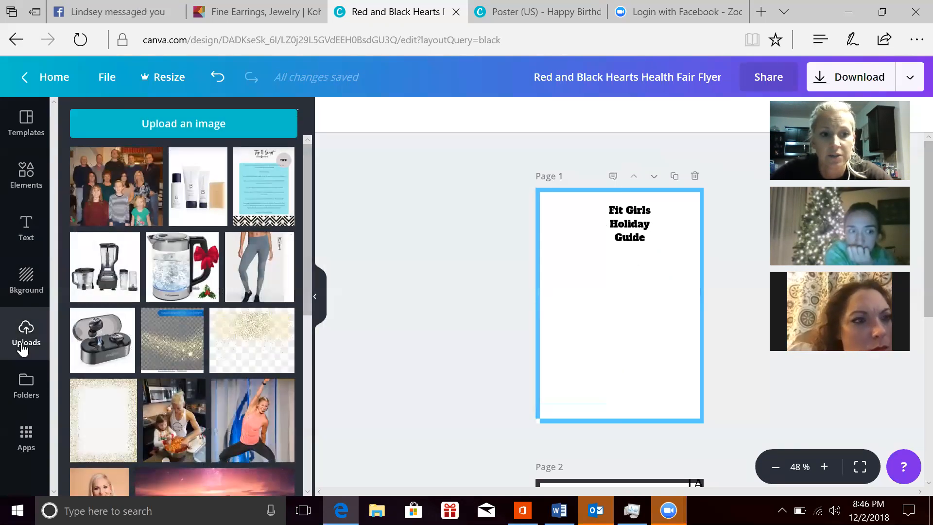
{"action": "mouse_move", "coordinate": [126, 265]}
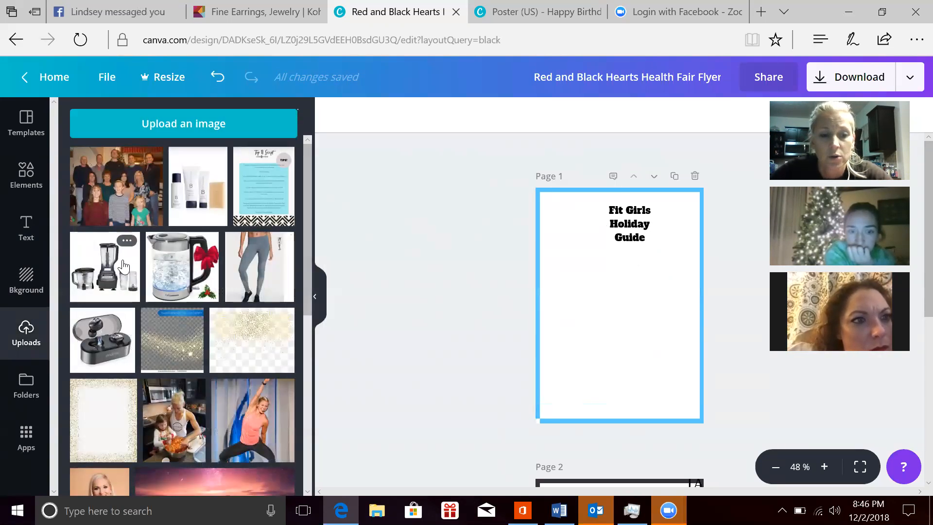
{"action": "left_click_drag", "start_coordinate": [365, 297], "coordinate": [533, 310]}
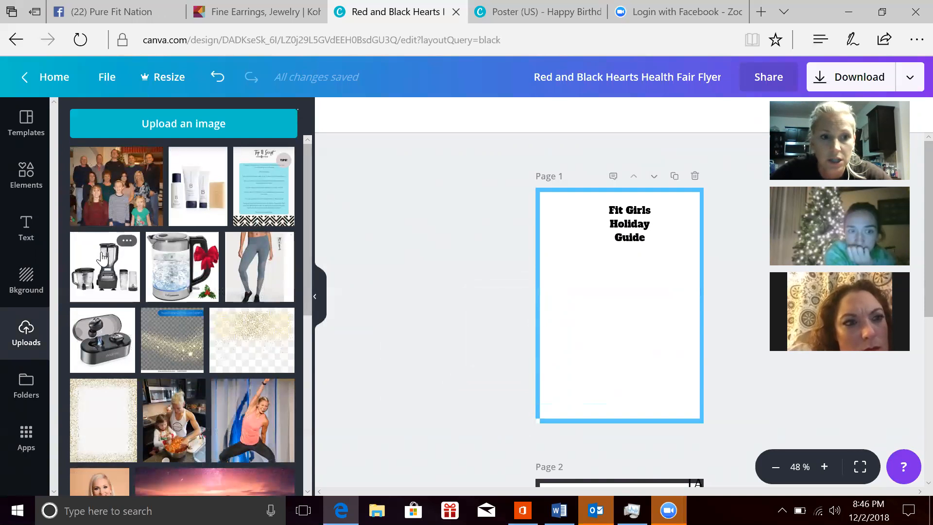
{"action": "left_click_drag", "start_coordinate": [105, 270], "coordinate": [613, 354]}
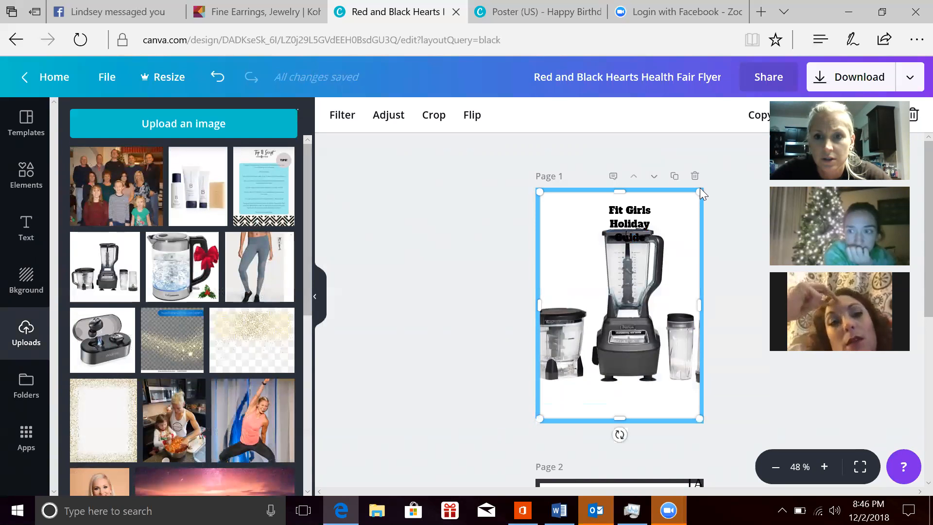
{"action": "left_click_drag", "start_coordinate": [700, 191], "coordinate": [584, 352]}
{"action": "left_click_drag", "start_coordinate": [564, 390], "coordinate": [566, 282]}
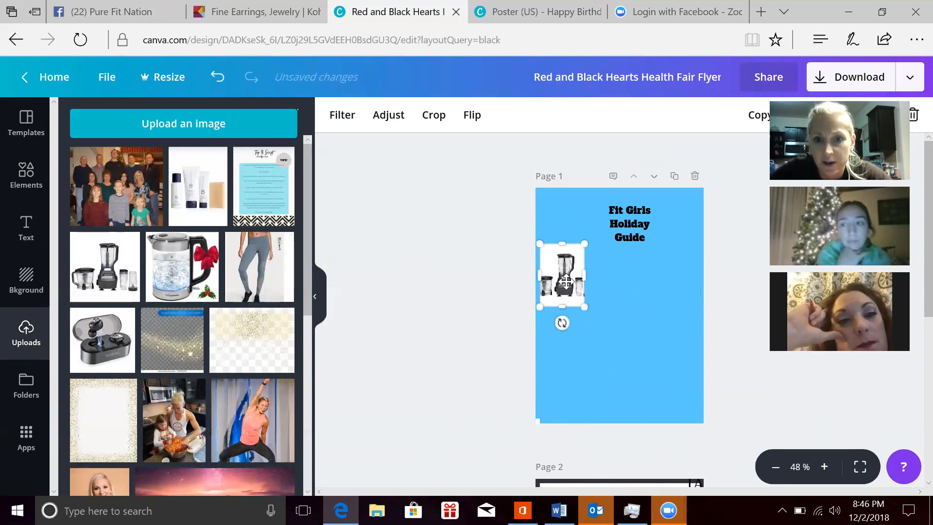
{"action": "left_click", "coordinate": [436, 322]}
Step: Add the uploaded kettle image at small size on the right of page 1, and try to place the leggings image at lower left
{"action": "left_click_drag", "start_coordinate": [213, 266], "coordinate": [682, 302]}
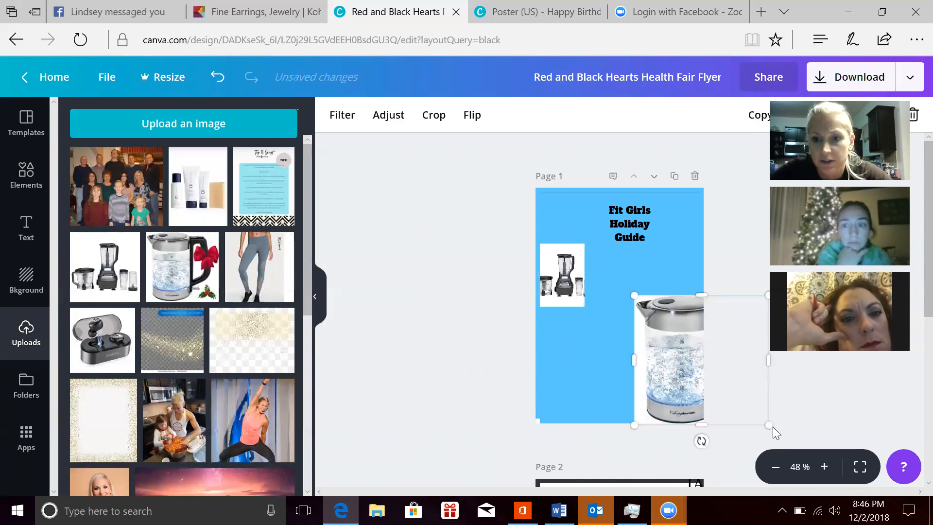
{"action": "left_click_drag", "start_coordinate": [769, 425], "coordinate": [670, 319]}
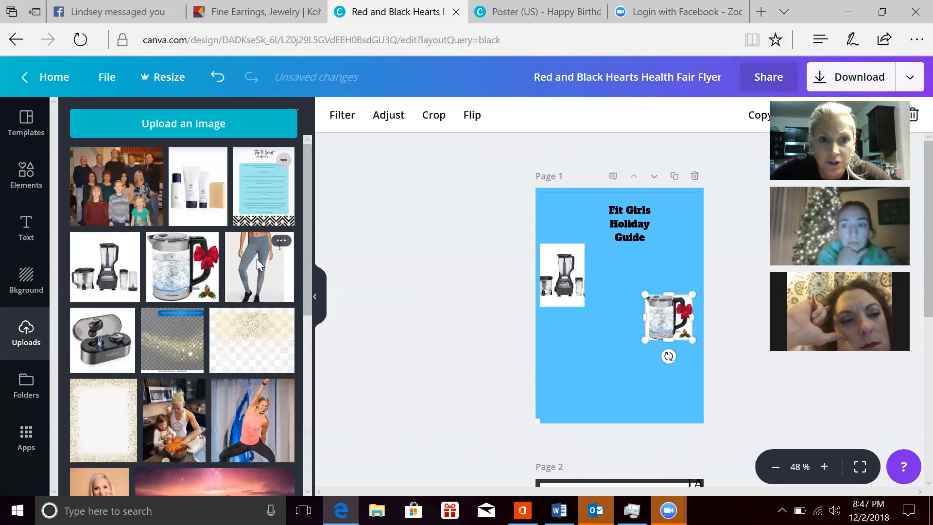
{"action": "left_click_drag", "start_coordinate": [256, 259], "coordinate": [546, 378]}
{"action": "left_click_drag", "start_coordinate": [257, 271], "coordinate": [520, 370]}
Step: Add the uploaded earbuds image to page 1 and shrink it to fit at lower left, below the blender
{"action": "left_click_drag", "start_coordinate": [97, 346], "coordinate": [596, 371]}
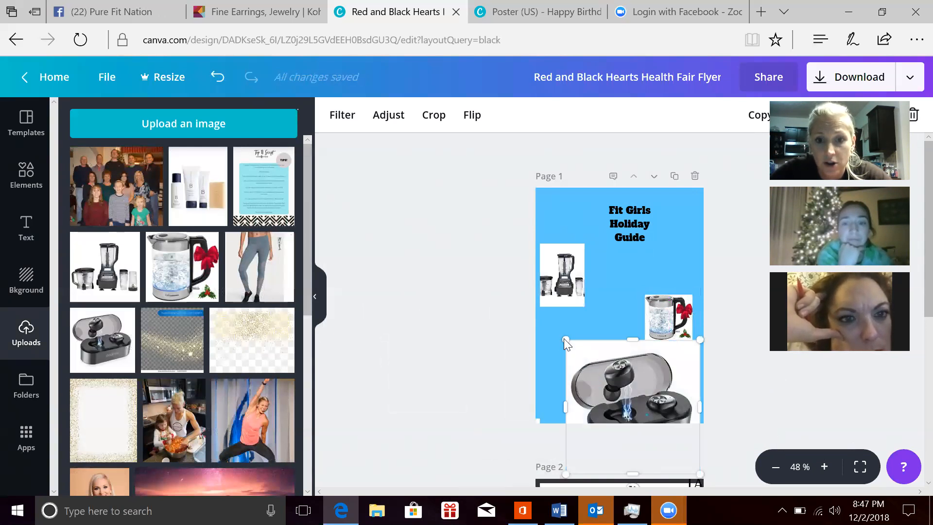
{"action": "mouse_move", "coordinate": [565, 339]}
{"action": "left_mouse_down"}
{"action": "mouse_move", "coordinate": [626, 388]}
{"action": "mouse_move", "coordinate": [551, 345]}
{"action": "mouse_move", "coordinate": [576, 354]}
{"action": "left_mouse_up"}
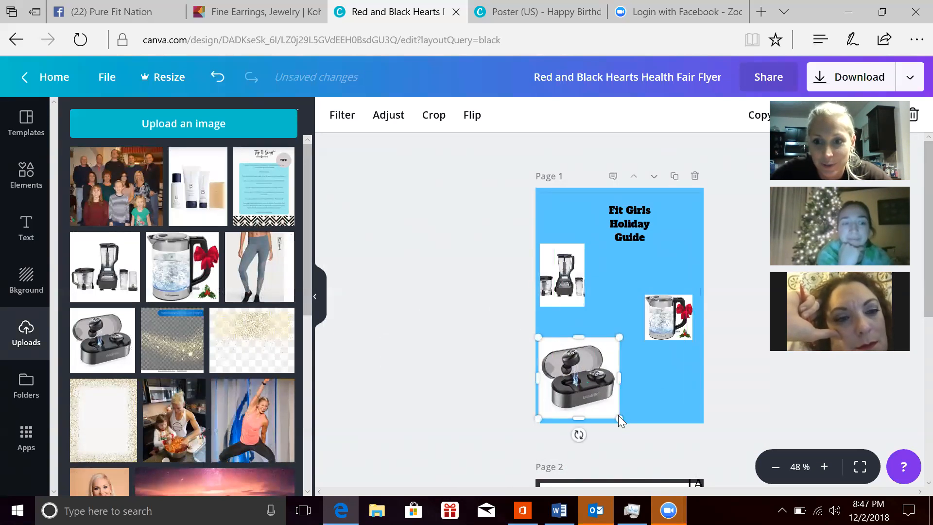
{"action": "left_click_drag", "start_coordinate": [619, 417], "coordinate": [595, 374]}
Step: Add the uploaded leggings image to page 1 and shrink it to fit at lower right, below the kettle
{"action": "left_click_drag", "start_coordinate": [259, 266], "coordinate": [627, 386]}
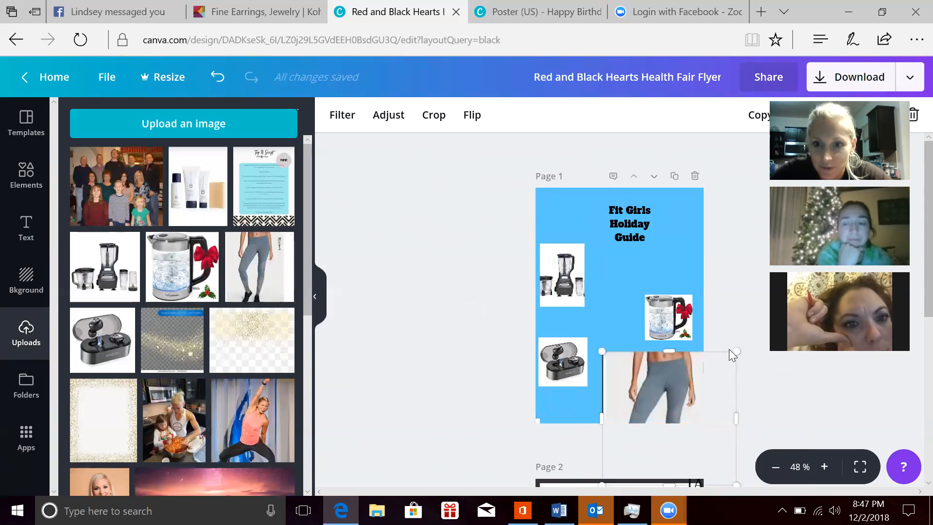
{"action": "left_click_drag", "start_coordinate": [738, 351], "coordinate": [676, 401]}
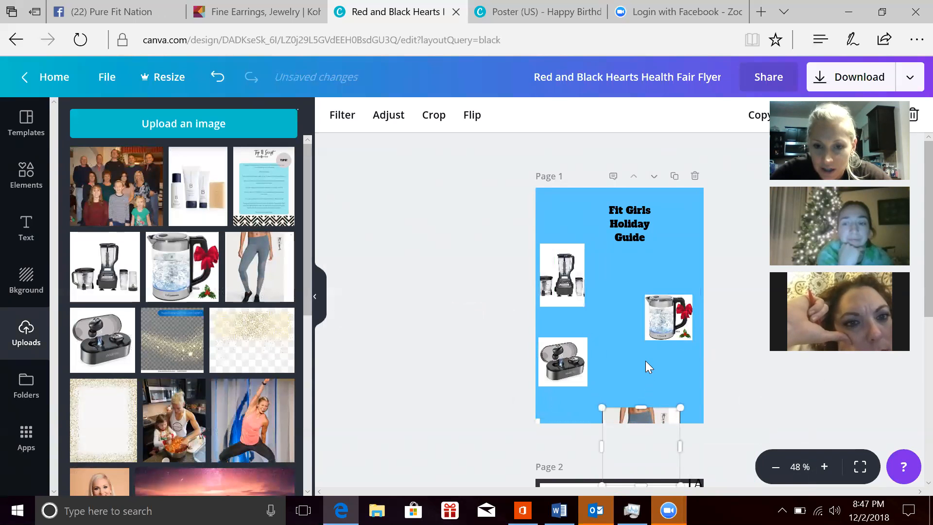
{"action": "left_click_drag", "start_coordinate": [620, 411], "coordinate": [637, 357]}
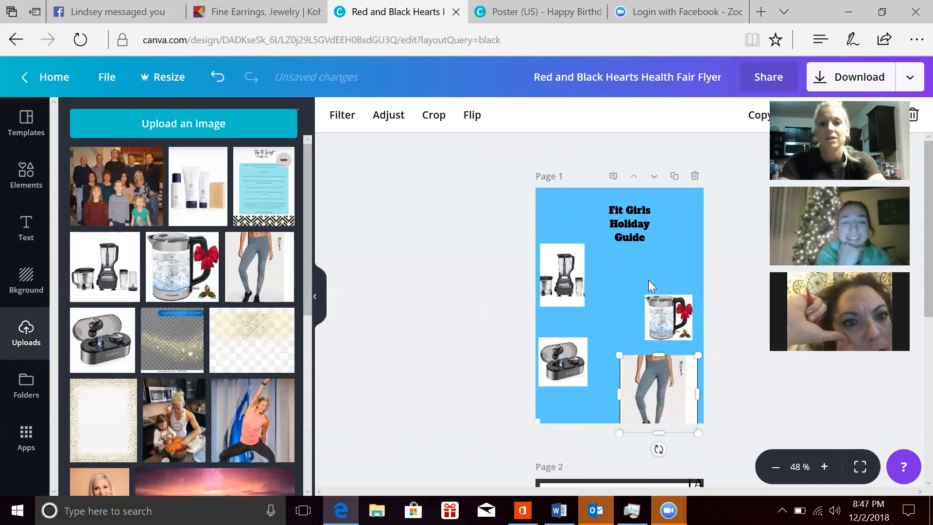
{"action": "left_click_drag", "start_coordinate": [698, 353], "coordinate": [673, 384]}
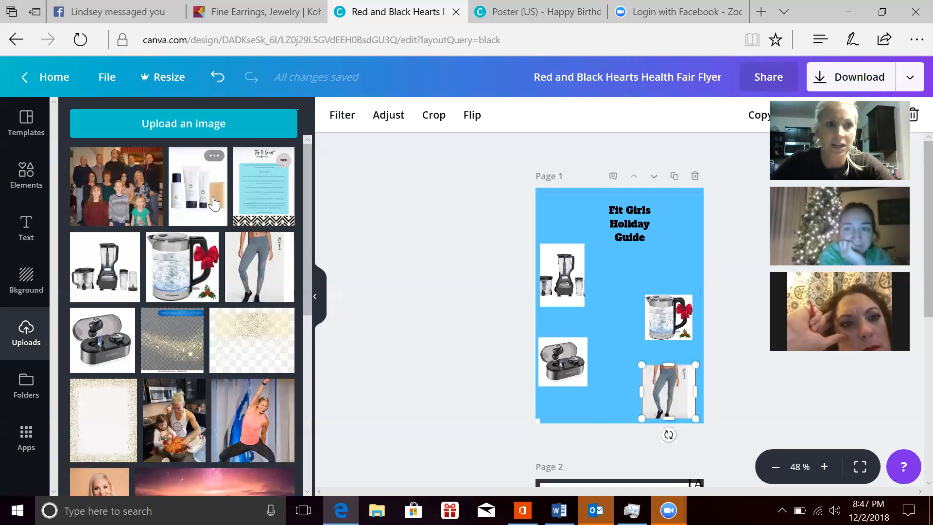
Step: Add a subheading text placeholder to page 1 and move it just below the title
{"action": "left_click", "coordinate": [17, 226]}
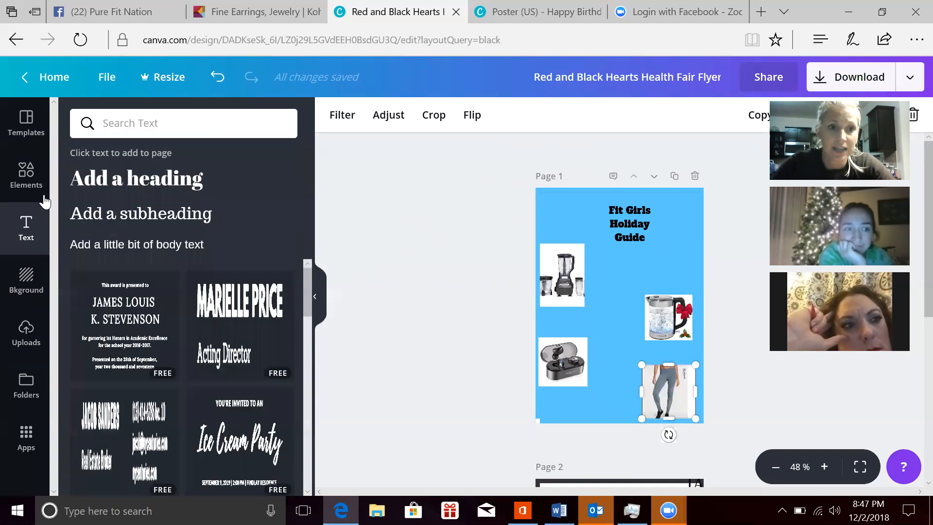
{"action": "left_click", "coordinate": [110, 219]}
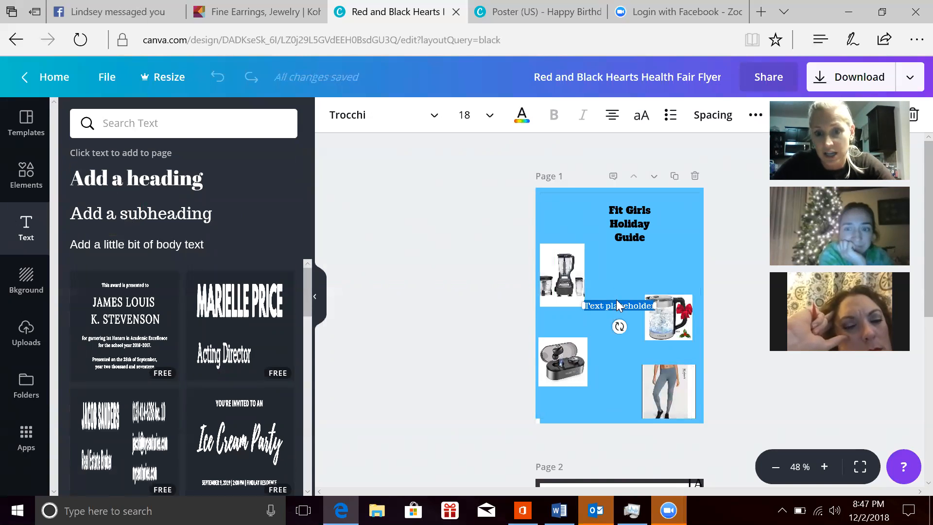
{"action": "left_click_drag", "start_coordinate": [626, 300], "coordinate": [639, 262]}
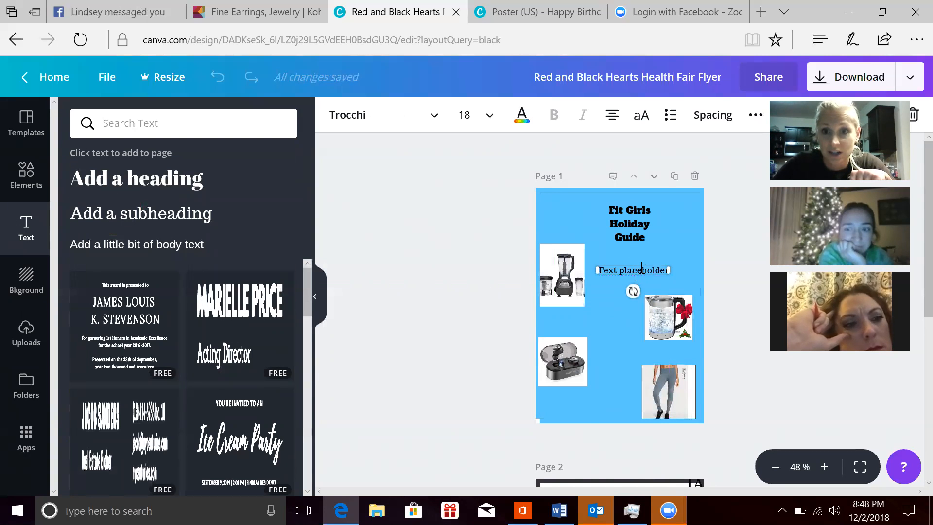
Step: Add a second subheading placeholder to page 1, rotate it nearly upside down and move both placeholders down between the product images
{"action": "left_click", "coordinate": [215, 211]}
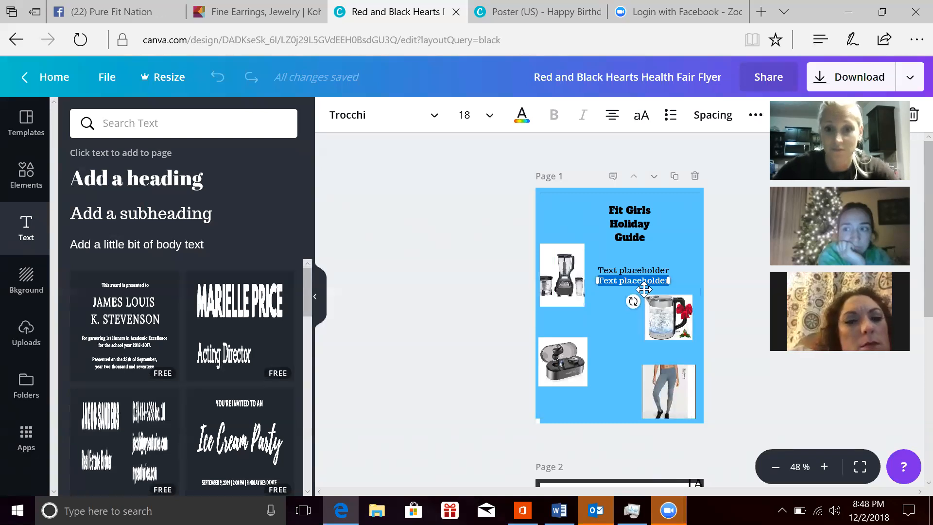
{"action": "left_click_drag", "start_coordinate": [630, 301], "coordinate": [607, 260]}
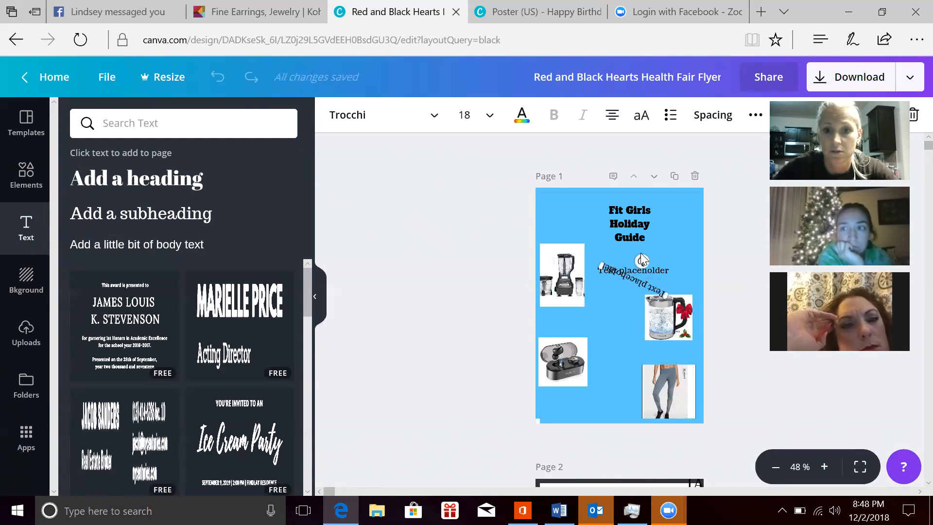
{"action": "left_click_drag", "start_coordinate": [638, 278], "coordinate": [608, 325]}
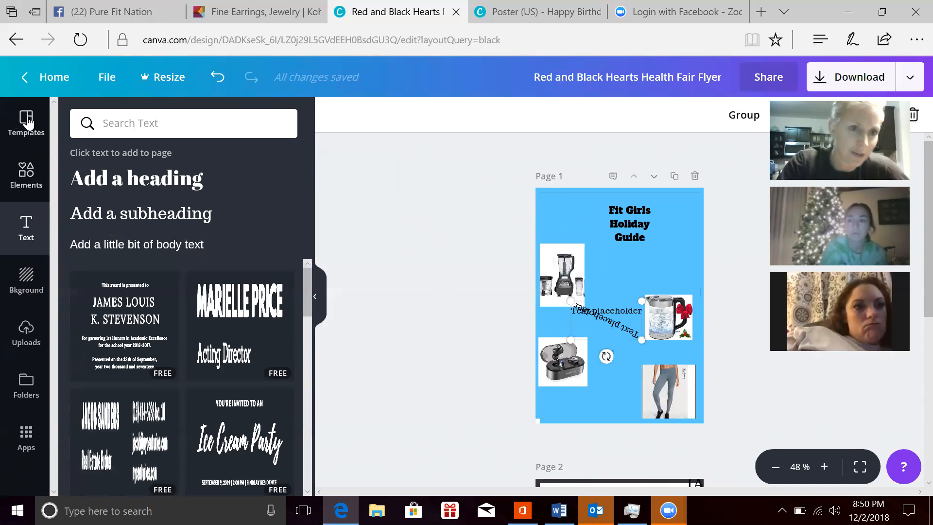
Step: Apply the Green Christmas Tree Pattern Holidays Festival Flyer template to page 1 and switch it to the "'Tis the season of giving!" layout
{"action": "left_click", "coordinate": [27, 122]}
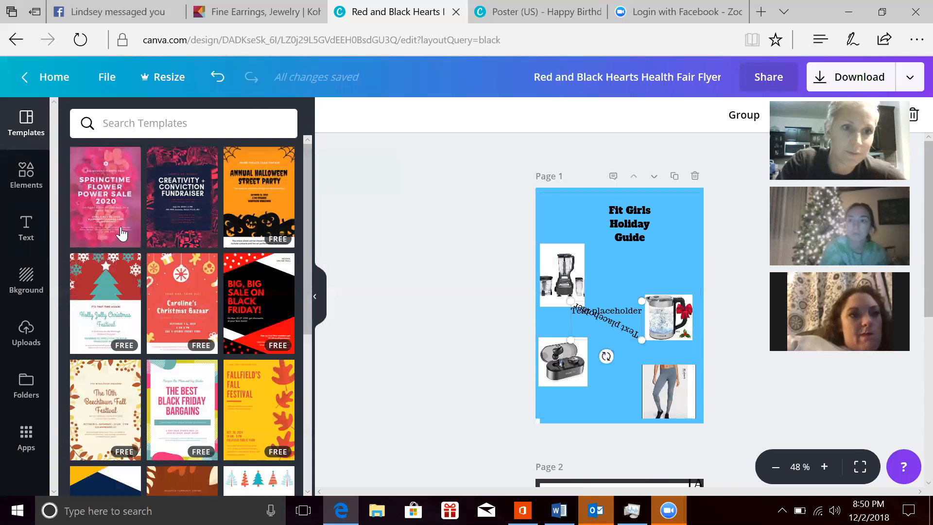
{"action": "mouse_move", "coordinate": [121, 234]}
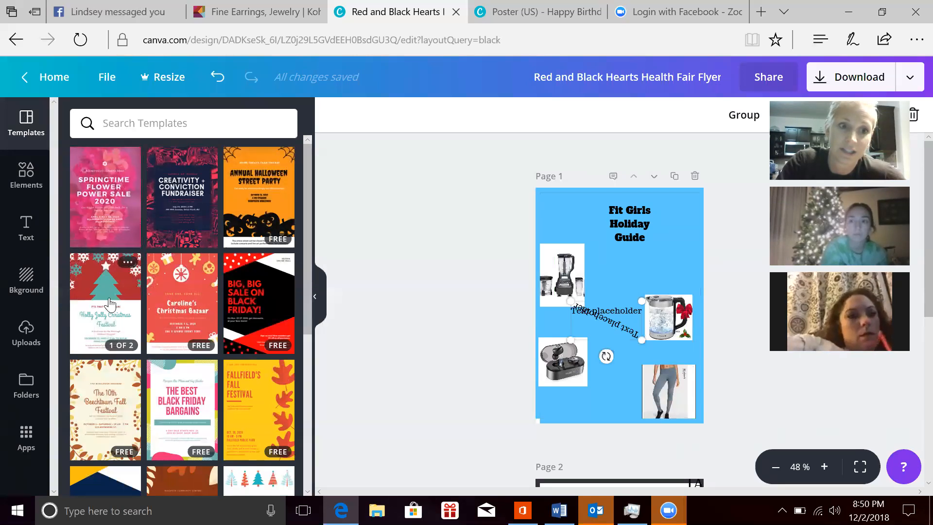
{"action": "mouse_move", "coordinate": [101, 311]}
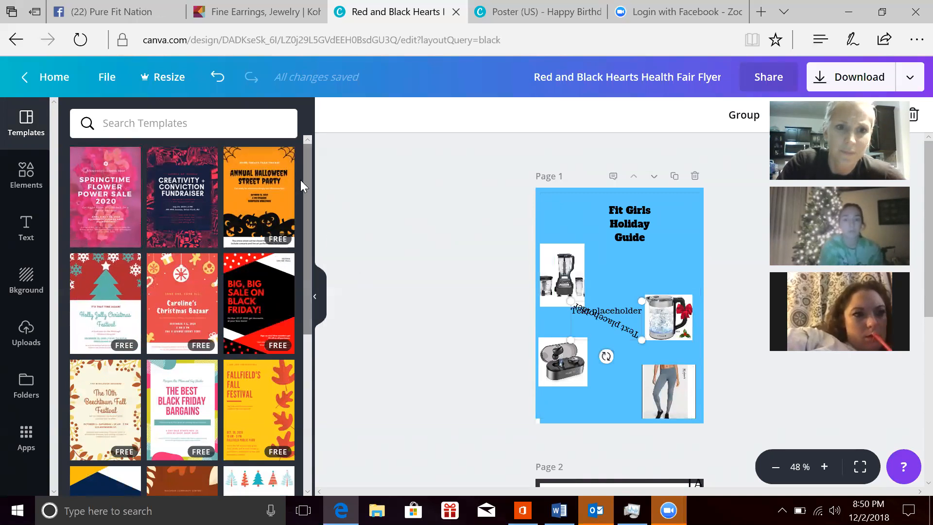
{"action": "left_click_drag", "start_coordinate": [309, 179], "coordinate": [305, 202]}
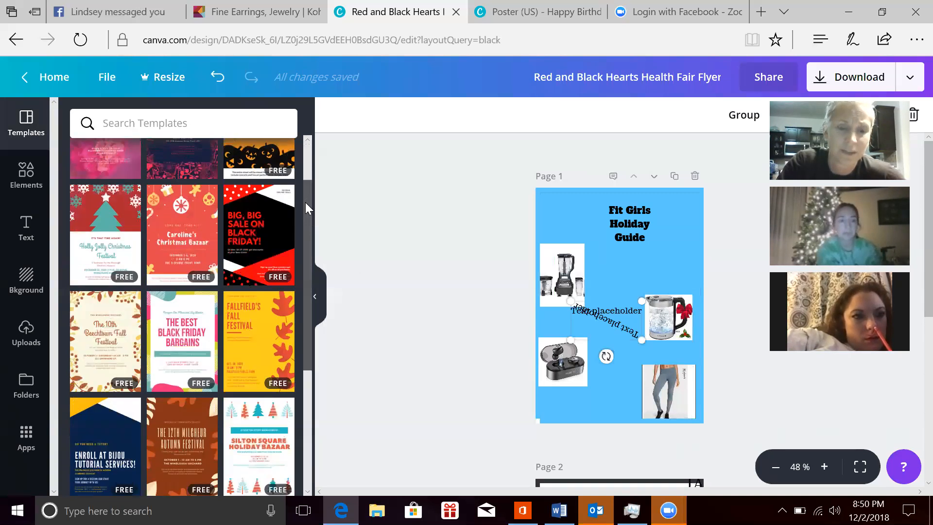
{"action": "left_click", "coordinate": [91, 254]}
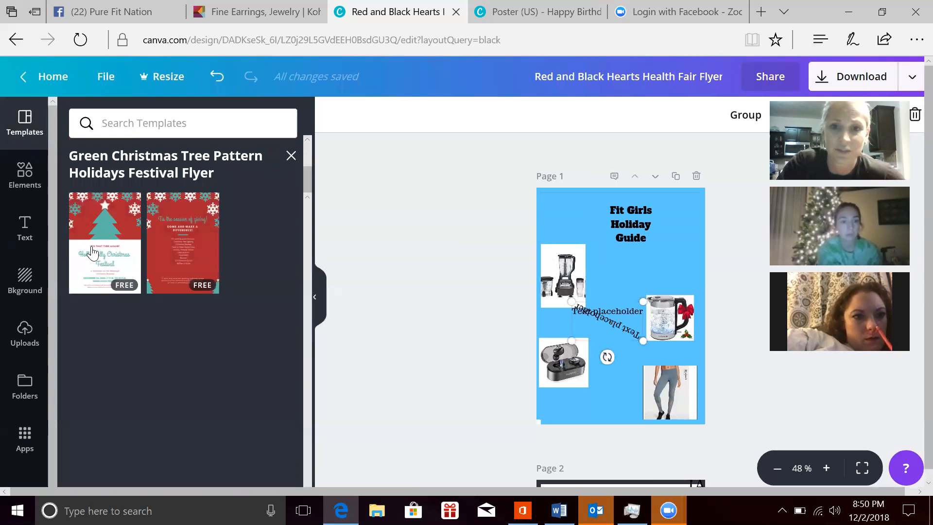
{"action": "left_click", "coordinate": [131, 259]}
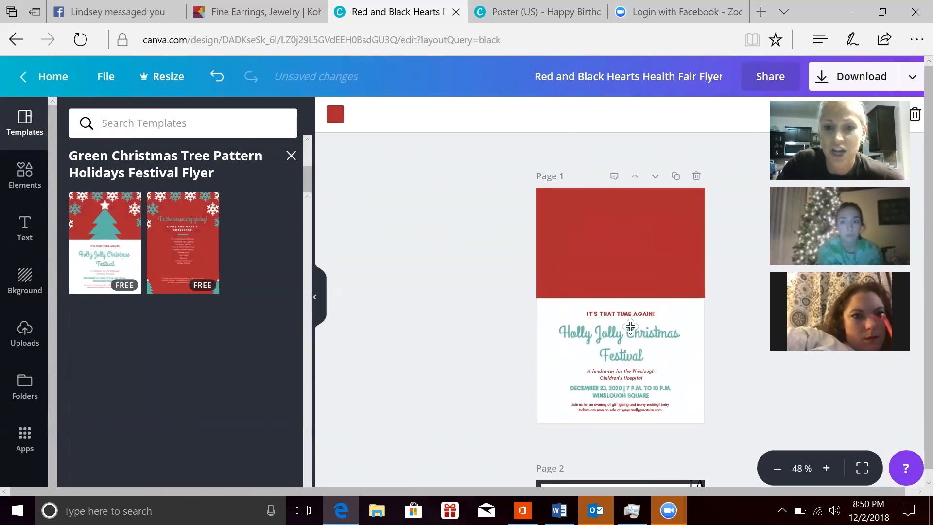
{"action": "left_click", "coordinate": [621, 244]}
{"action": "left_click", "coordinate": [473, 224]}
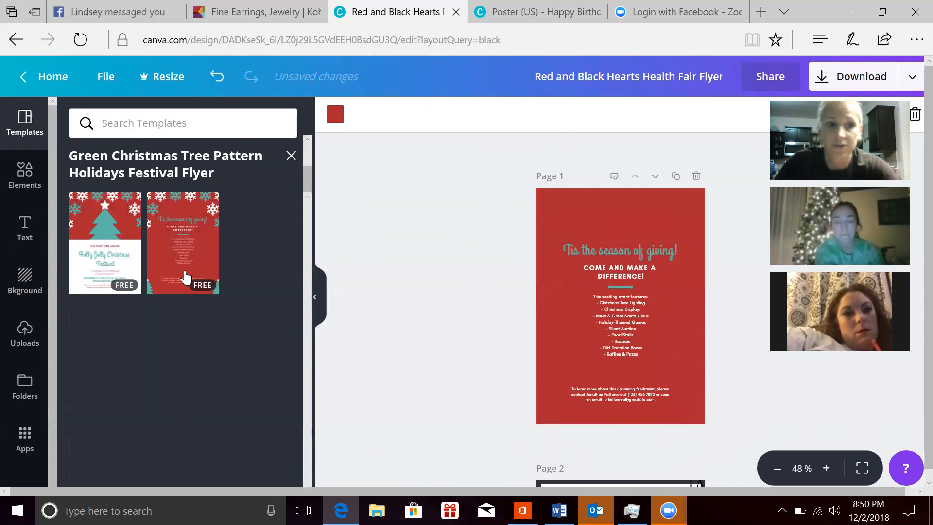
Step: Add the uploaded gold glitter light-effect image to page 1, shrink it and move it to the top of the flyer
{"action": "left_click", "coordinate": [15, 350]}
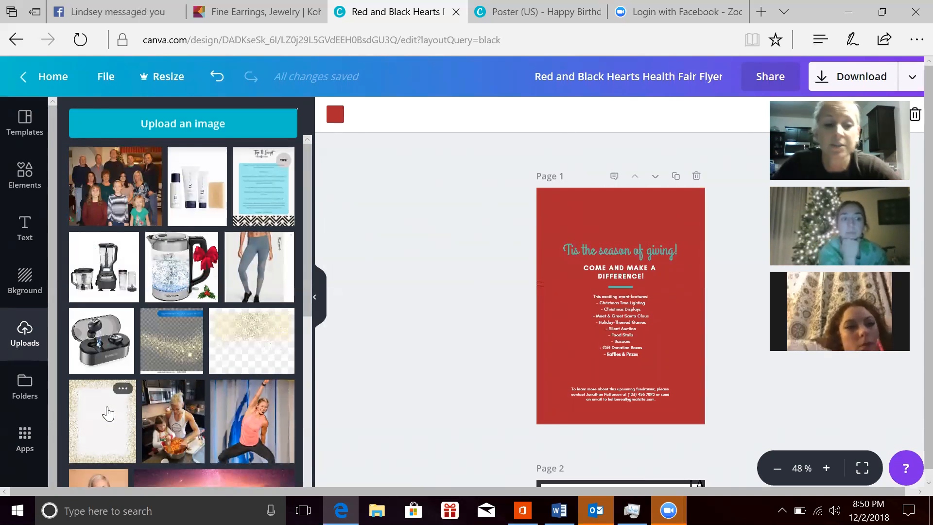
{"action": "left_click", "coordinate": [163, 337]}
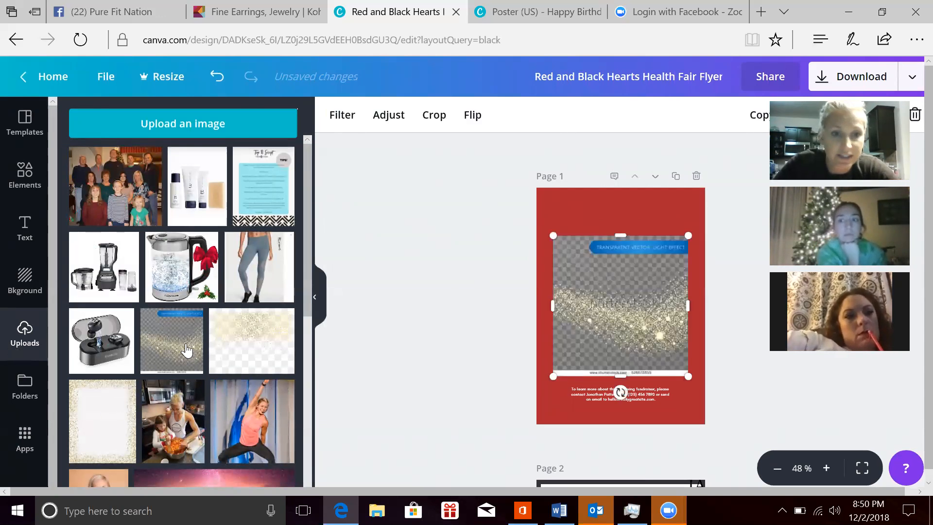
{"action": "left_click_drag", "start_coordinate": [634, 293], "coordinate": [638, 259]}
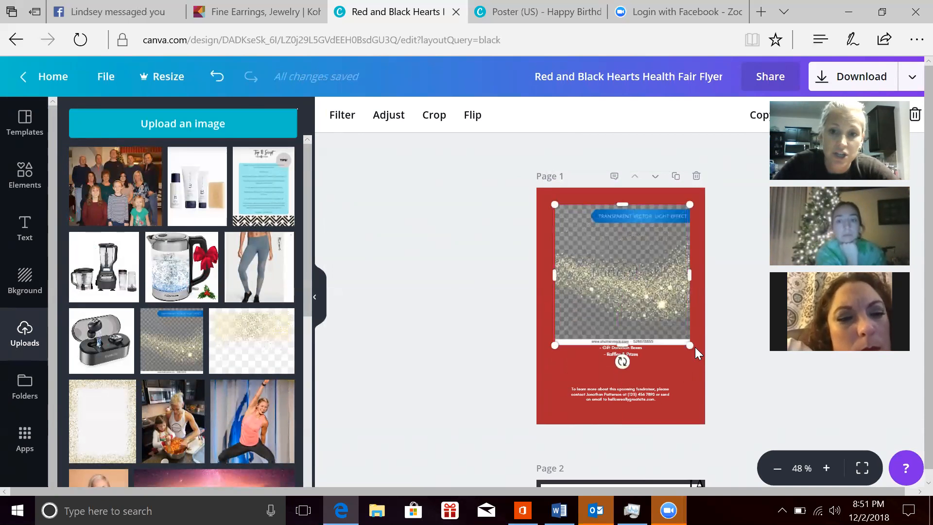
{"action": "left_click_drag", "start_coordinate": [680, 284], "coordinate": [630, 282]}
{"action": "left_click_drag", "start_coordinate": [613, 248], "coordinate": [654, 222]}
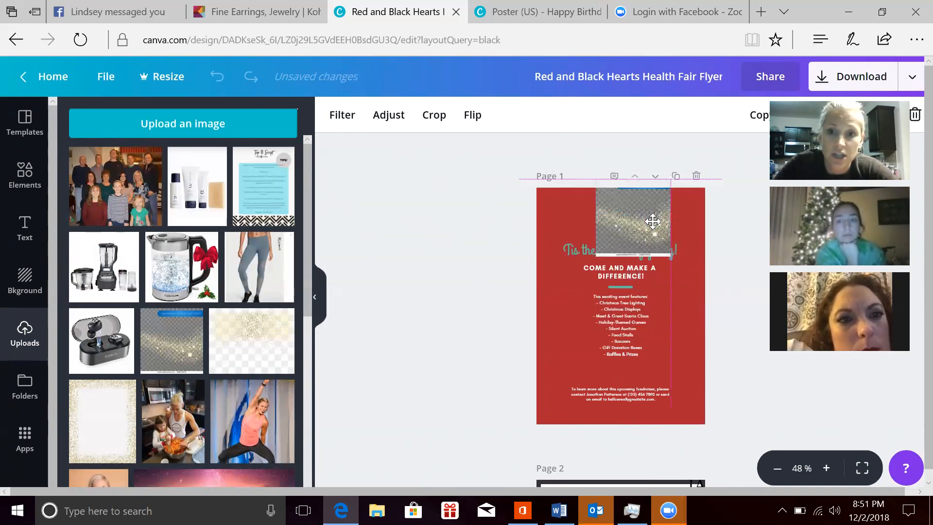
Step: Delete the gold glitter light-effect image from page 1
{"action": "left_click", "coordinate": [579, 221]}
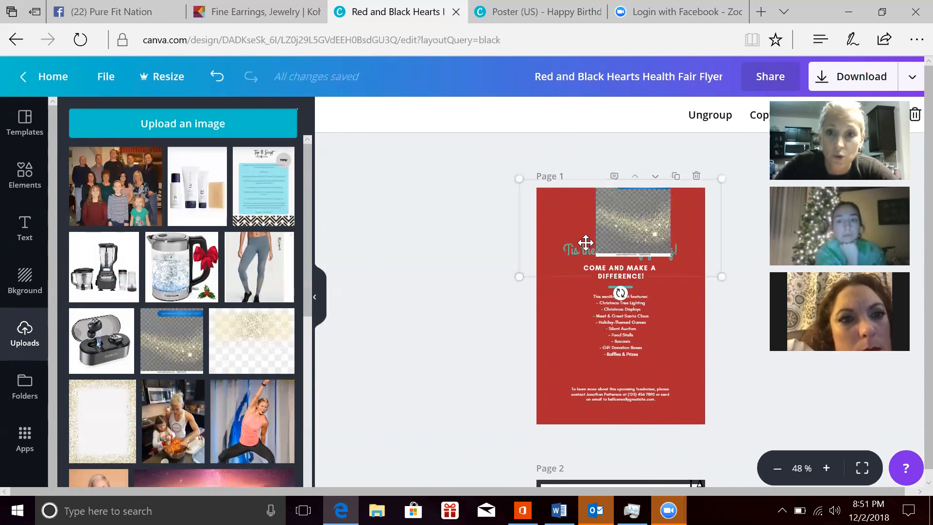
{"action": "left_click", "coordinate": [659, 221]}
{"action": "key", "text": "Delete"}
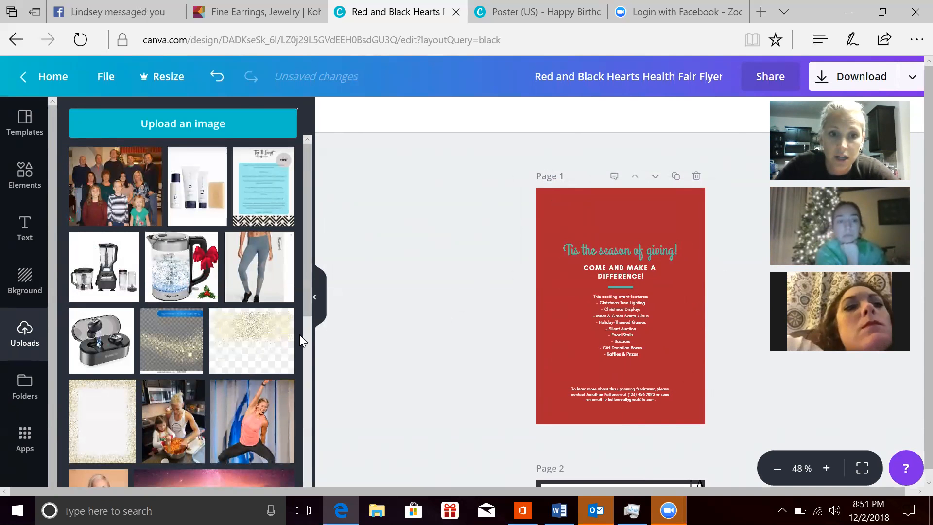
Step: Try the uploaded gold confetti image over the text on page 1, and remove it from the flyer
{"action": "left_click", "coordinate": [246, 340]}
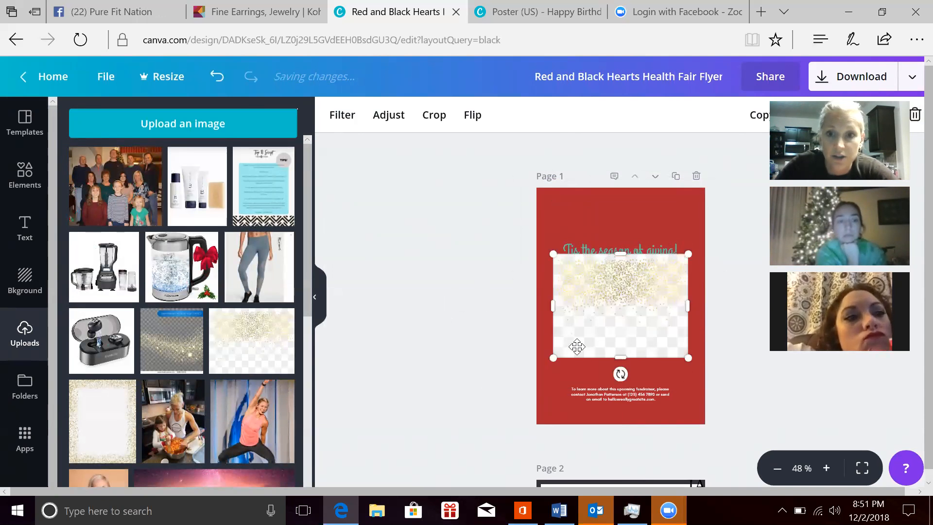
{"action": "left_click", "coordinate": [593, 377]}
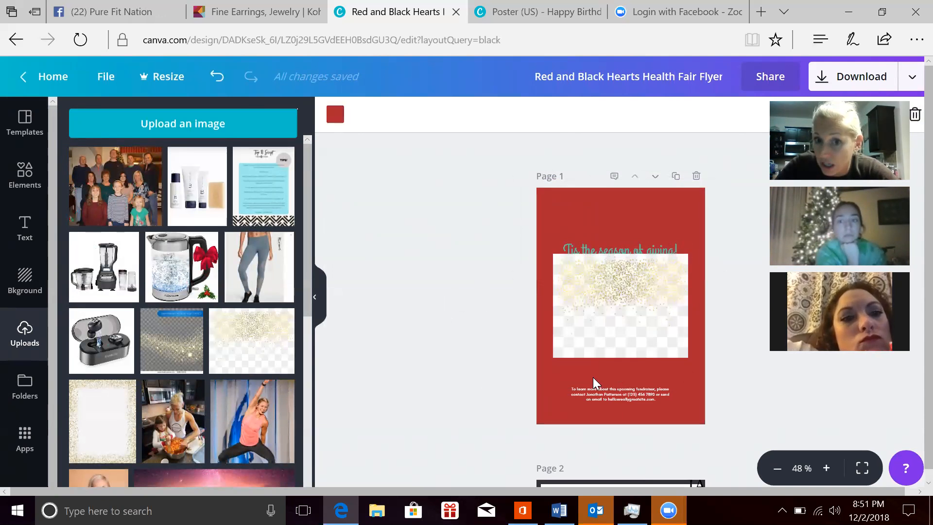
{"action": "left_click", "coordinate": [616, 260]}
{"action": "left_click_drag", "start_coordinate": [617, 261], "coordinate": [456, 401]}
{"action": "left_click", "coordinate": [506, 240]}
{"action": "left_click_drag", "start_coordinate": [616, 307], "coordinate": [448, 357]}
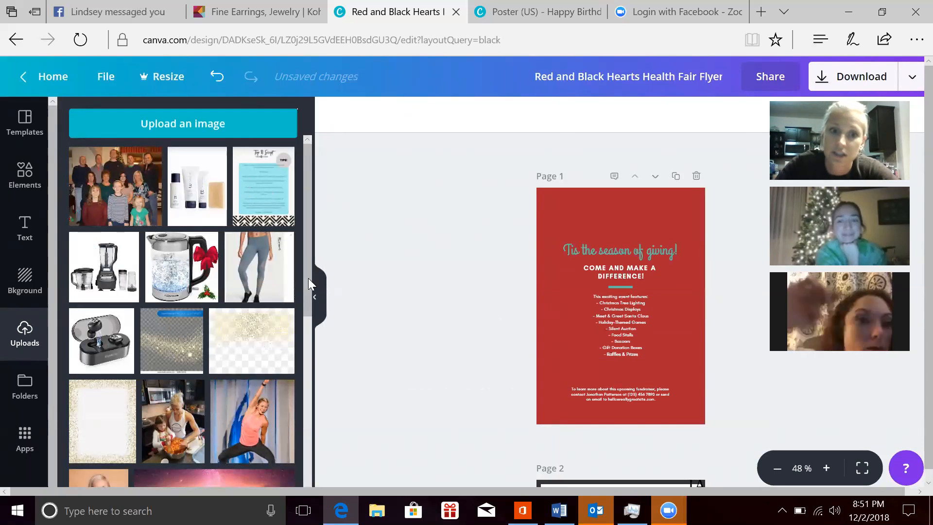
Step: Try the gold confetti image from the uploads on the red flyer once more, and take it off page 1
{"action": "left_click_drag", "start_coordinate": [303, 278], "coordinate": [308, 393]}
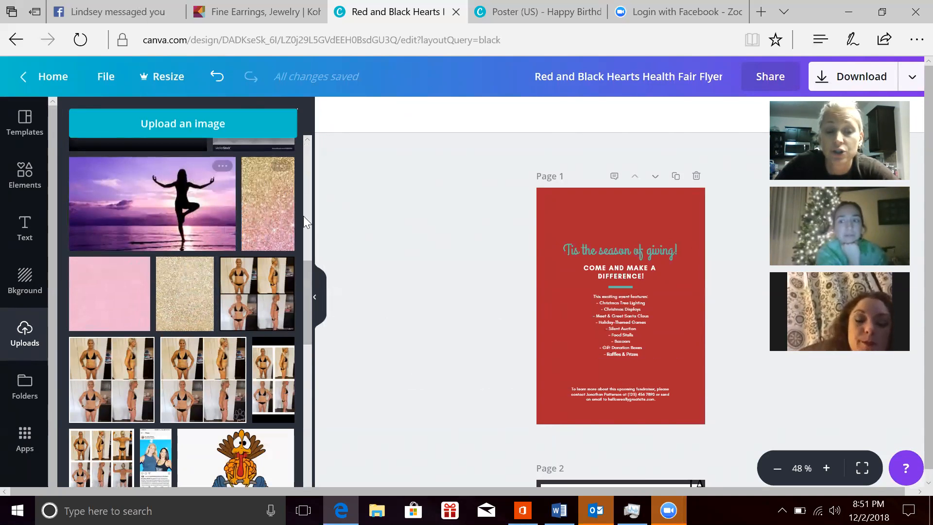
{"action": "left_click_drag", "start_coordinate": [306, 293], "coordinate": [305, 207]}
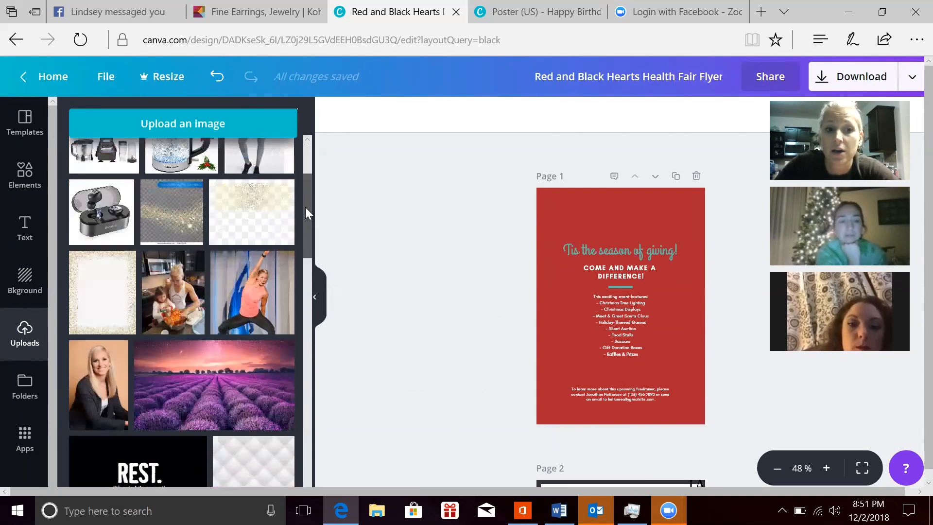
{"action": "left_click", "coordinate": [239, 212]}
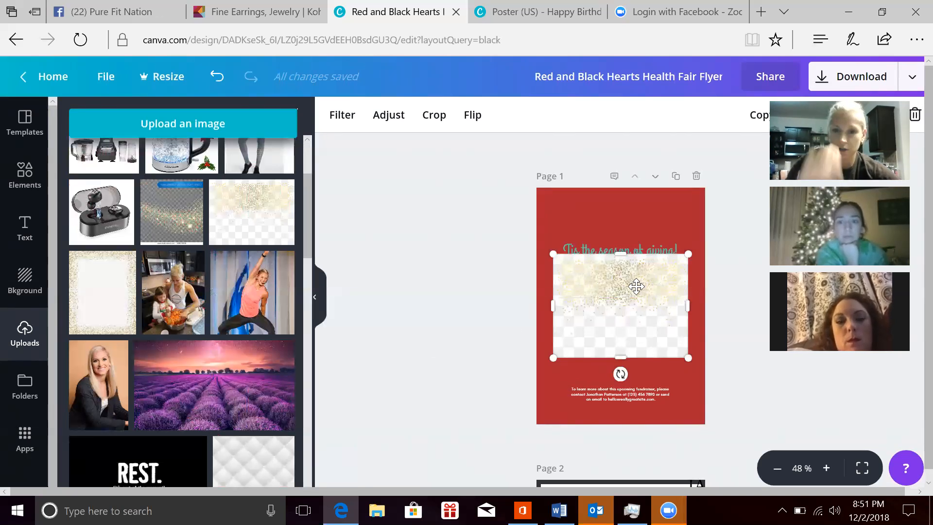
{"action": "left_click_drag", "start_coordinate": [589, 303], "coordinate": [436, 335]}
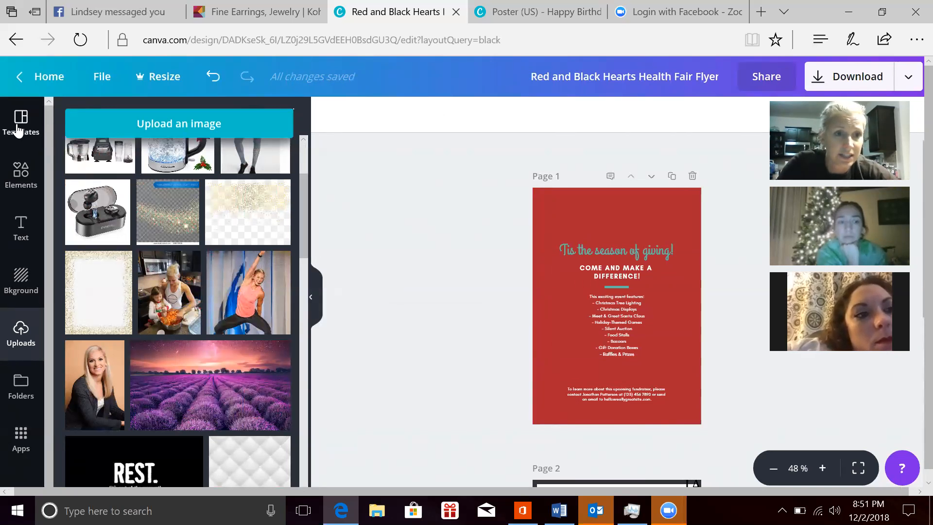
Step: Return to the home page, browse the saved designs and open the Text placeholder design
{"action": "left_click", "coordinate": [51, 77]}
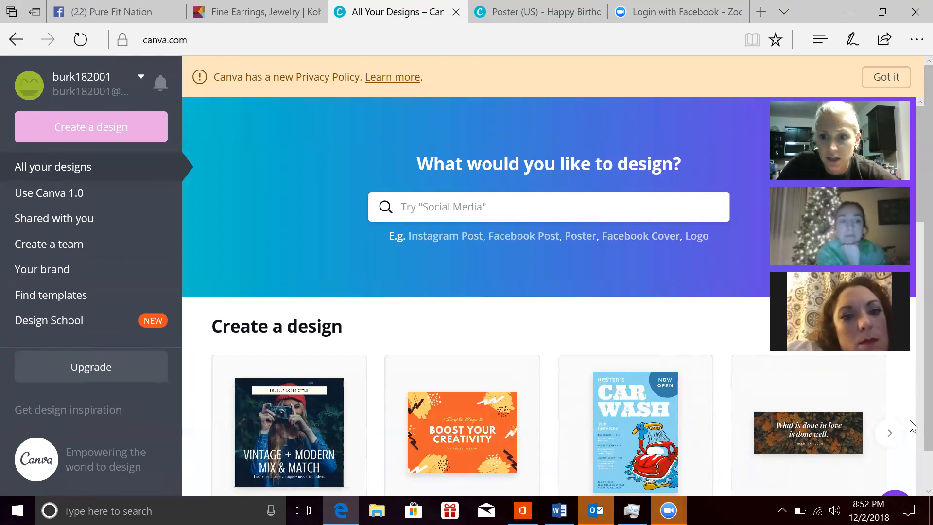
{"action": "scroll", "coordinate": [912, 425], "scroll_direction": "down", "scroll_amount": 5}
{"action": "scroll", "coordinate": [912, 425], "scroll_direction": "down", "scroll_amount": 9}
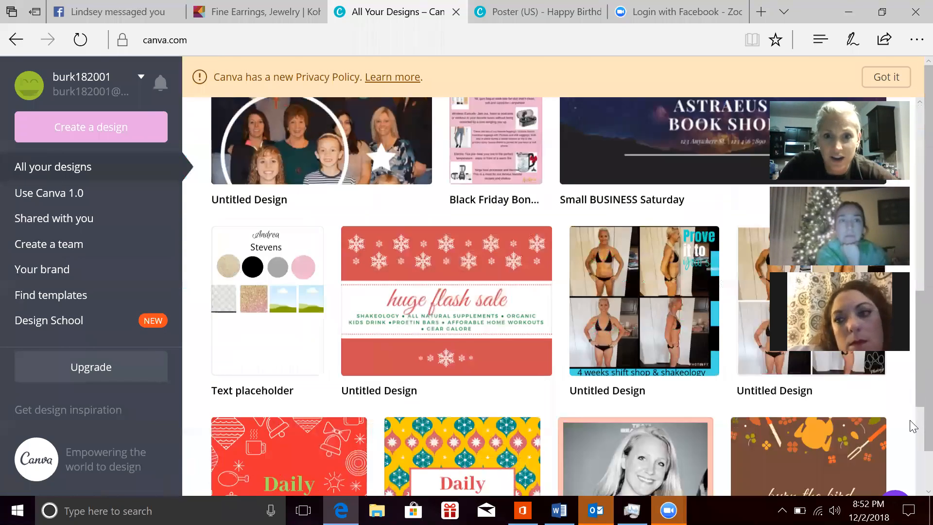
{"action": "scroll", "coordinate": [433, 370], "scroll_direction": "down", "scroll_amount": 1}
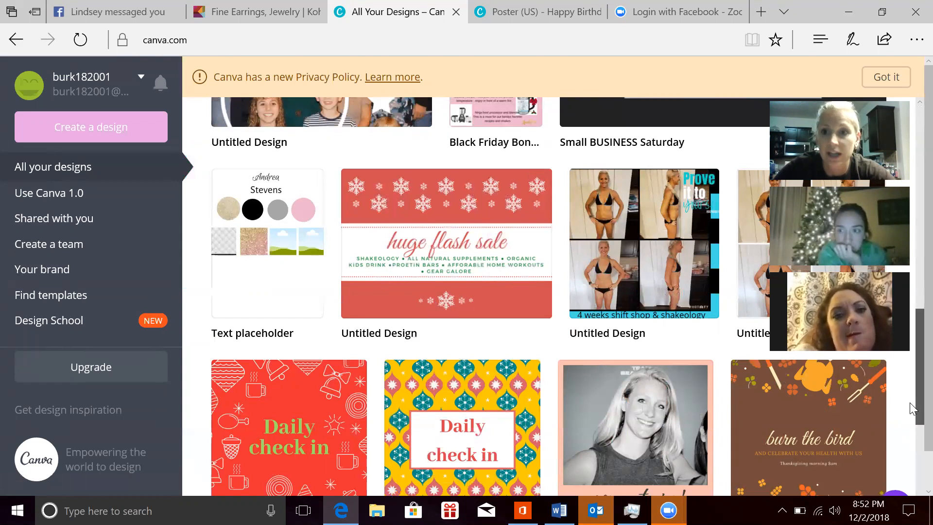
{"action": "scroll", "coordinate": [911, 418], "scroll_direction": "down", "scroll_amount": 2}
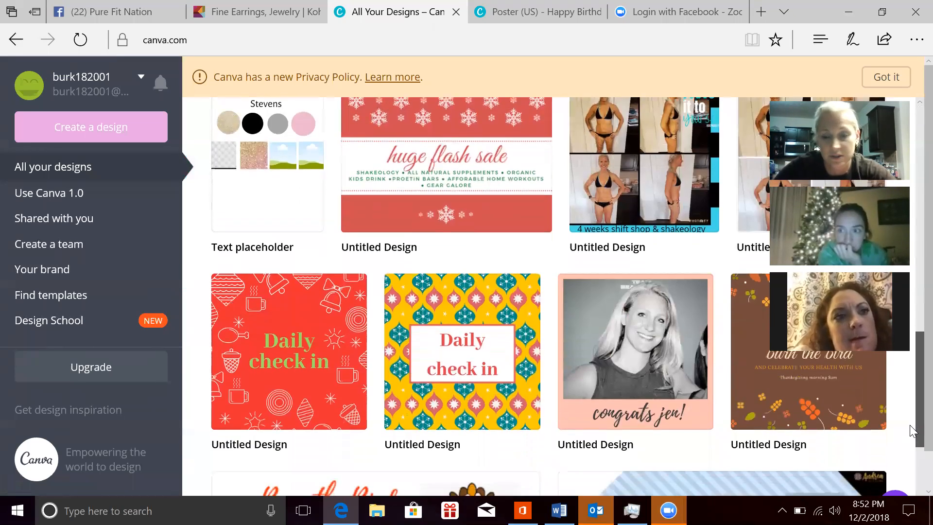
{"action": "scroll", "coordinate": [912, 441], "scroll_direction": "down", "scroll_amount": 2}
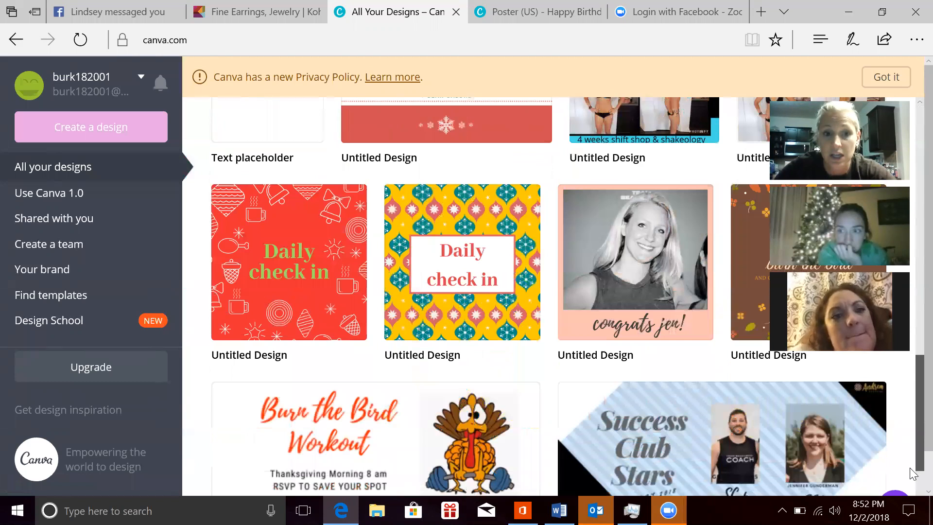
{"action": "left_click_drag", "start_coordinate": [909, 431], "coordinate": [910, 407]}
{"action": "scroll", "coordinate": [913, 412], "scroll_direction": "up", "scroll_amount": 3}
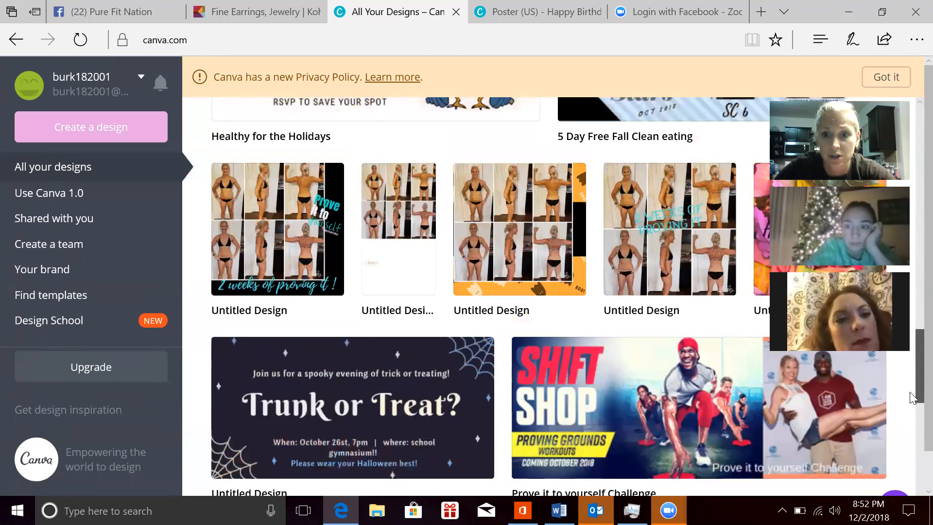
{"action": "scroll", "coordinate": [914, 420], "scroll_direction": "down", "scroll_amount": 5}
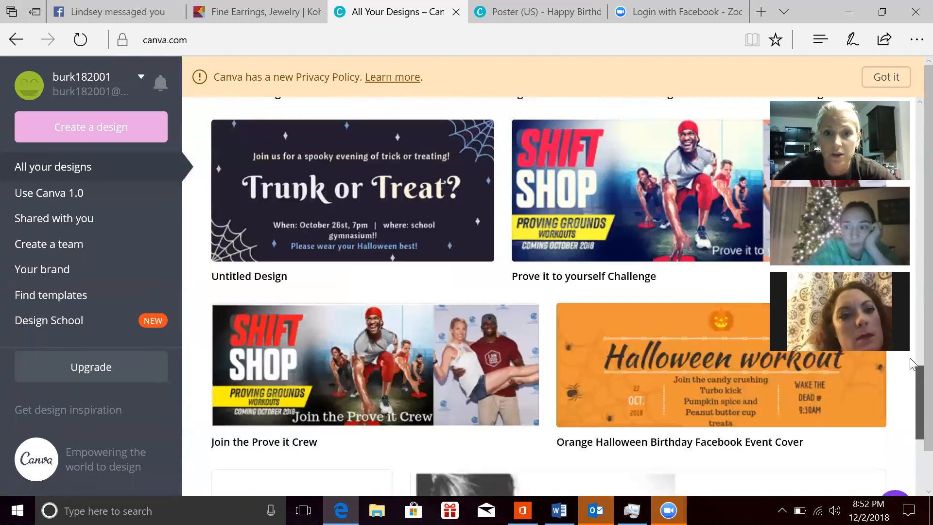
{"action": "scroll", "coordinate": [910, 358], "scroll_direction": "up", "scroll_amount": 10}
{"action": "scroll", "coordinate": [910, 358], "scroll_direction": "up", "scroll_amount": 5}
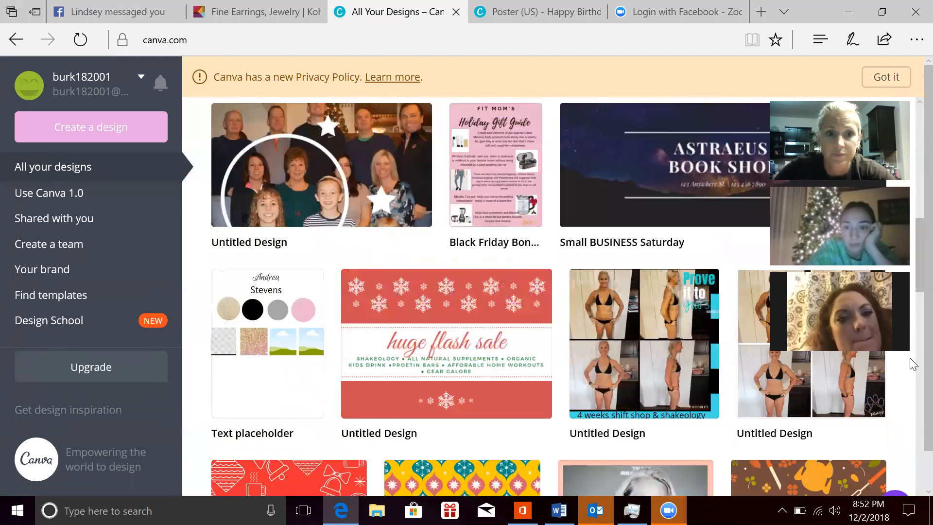
{"action": "left_click", "coordinate": [256, 339]}
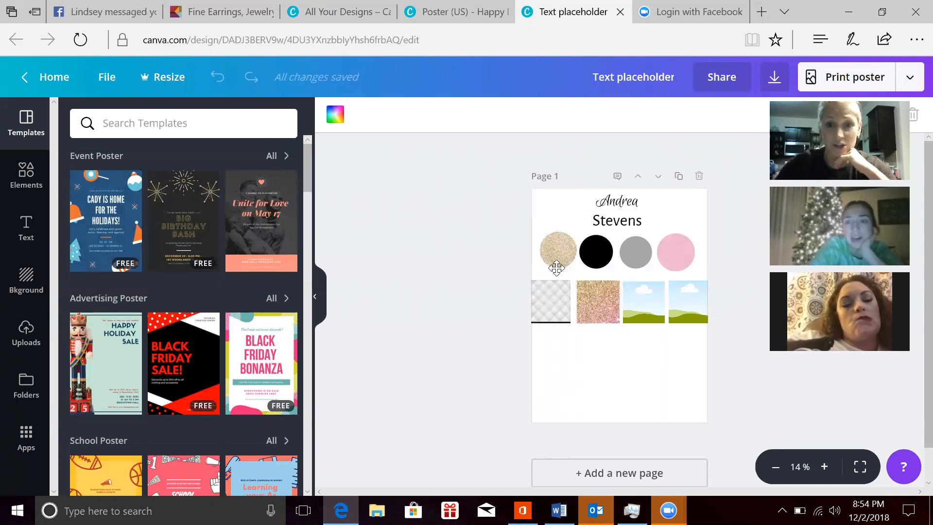
Step: Search the fonts for "script" and set the first-name text on page 1 to Dancing Script
{"action": "left_click", "coordinate": [617, 205]}
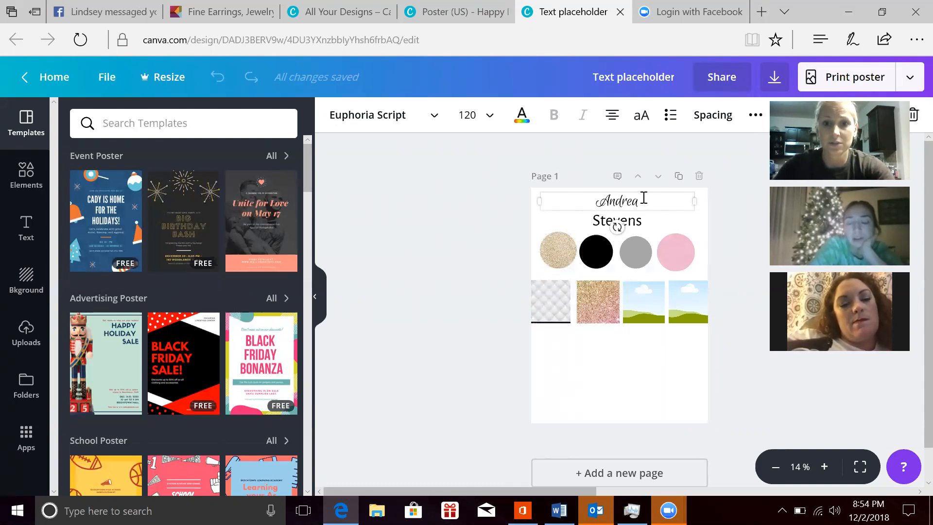
{"action": "left_click_drag", "start_coordinate": [642, 200], "coordinate": [592, 202]}
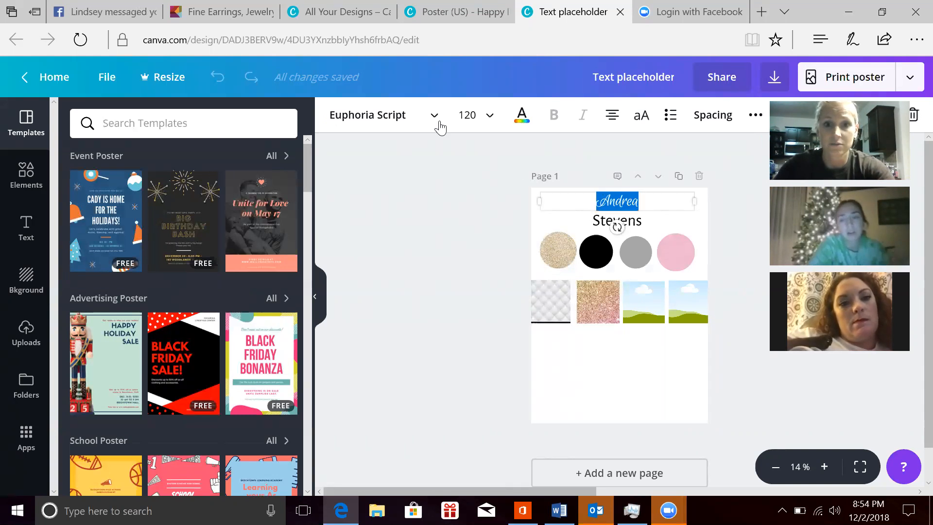
{"action": "left_click", "coordinate": [418, 117]}
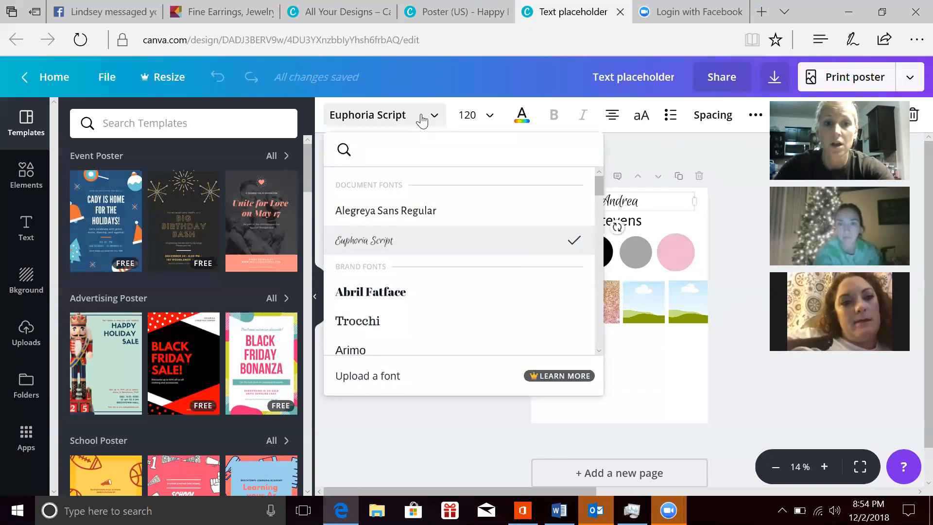
{"action": "type", "text": "script"}
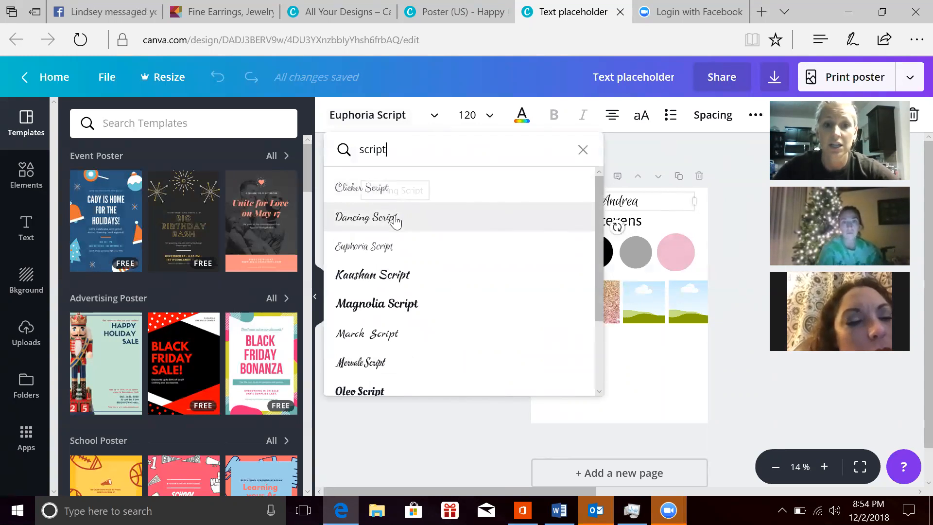
{"action": "left_click", "coordinate": [396, 220]}
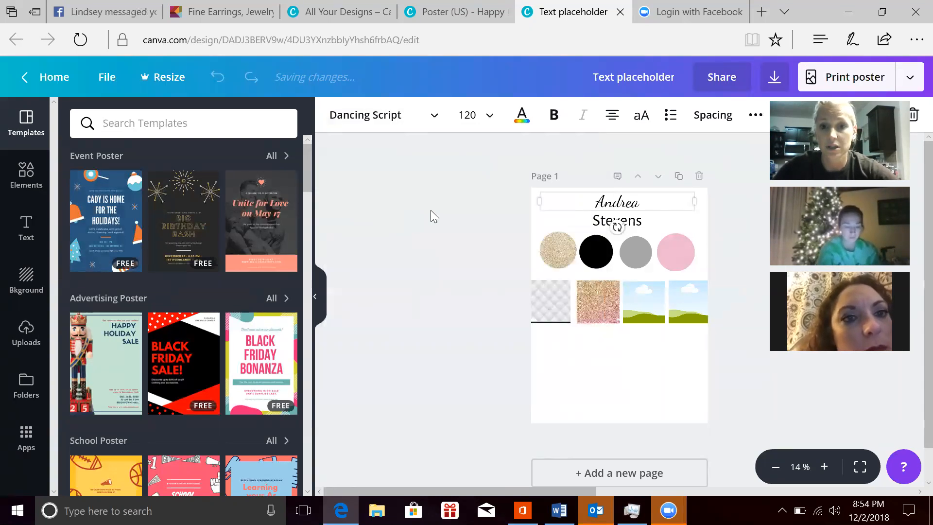
{"action": "left_click", "coordinate": [466, 205]}
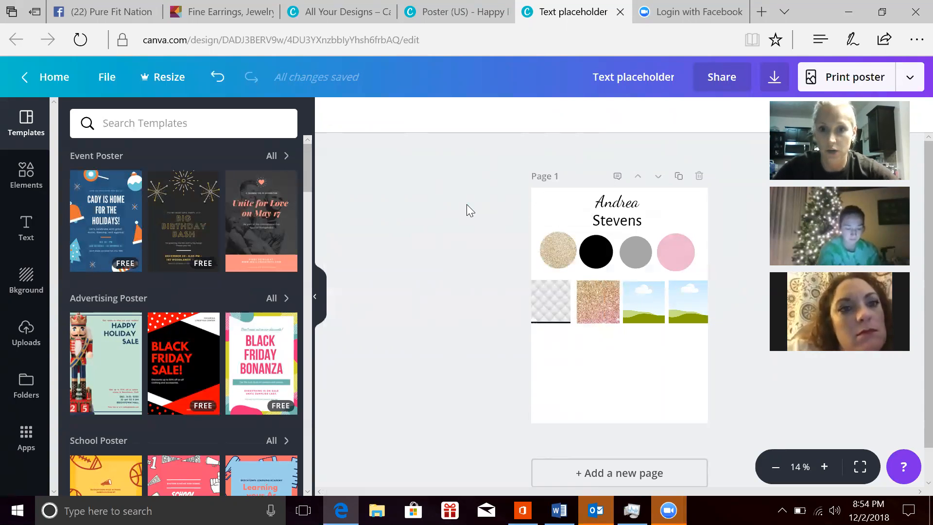
Step: Change the font of the last-name text above the colour circles to Andika
{"action": "left_click", "coordinate": [607, 220]}
{"action": "double_click", "coordinate": [634, 220]}
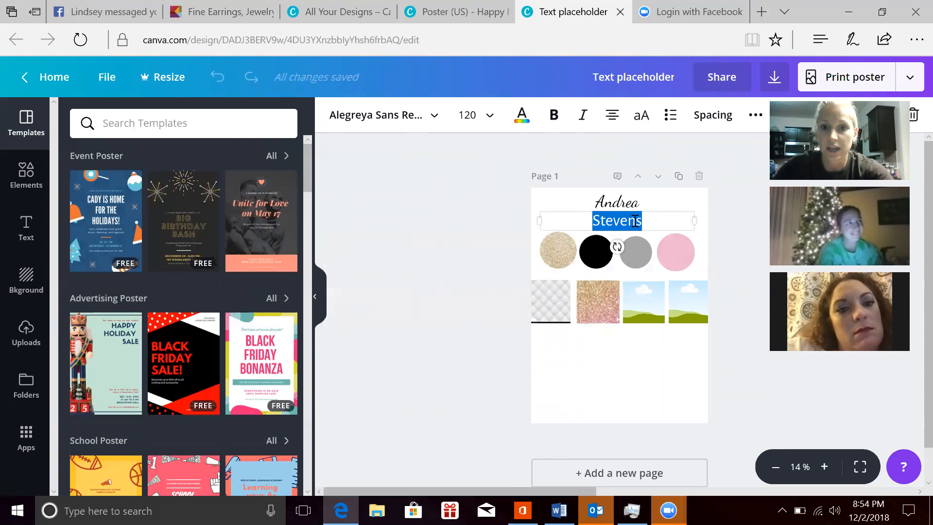
{"action": "left_click", "coordinate": [404, 117]}
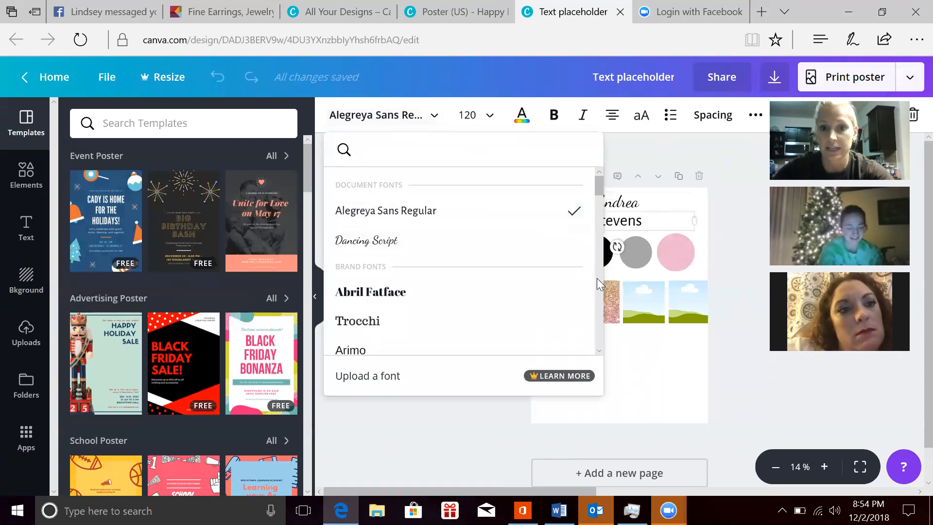
{"action": "scroll", "coordinate": [597, 278], "scroll_direction": "down", "scroll_amount": 3}
{"action": "scroll", "coordinate": [597, 278], "scroll_direction": "down", "scroll_amount": 3}
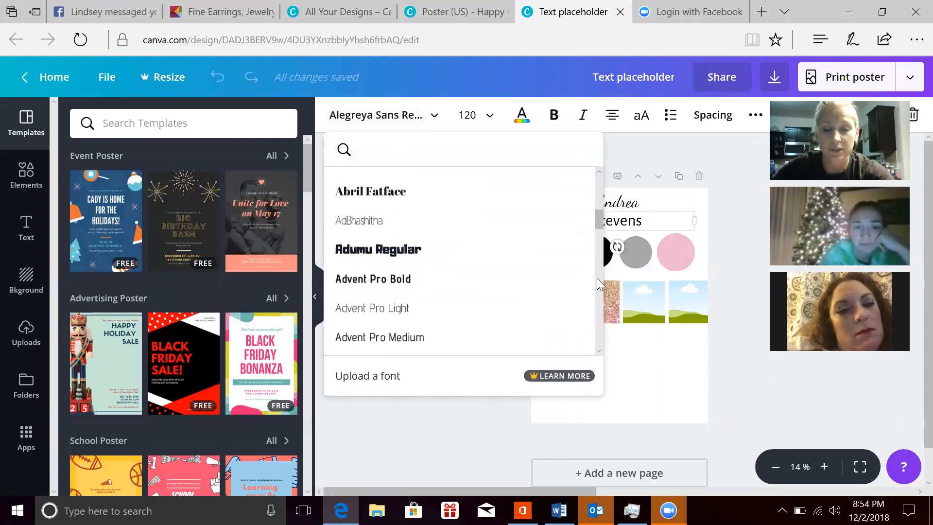
{"action": "scroll", "coordinate": [596, 278], "scroll_direction": "down", "scroll_amount": 3}
{"action": "scroll", "coordinate": [597, 278], "scroll_direction": "down", "scroll_amount": 3}
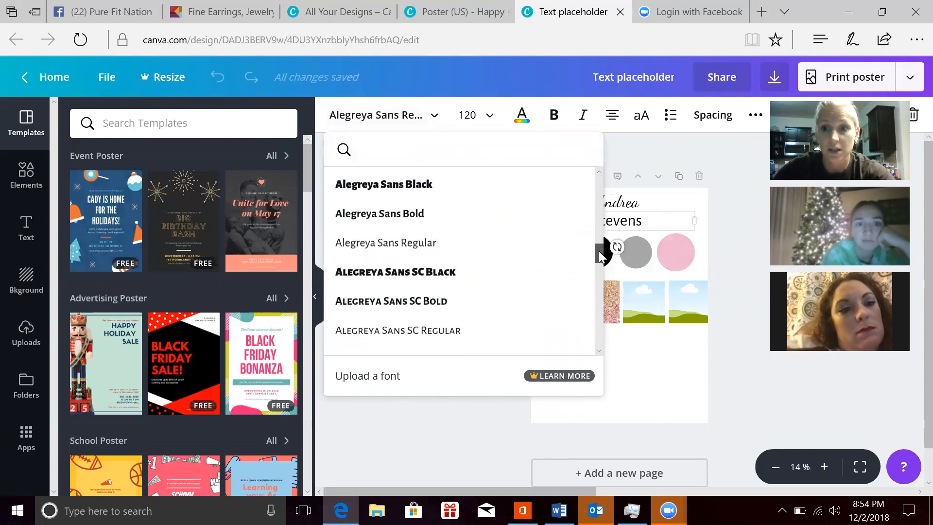
{"action": "left_click_drag", "start_coordinate": [599, 252], "coordinate": [601, 288]}
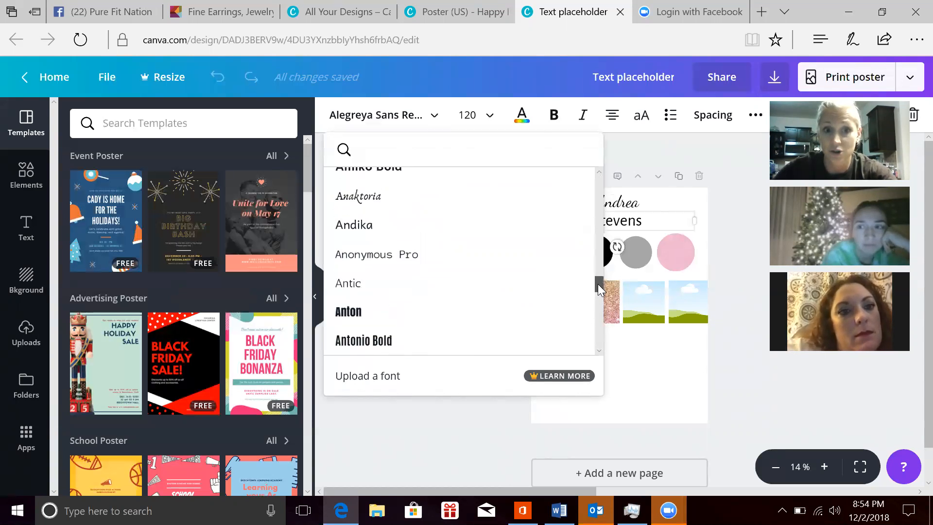
{"action": "left_click", "coordinate": [505, 225]}
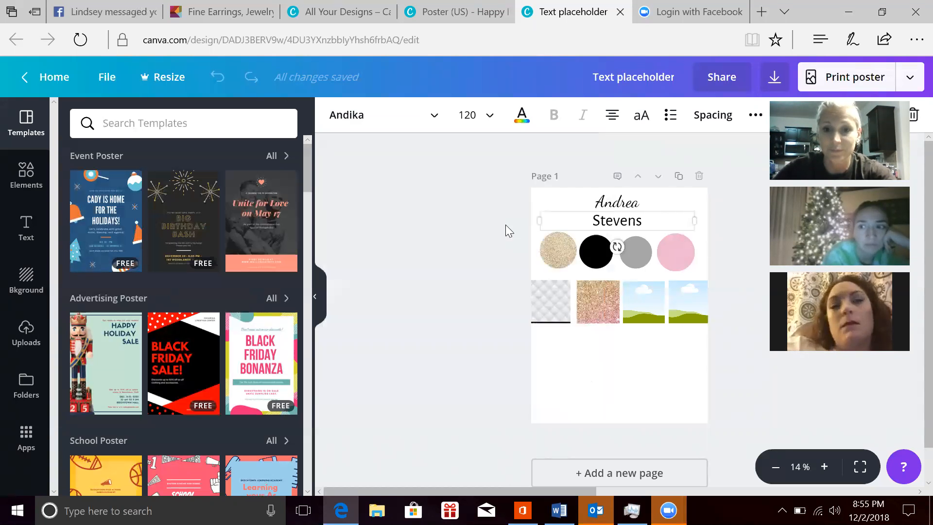
{"action": "left_click", "coordinate": [447, 253]}
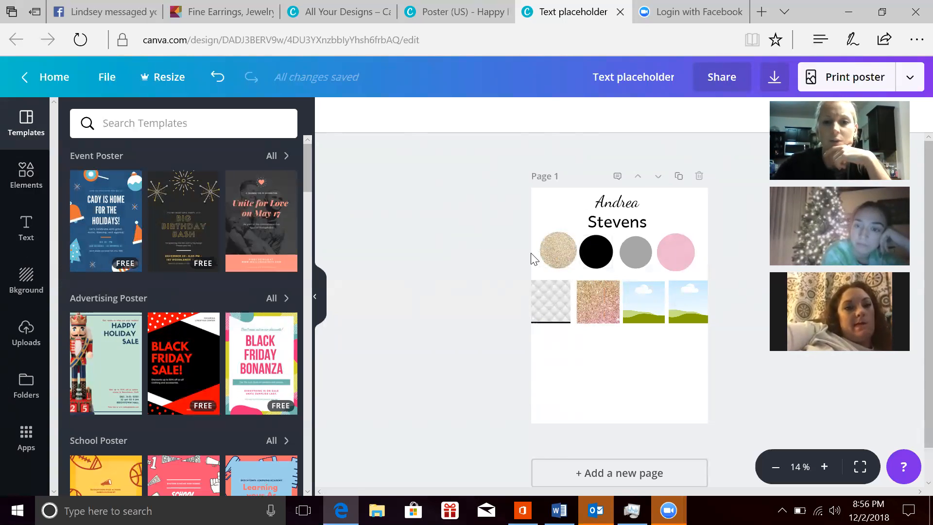
Step: Add a rounded square frame to page 1, shrink it and place it directly below the quilted pattern swatch
{"action": "left_click", "coordinate": [27, 173]}
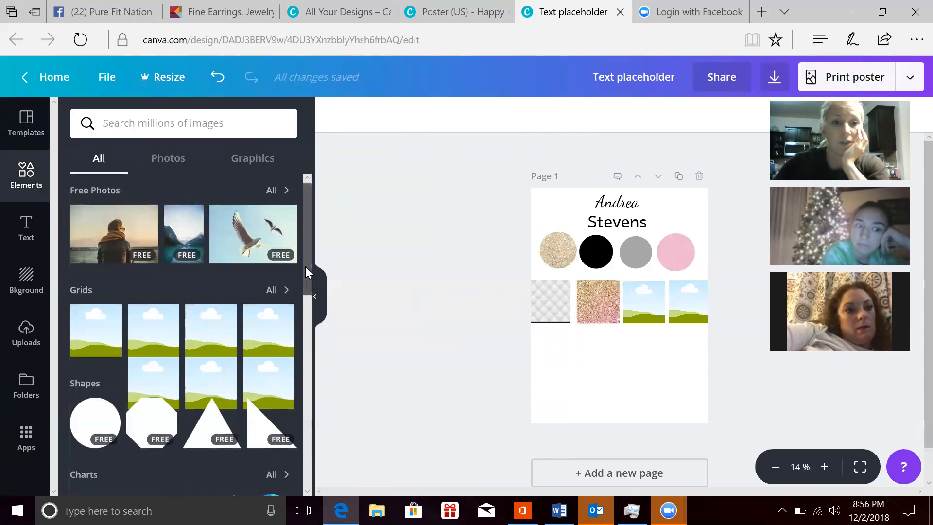
{"action": "scroll", "coordinate": [305, 300], "scroll_direction": "down", "scroll_amount": 1}
{"action": "left_click_drag", "start_coordinate": [305, 300], "coordinate": [335, 453]}
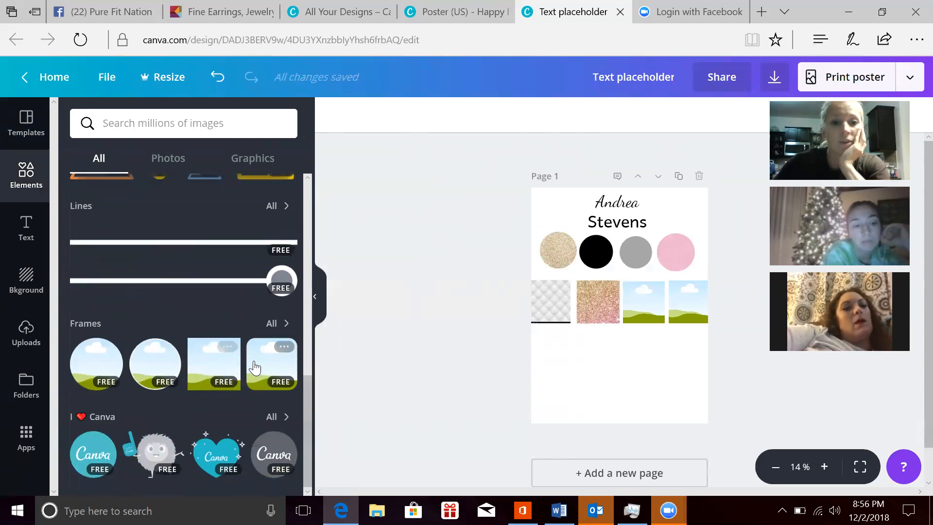
{"action": "left_click_drag", "start_coordinate": [254, 368], "coordinate": [555, 369]}
{"action": "left_click_drag", "start_coordinate": [693, 351], "coordinate": [579, 354]}
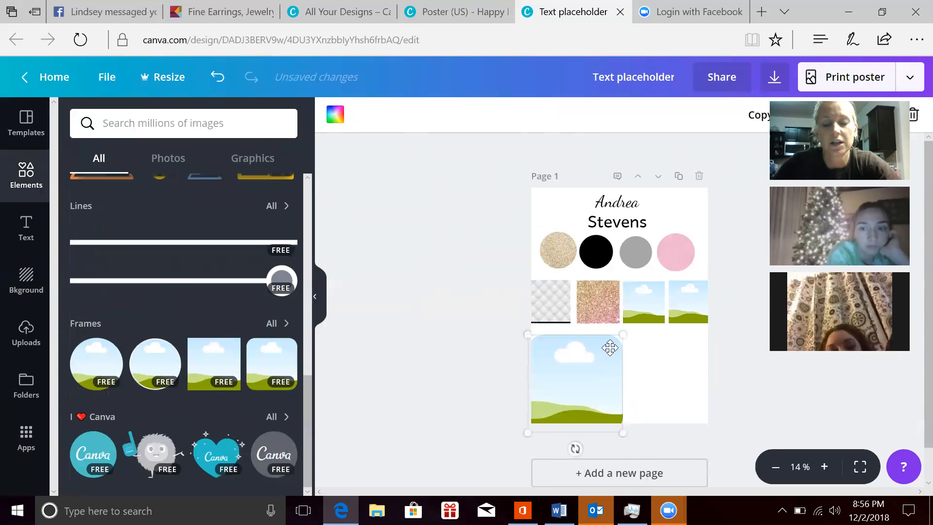
{"action": "left_click_drag", "start_coordinate": [616, 347], "coordinate": [559, 352]}
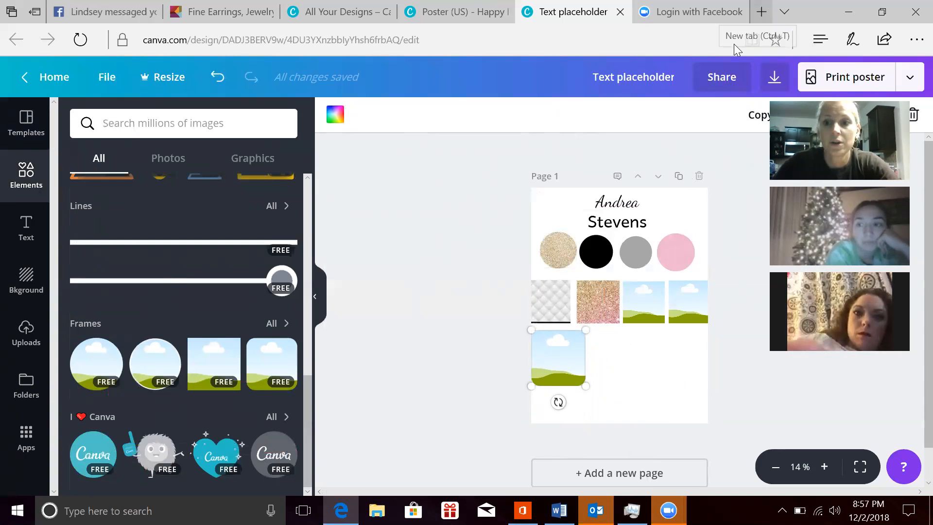
Step: Open google.com in a new browser tab and search its images for "rose gold"
{"action": "key", "text": "ctrl+t"}
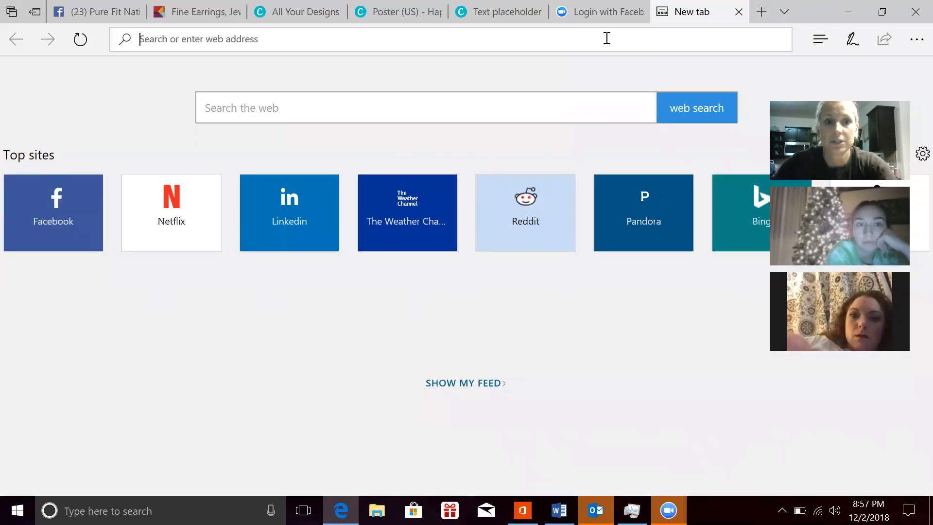
{"action": "type", "text": "google.com"}
{"action": "key", "text": "Return"}
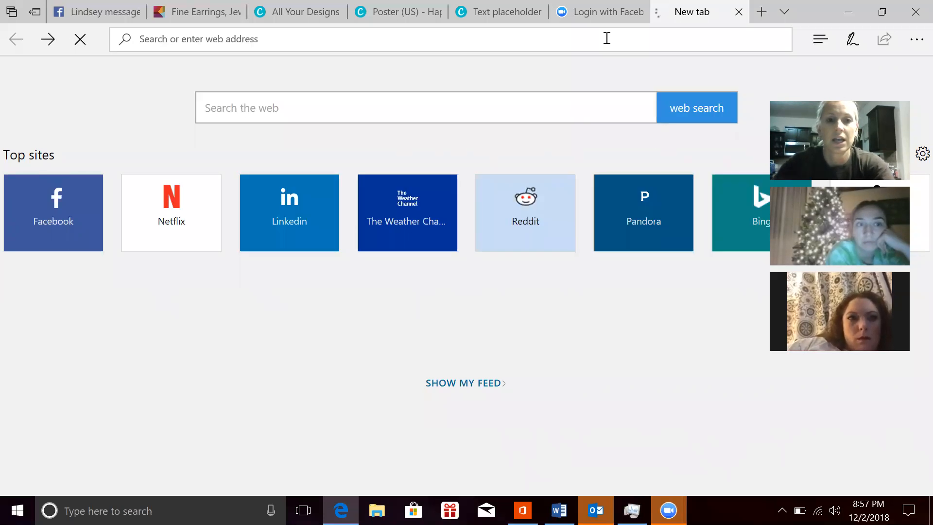
{"action": "type", "text": "rose "}
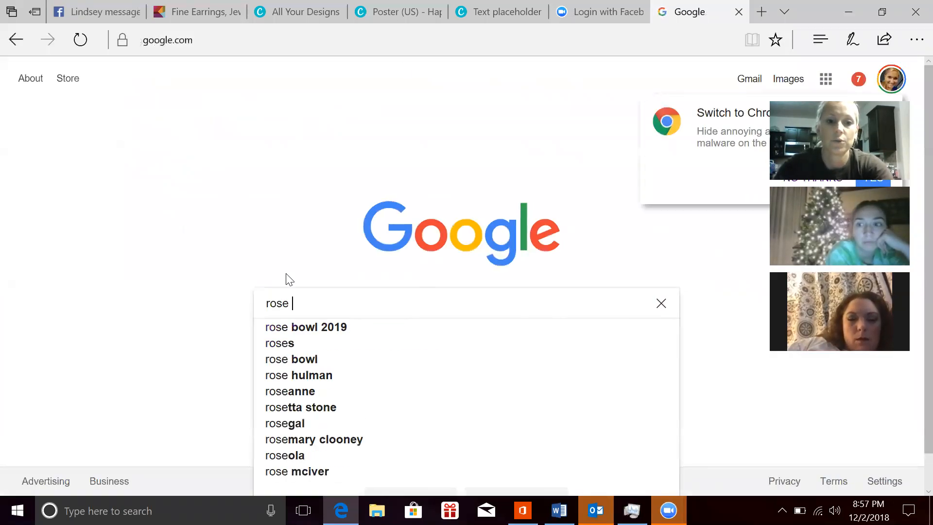
{"action": "type", "text": "gold"}
{"action": "key", "text": "Return"}
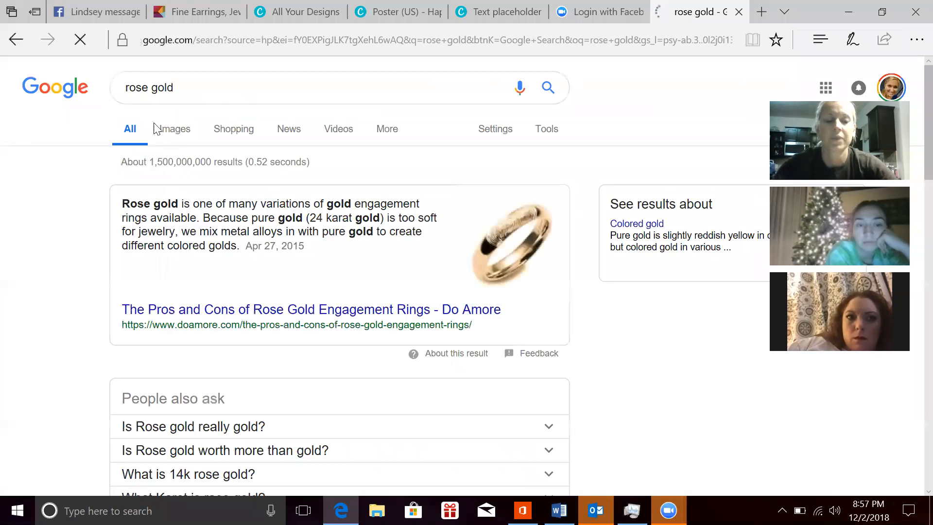
{"action": "left_click", "coordinate": [176, 131]}
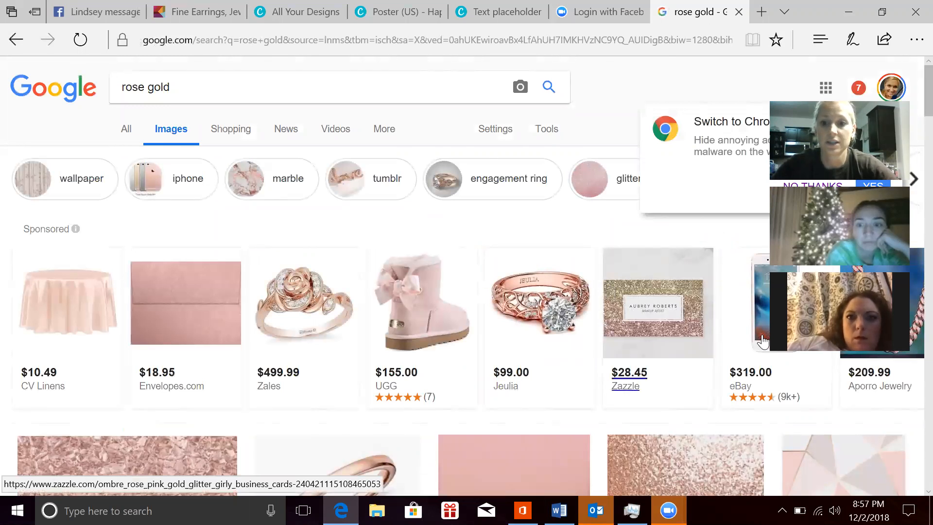
Step: Save the pink and grey geometric rose gold wallpaper image from the results to the Desktop as a JPEG
{"action": "scroll", "coordinate": [904, 389], "scroll_direction": "down", "scroll_amount": 8}
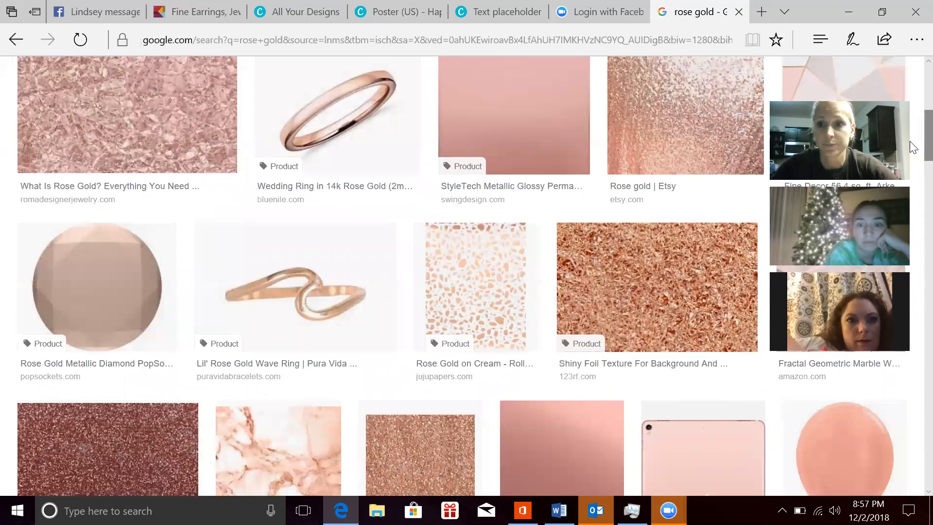
{"action": "scroll", "coordinate": [913, 102], "scroll_direction": "up", "scroll_amount": 2}
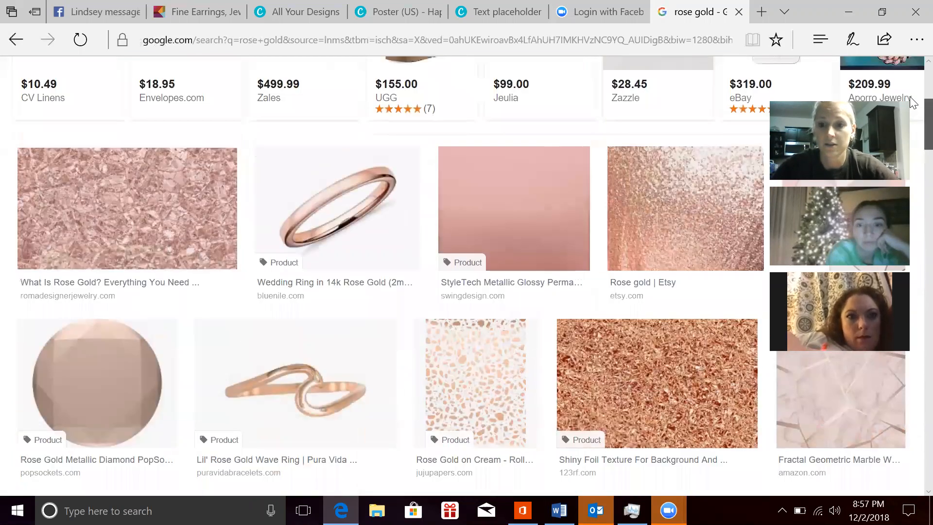
{"action": "scroll", "coordinate": [912, 97], "scroll_direction": "up", "scroll_amount": 6}
{"action": "scroll", "coordinate": [911, 68], "scroll_direction": "down", "scroll_amount": 1}
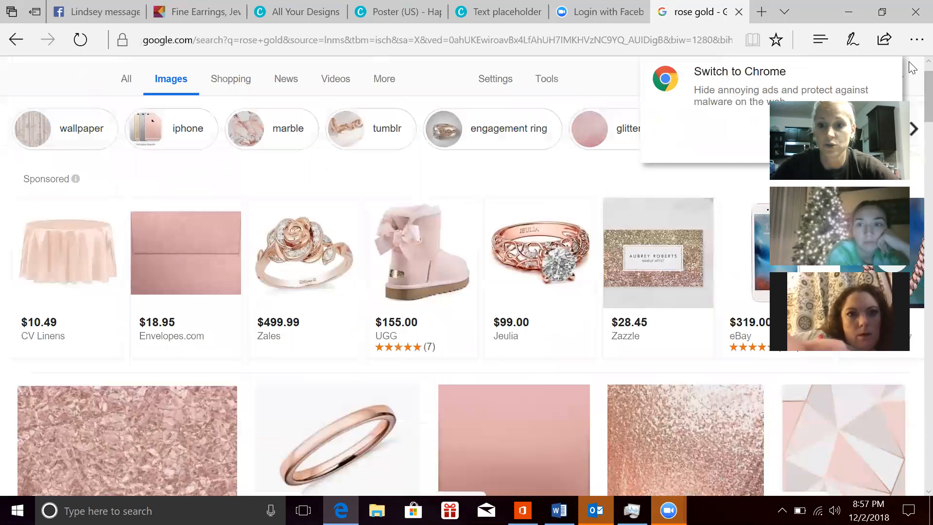
{"action": "left_click", "coordinate": [824, 424]}
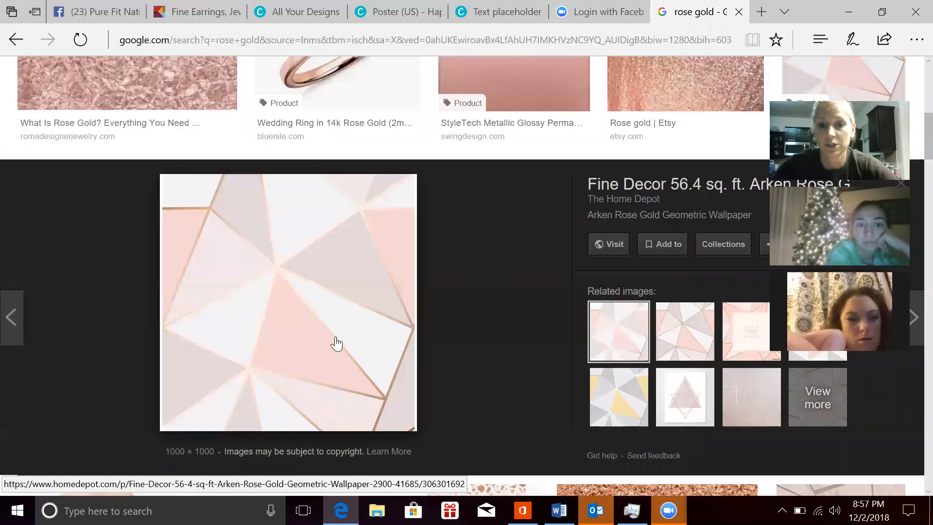
{"action": "right_click", "coordinate": [335, 337]}
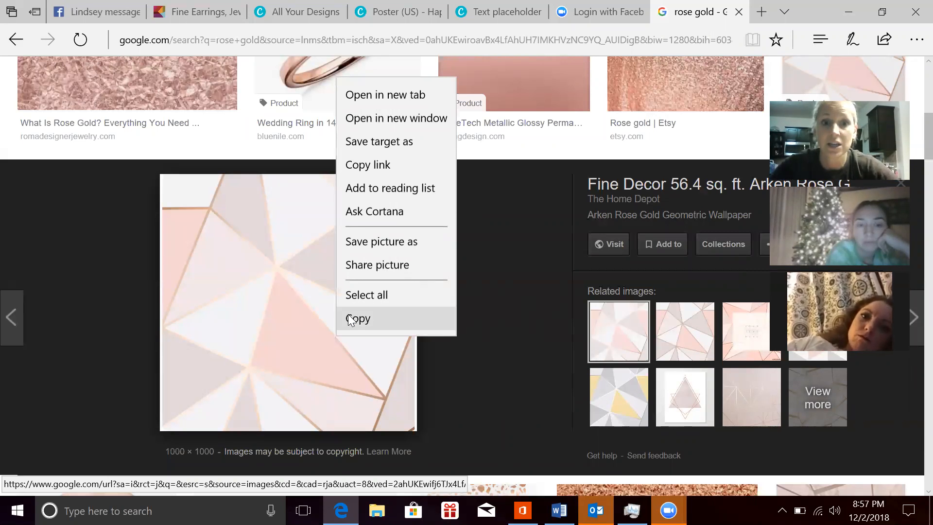
{"action": "left_click", "coordinate": [383, 242]}
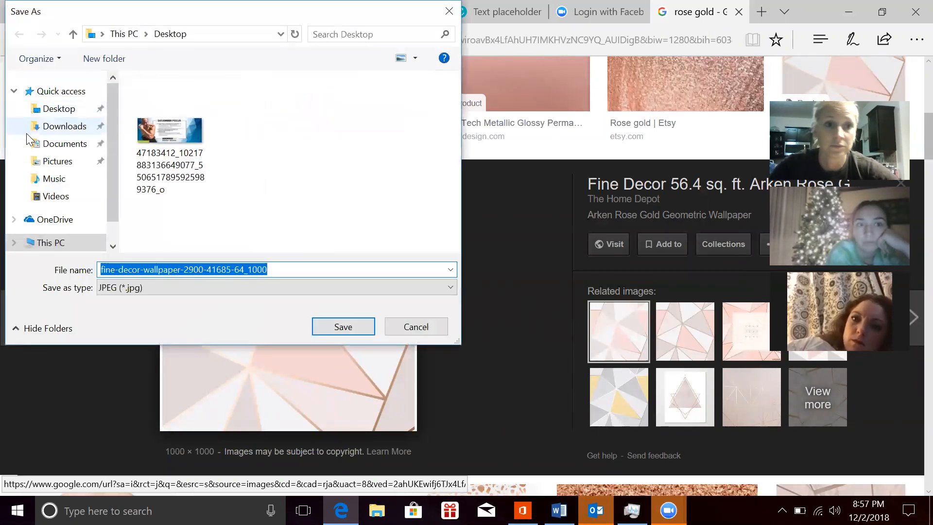
{"action": "left_click", "coordinate": [38, 110]}
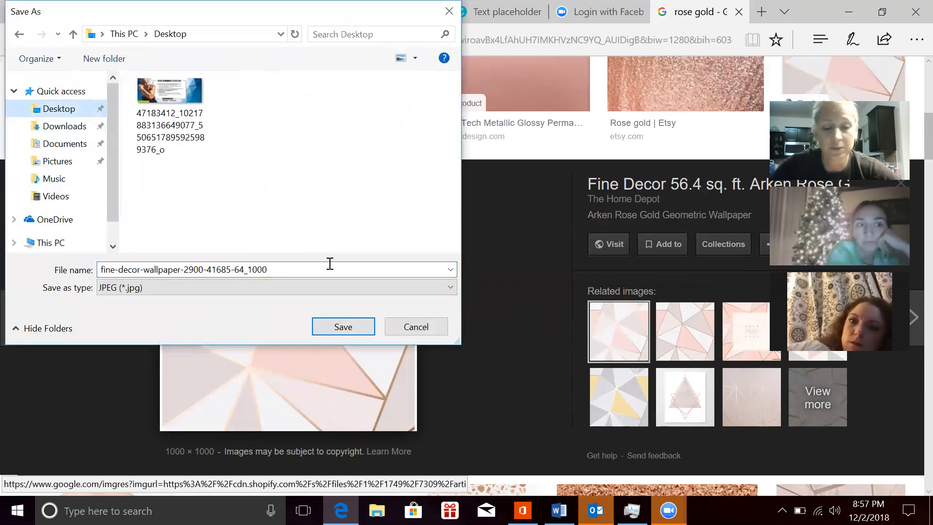
{"action": "left_click", "coordinate": [342, 326]}
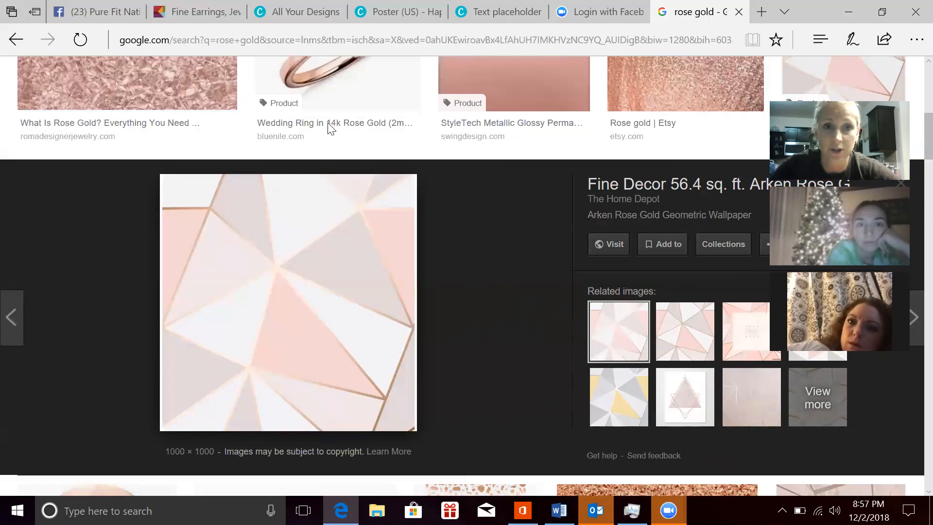
{"action": "key", "text": "ctrl+3"}
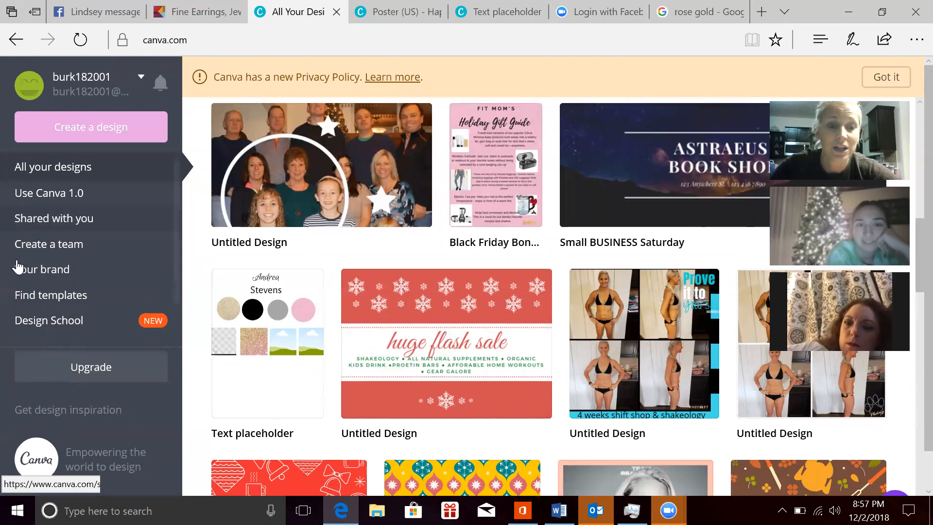
{"action": "key", "text": "ctrl+Tab"}
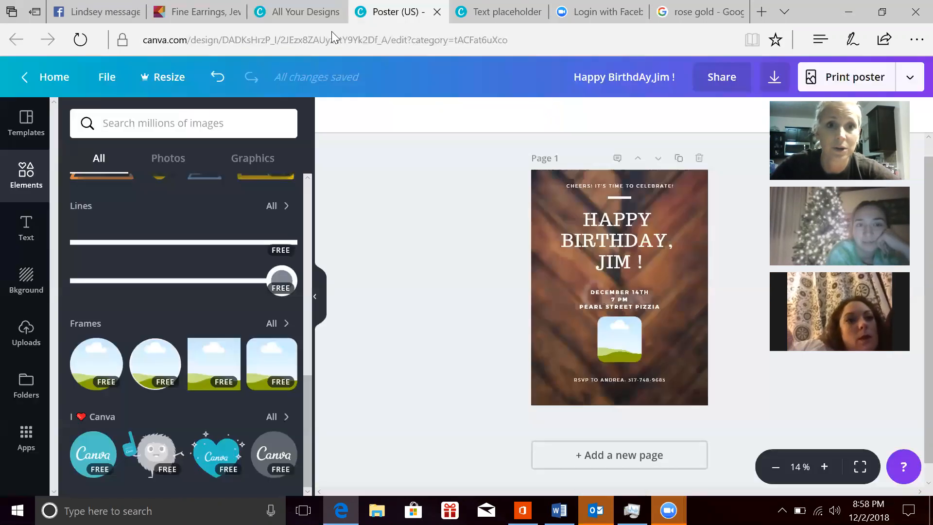
{"action": "left_click", "coordinate": [27, 335]}
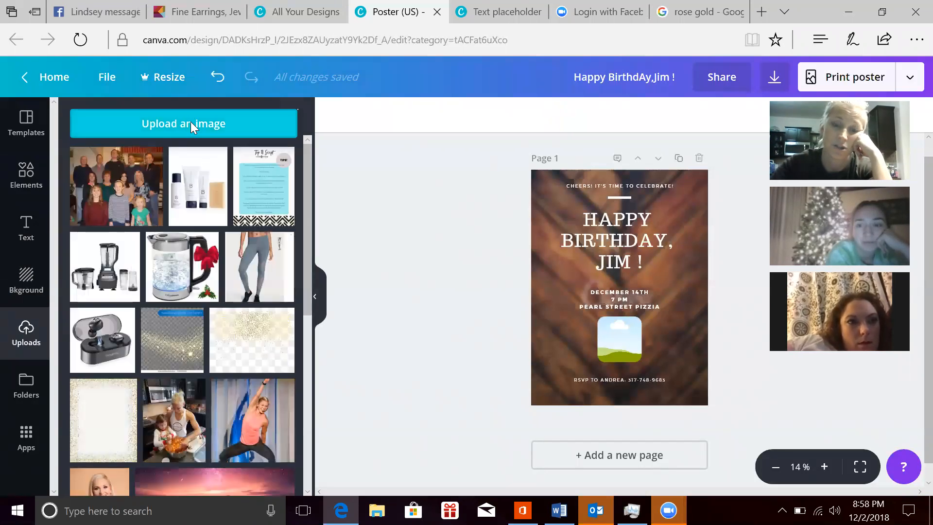
{"action": "left_click", "coordinate": [192, 127]}
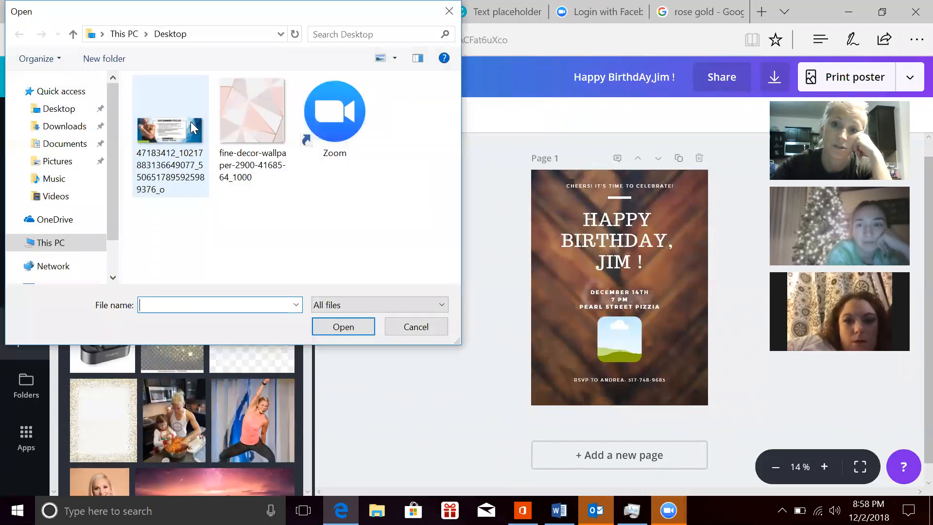
{"action": "double_click", "coordinate": [264, 141]}
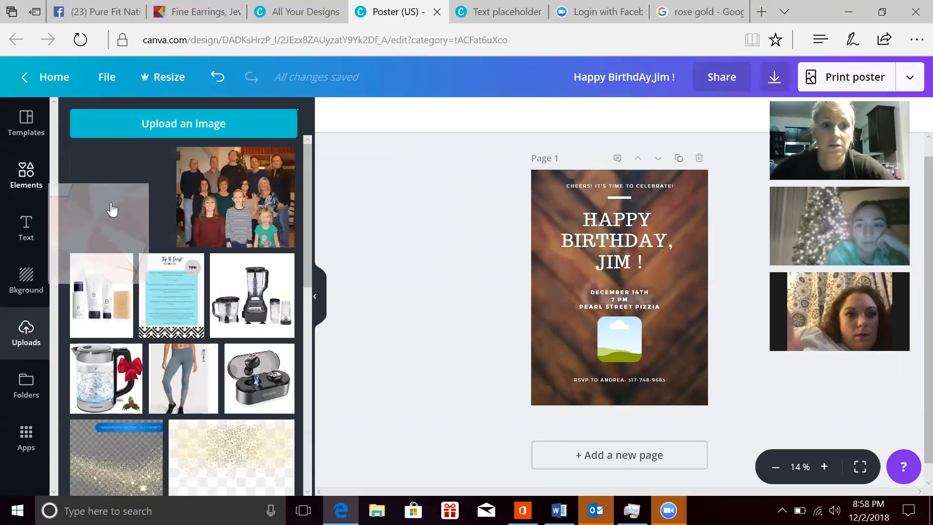
{"action": "left_click_drag", "start_coordinate": [516, 242], "coordinate": [619, 348]}
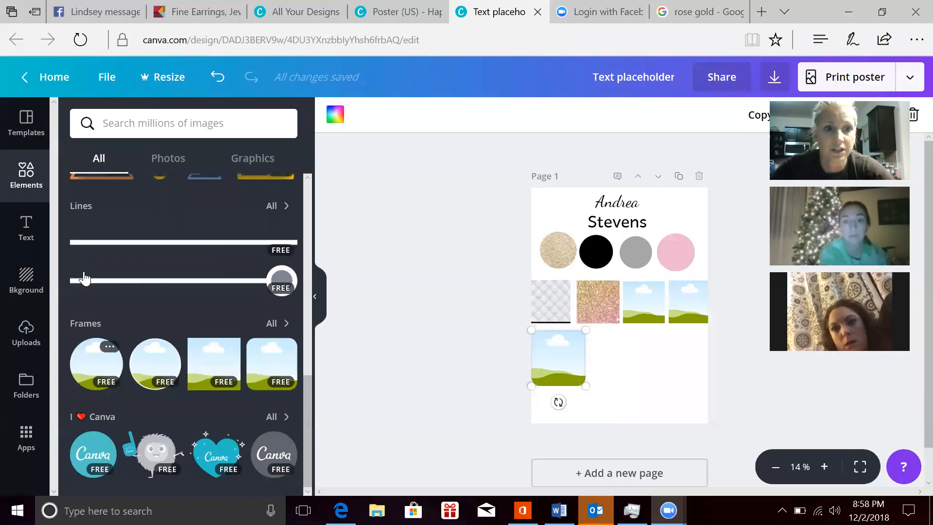
Step: In the Text placeholder design, fill the third square frame with the geometric wallpaper and the rounded frame with the purple yoga sunset photo
{"action": "left_click", "coordinate": [25, 345]}
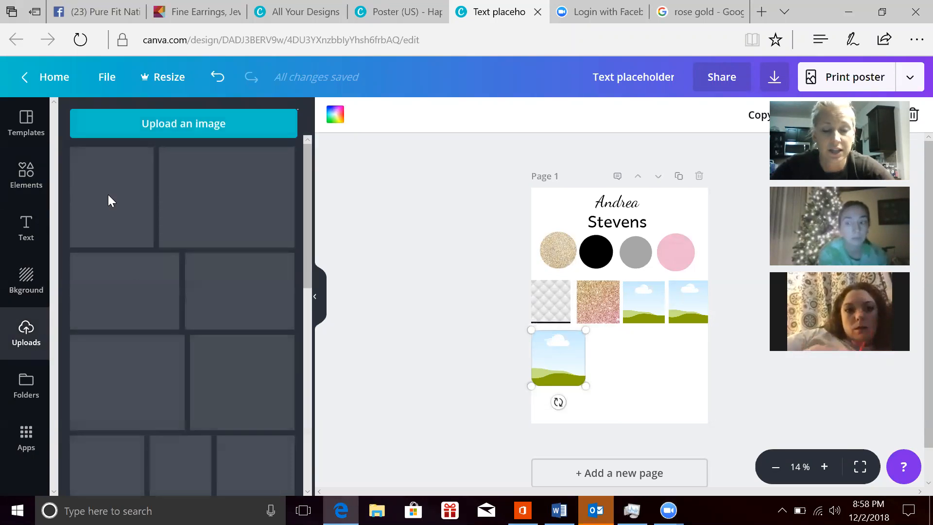
{"action": "left_click_drag", "start_coordinate": [114, 198], "coordinate": [643, 313]}
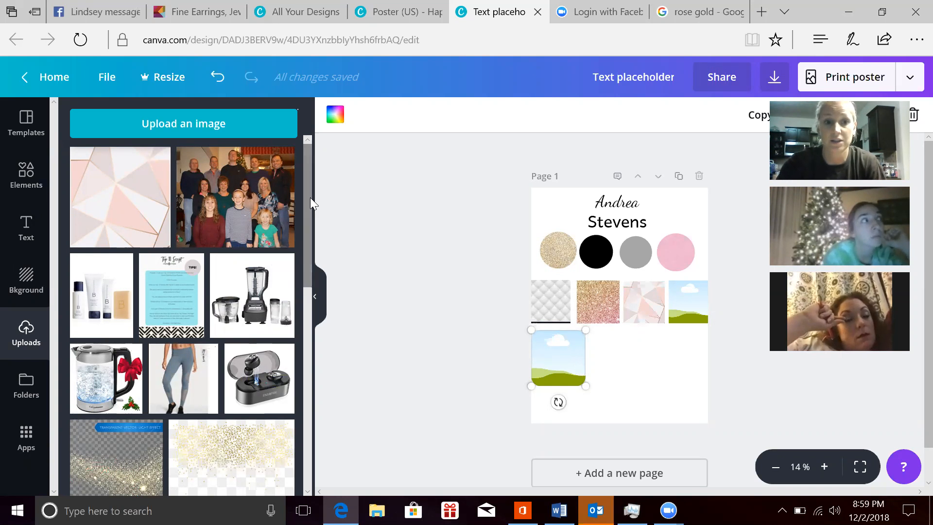
{"action": "left_click_drag", "start_coordinate": [310, 198], "coordinate": [337, 315]}
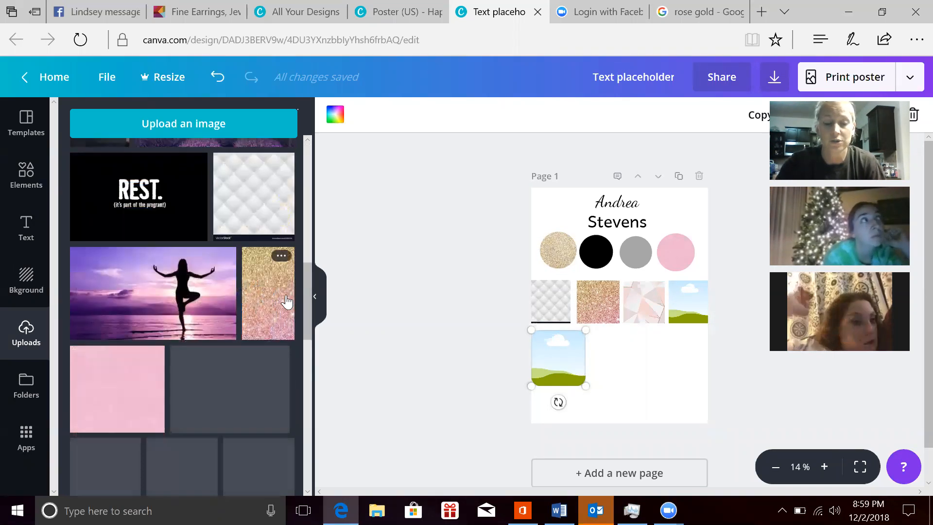
{"action": "left_click", "coordinate": [172, 305]}
{"action": "left_click_drag", "start_coordinate": [581, 343], "coordinate": [547, 368]}
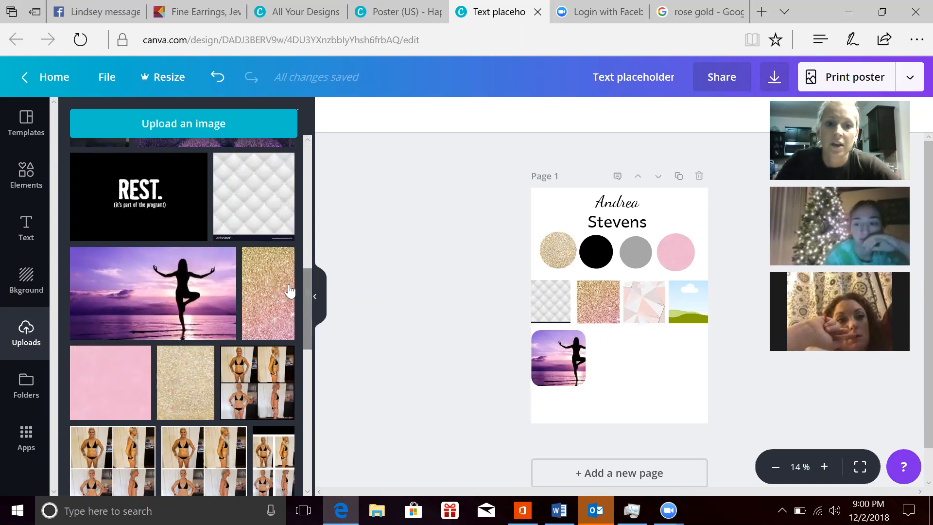
Step: Fill the fourth square frame with the purple yoga sunset photo and shift the picture to the right inside the frame
{"action": "left_click_drag", "start_coordinate": [116, 300], "coordinate": [719, 304]}
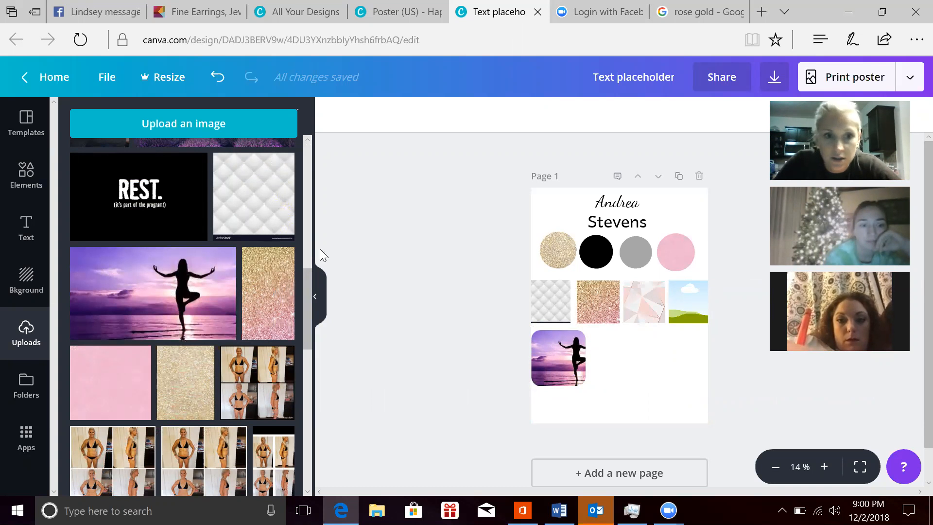
{"action": "left_click_drag", "start_coordinate": [429, 316], "coordinate": [694, 308]}
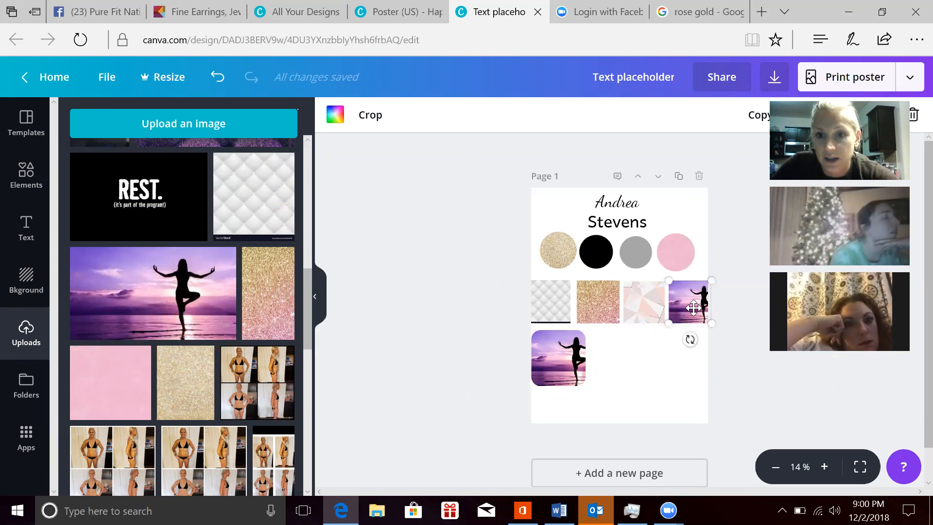
{"action": "double_click", "coordinate": [693, 308]}
{"action": "left_click_drag", "start_coordinate": [694, 308], "coordinate": [720, 303]}
{"action": "left_click", "coordinate": [729, 363]}
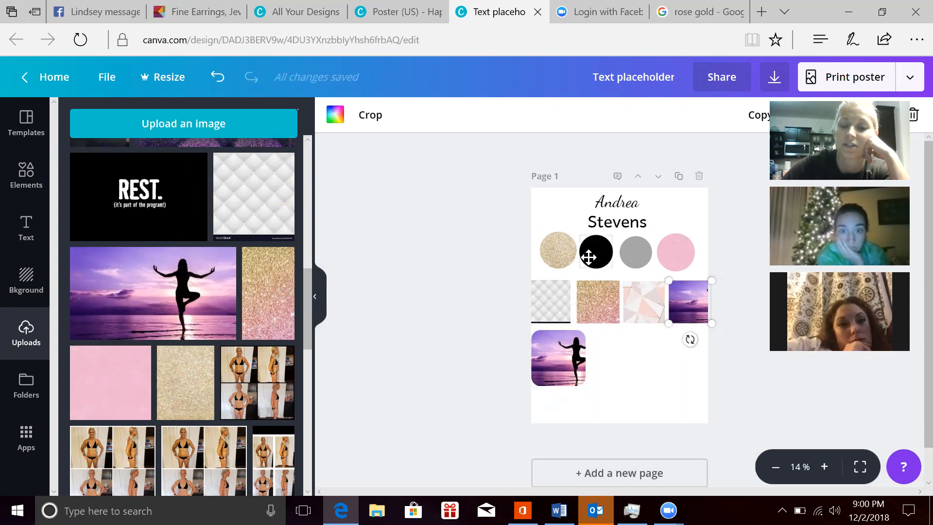
{"action": "left_click_drag", "start_coordinate": [306, 296], "coordinate": [305, 427]}
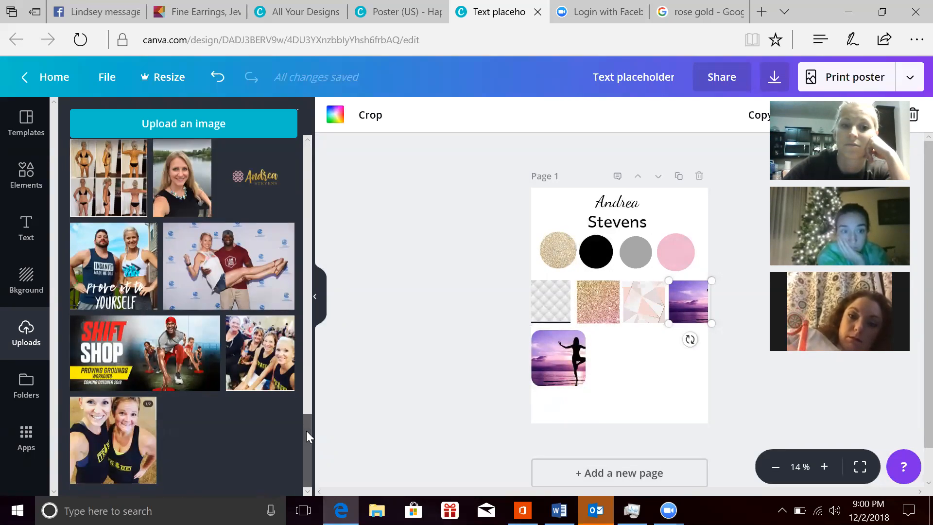
{"action": "scroll", "coordinate": [306, 402], "scroll_direction": "up", "scroll_amount": 3}
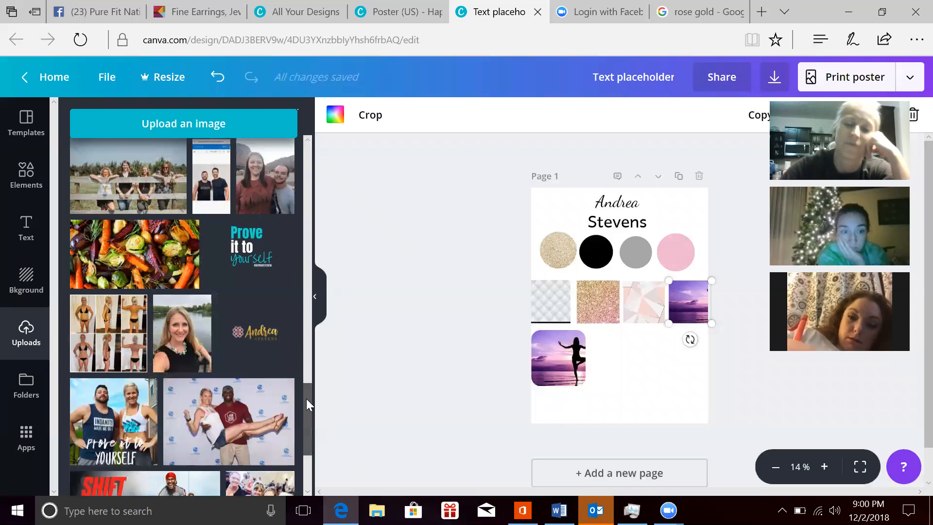
{"action": "left_click_drag", "start_coordinate": [306, 399], "coordinate": [326, 135]}
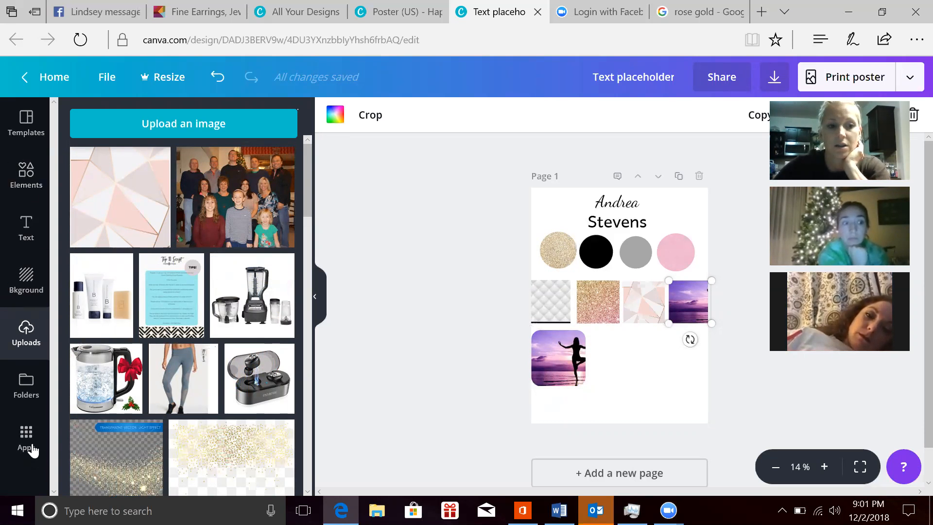
Step: Replace the content of page 1 with the yellow "Shed weight, gain muscle" Motivational Poster template
{"action": "left_click", "coordinate": [29, 129]}
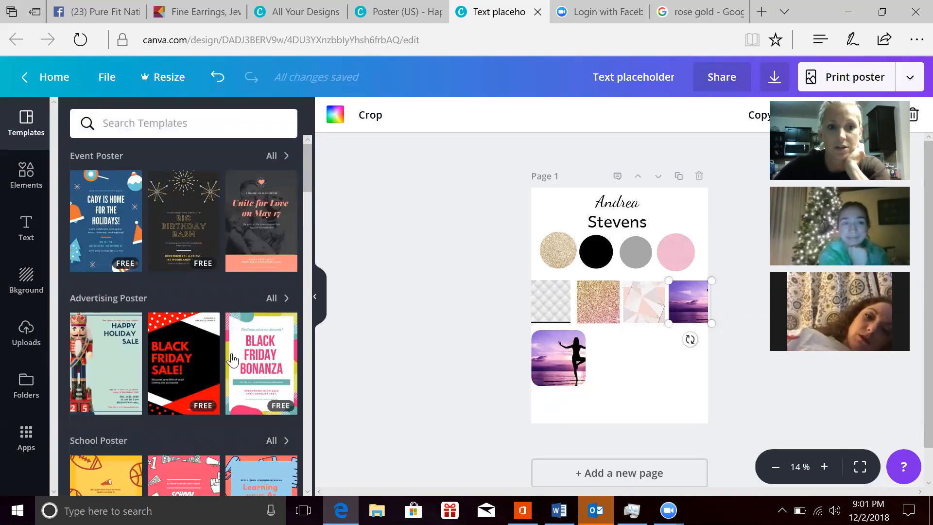
{"action": "scroll", "coordinate": [308, 316], "scroll_direction": "down", "scroll_amount": 10}
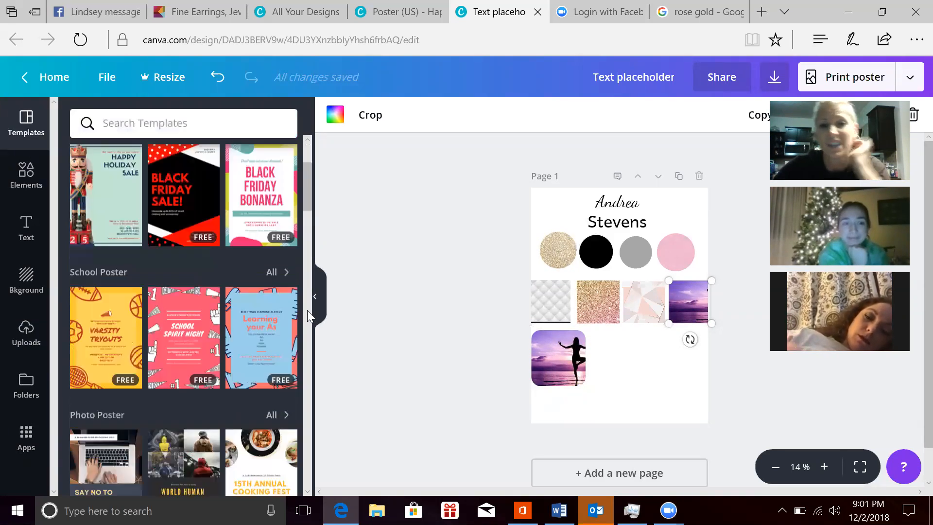
{"action": "scroll", "coordinate": [308, 316], "scroll_direction": "down", "scroll_amount": 3}
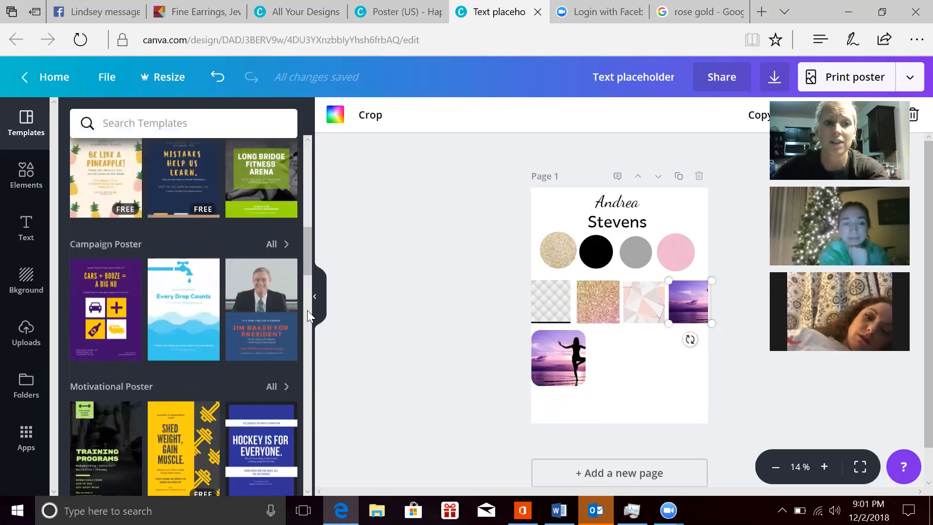
{"action": "left_click", "coordinate": [105, 173]}
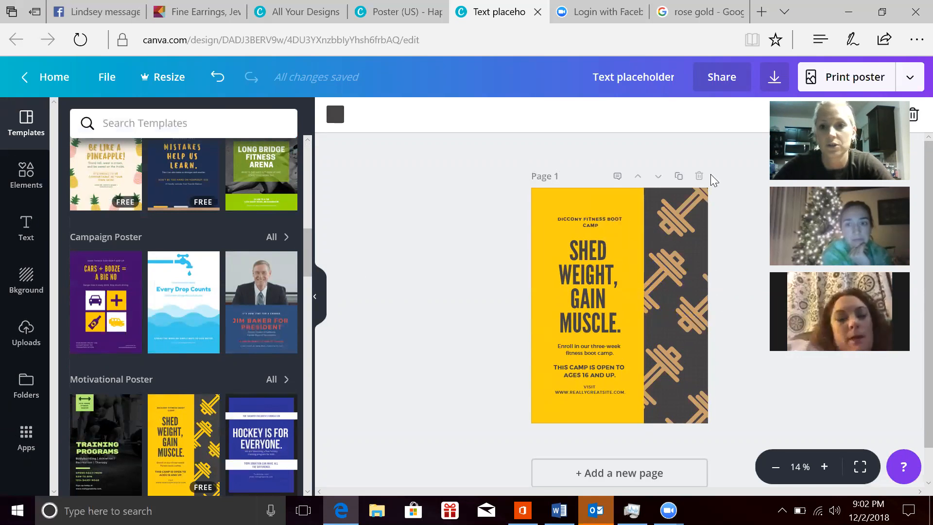
Step: Download the Text placeholder design as a PNG
{"action": "left_click", "coordinate": [773, 75]}
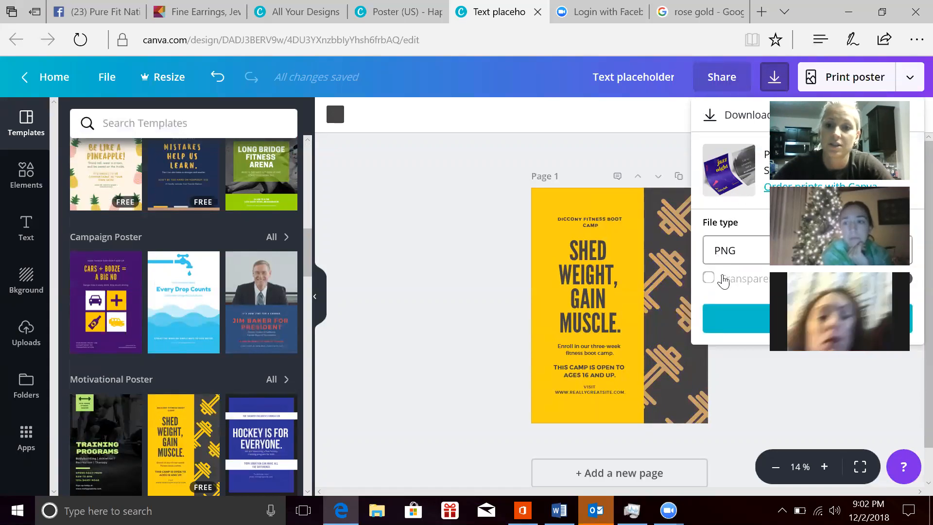
{"action": "left_click", "coordinate": [727, 311]}
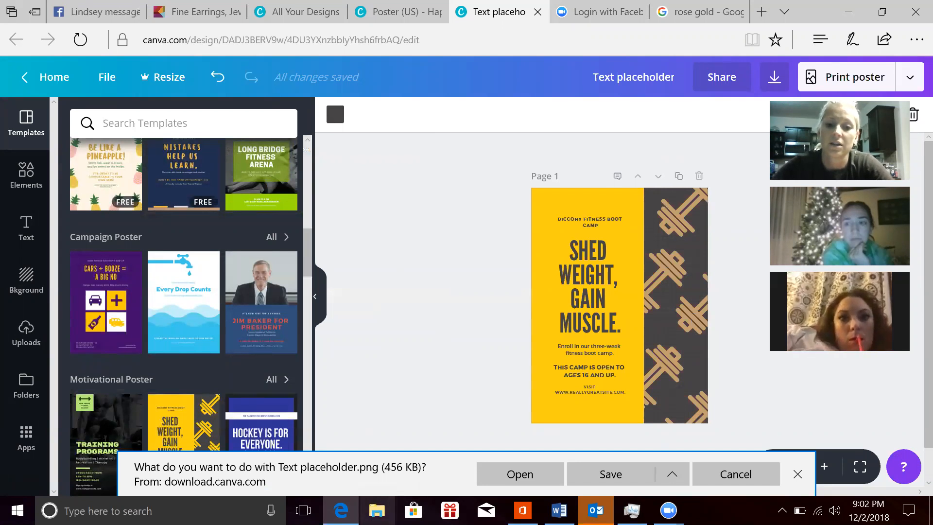
Step: In File Explorer, look through the Downloads, Desktop, Documents, Pictures and This PC folders as places where a downloaded design could be saved
{"action": "double_click", "coordinate": [377, 511]}
{"action": "left_click", "coordinate": [377, 511]}
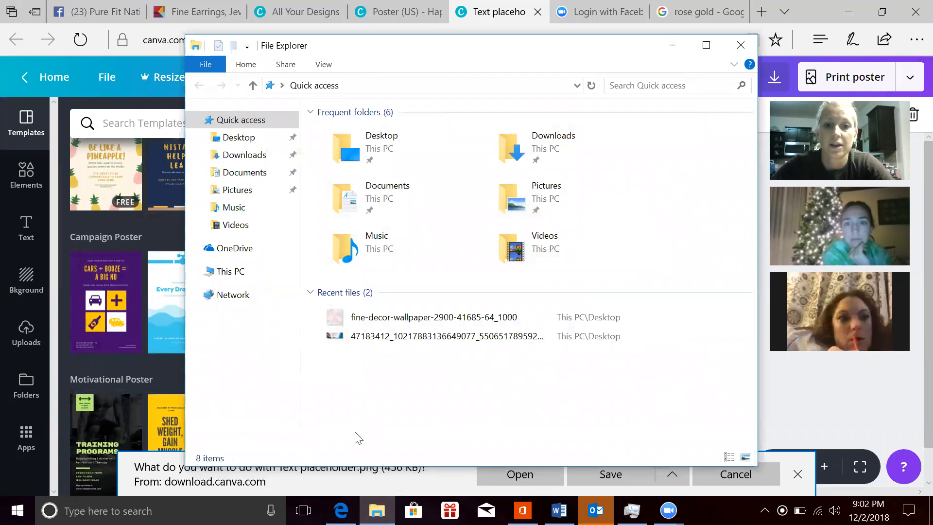
{"action": "left_click", "coordinate": [226, 160]}
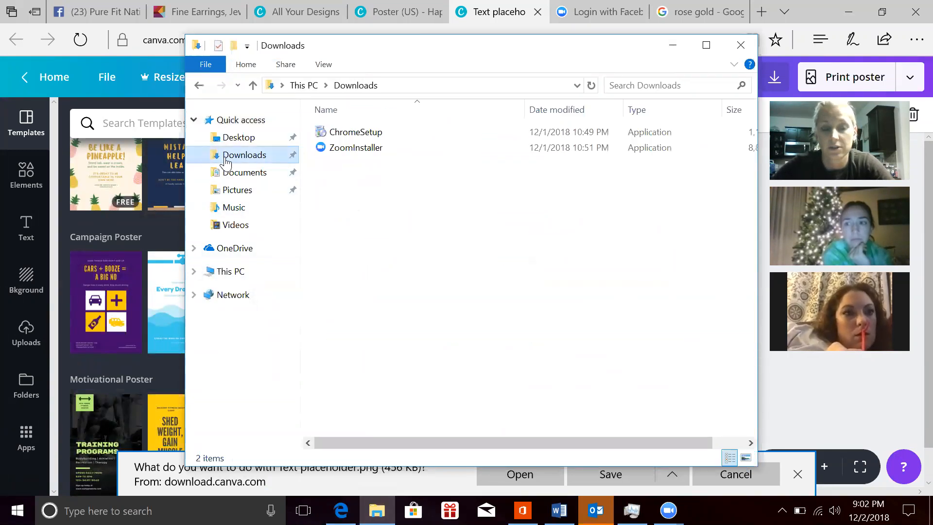
{"action": "left_click", "coordinate": [243, 191]}
{"action": "left_click", "coordinate": [246, 138]}
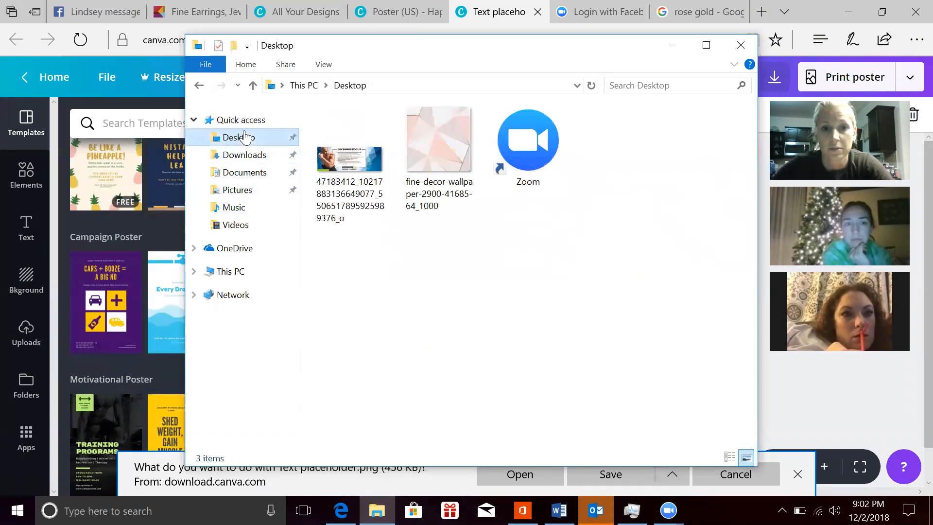
{"action": "left_click", "coordinate": [245, 156]}
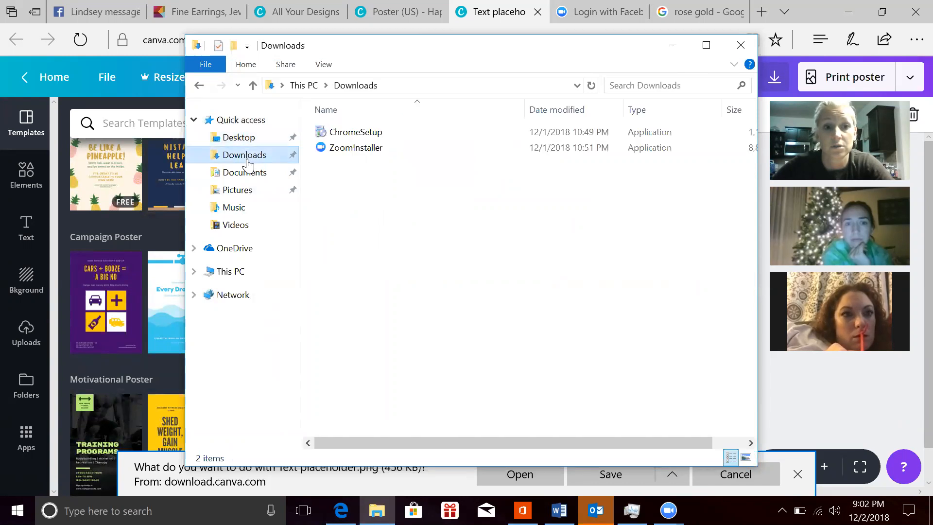
{"action": "left_click", "coordinate": [250, 175]}
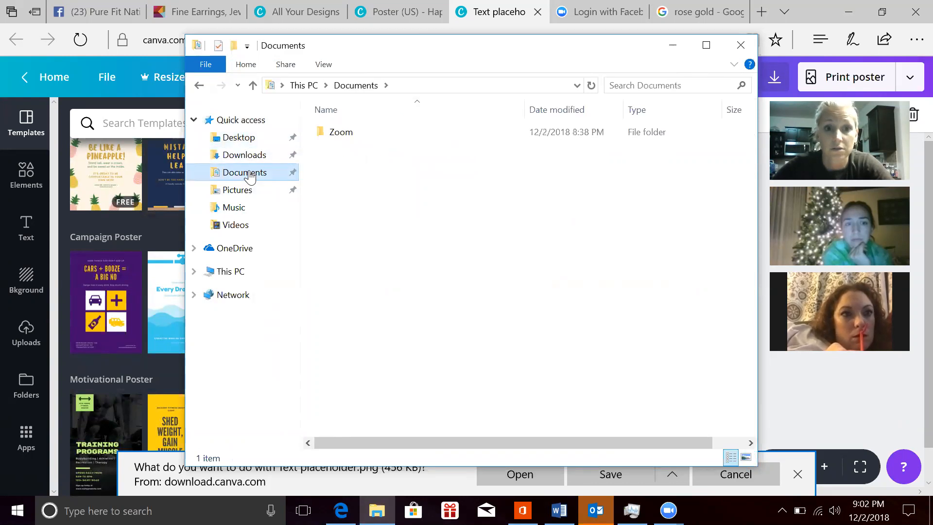
{"action": "left_click", "coordinate": [248, 192]}
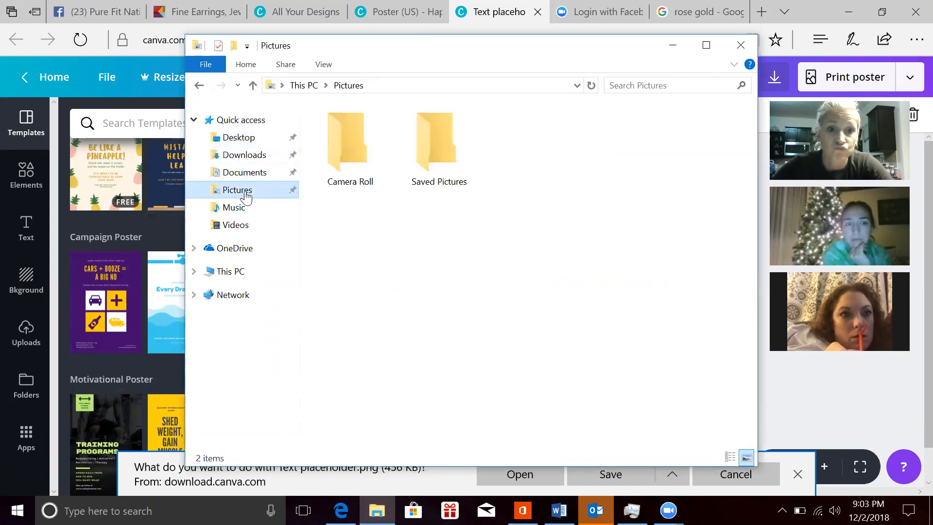
{"action": "left_click", "coordinate": [241, 280]}
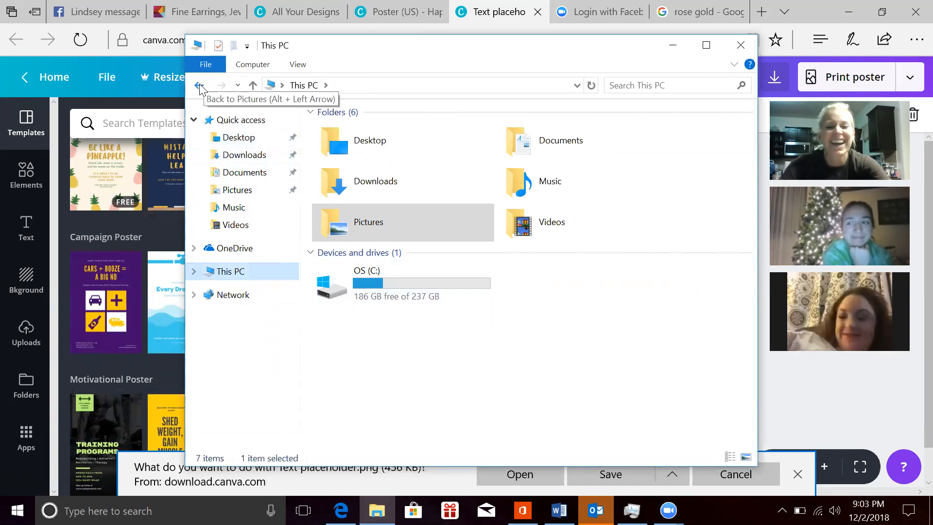
{"action": "left_click", "coordinate": [543, 143]}
{"action": "double_click", "coordinate": [544, 143]}
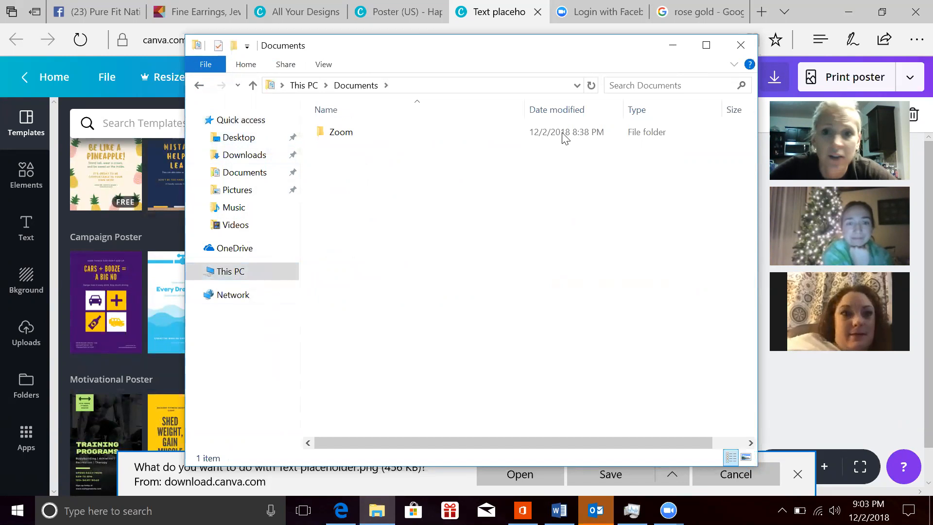
{"action": "left_click", "coordinate": [741, 45]}
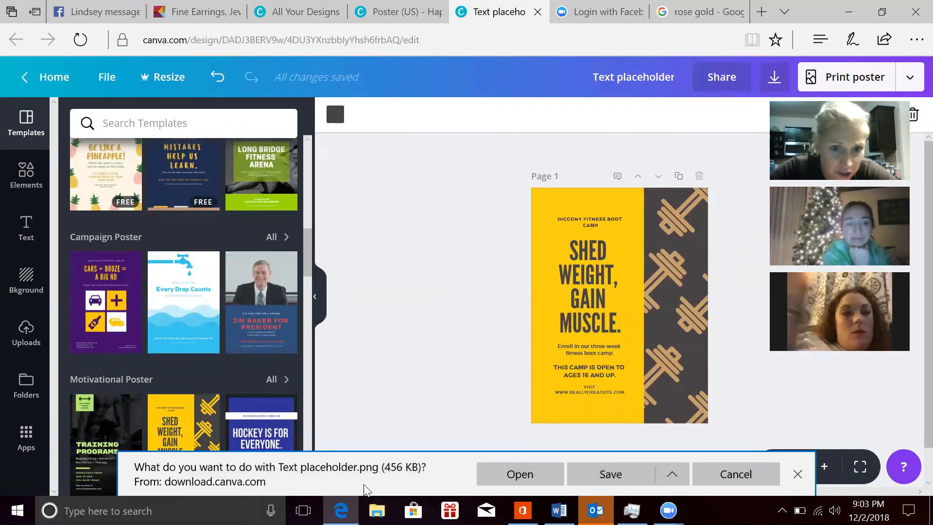
Step: Open the downloaded Text placeholder.png in Photos to view it and close the viewer again
{"action": "left_click", "coordinate": [525, 474]}
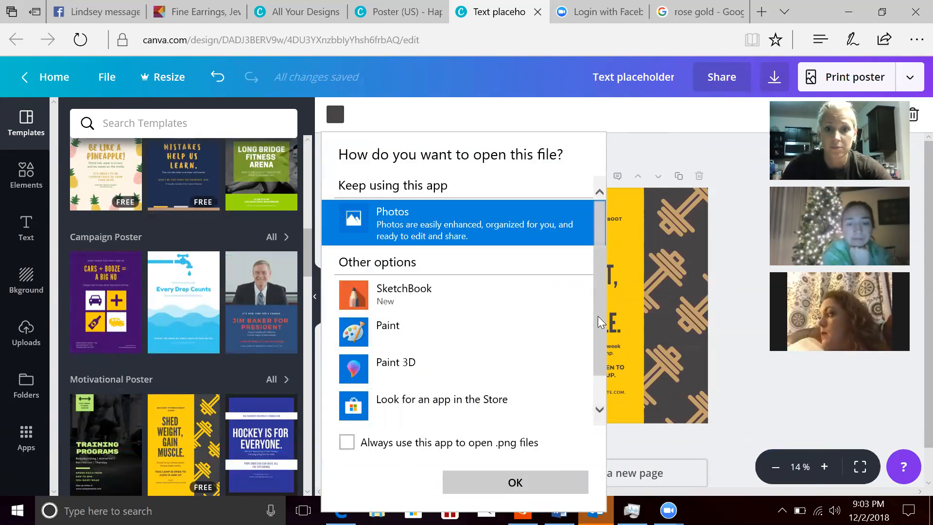
{"action": "scroll", "coordinate": [601, 322], "scroll_direction": "down", "scroll_amount": 2}
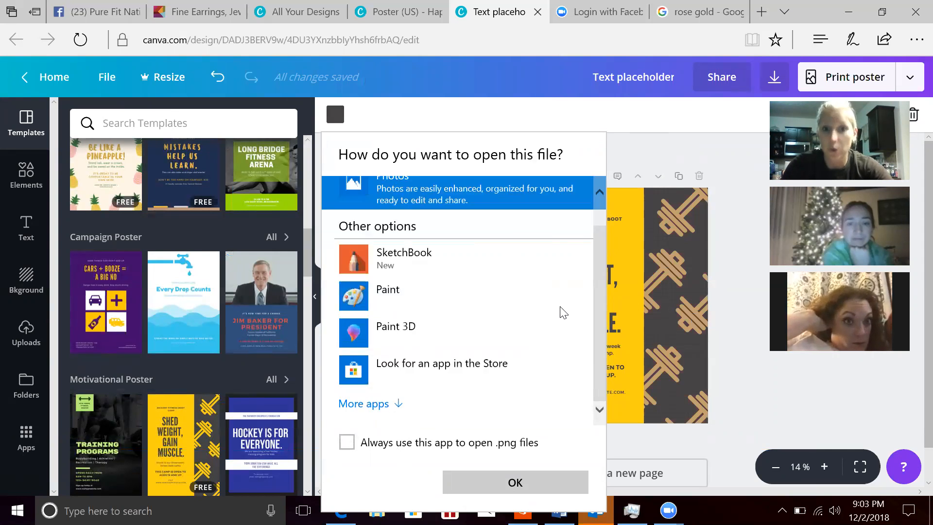
{"action": "left_click", "coordinate": [502, 483]}
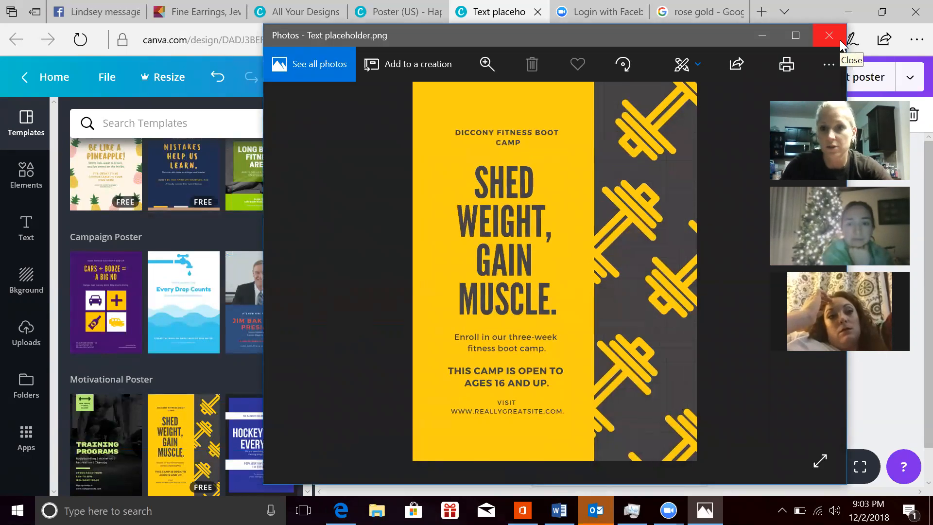
{"action": "left_click", "coordinate": [840, 41]}
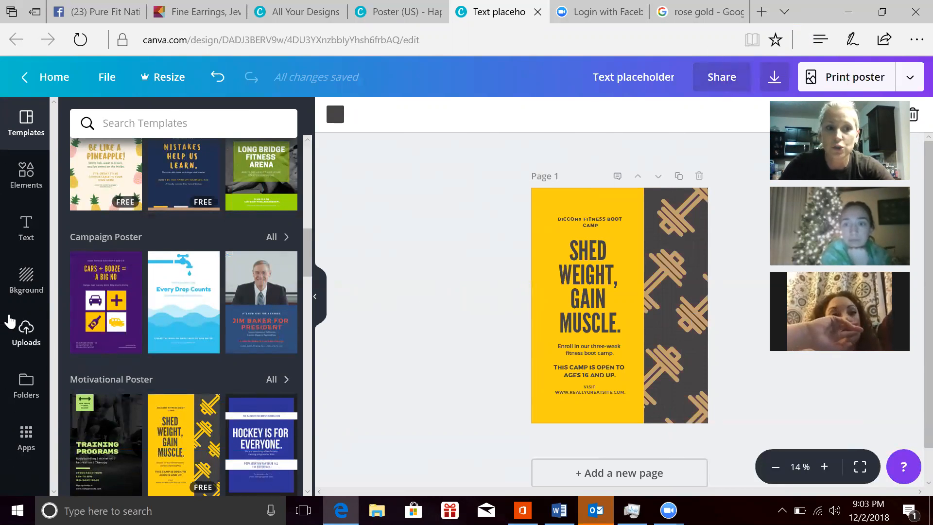
Step: Find the gold script name logo with the pink emblem among the uploaded images and add it to page 1 of the poster
{"action": "left_click", "coordinate": [26, 346]}
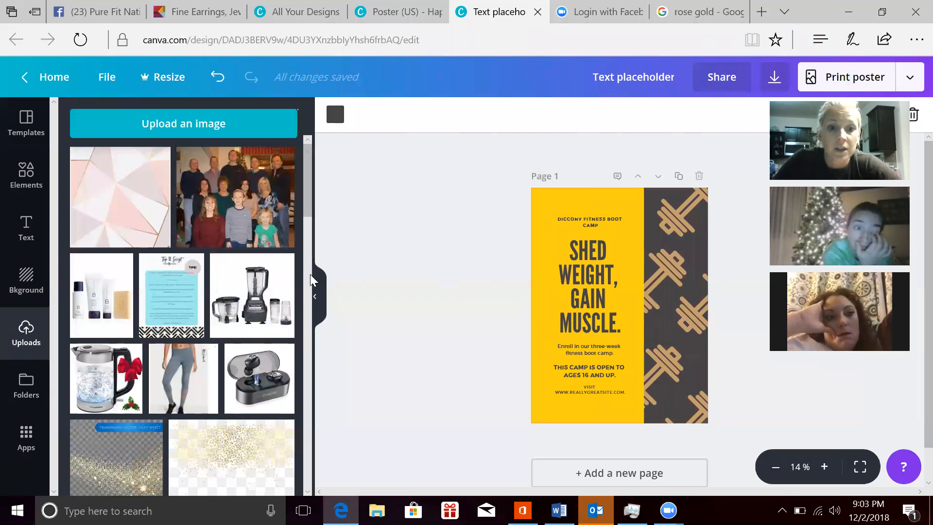
{"action": "scroll", "coordinate": [312, 281], "scroll_direction": "down", "scroll_amount": 5}
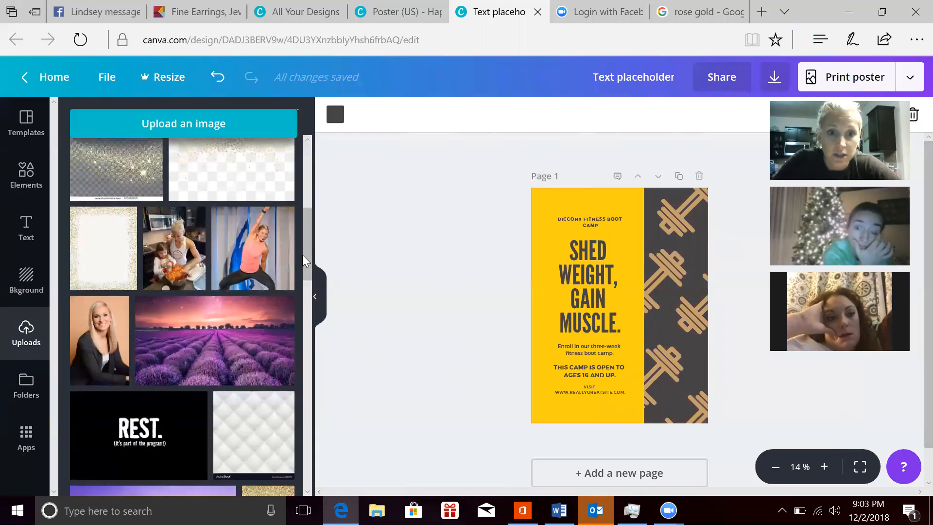
{"action": "left_click_drag", "start_coordinate": [304, 261], "coordinate": [314, 443]}
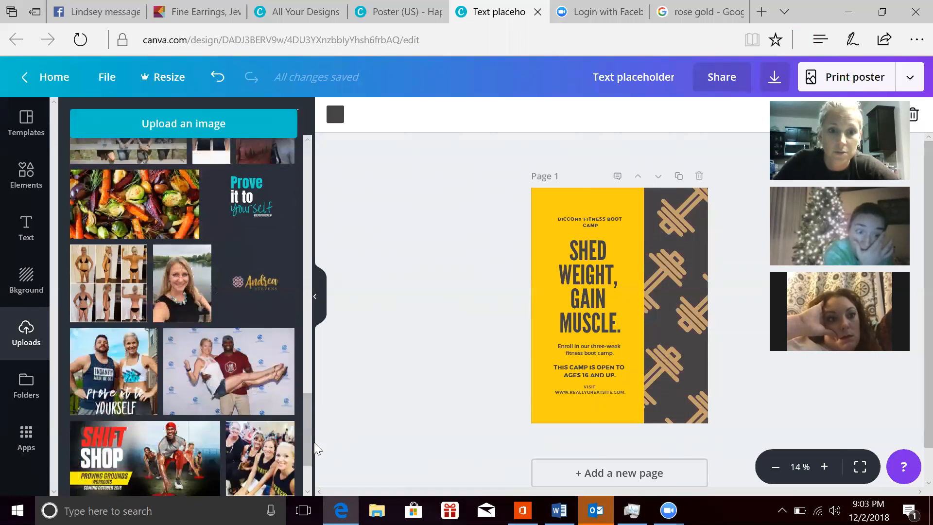
{"action": "left_click", "coordinate": [252, 279]}
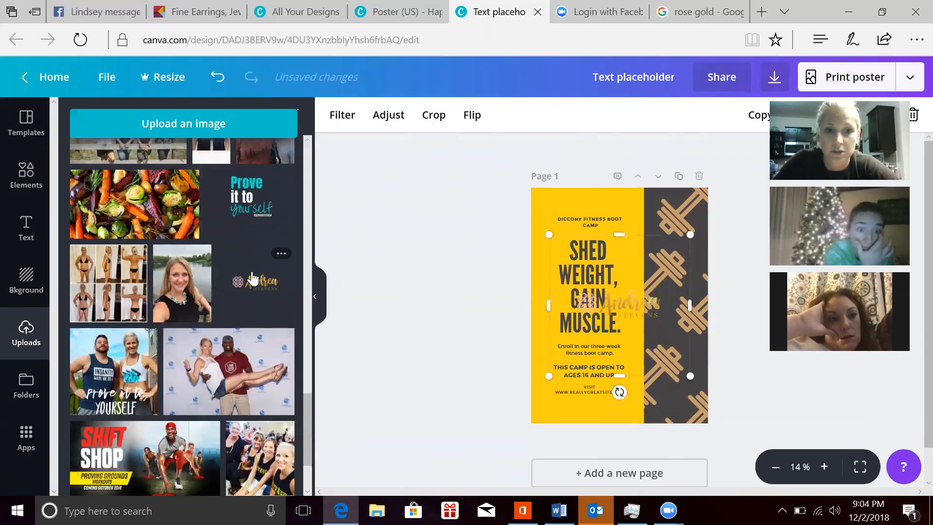
{"action": "left_click", "coordinate": [667, 209]}
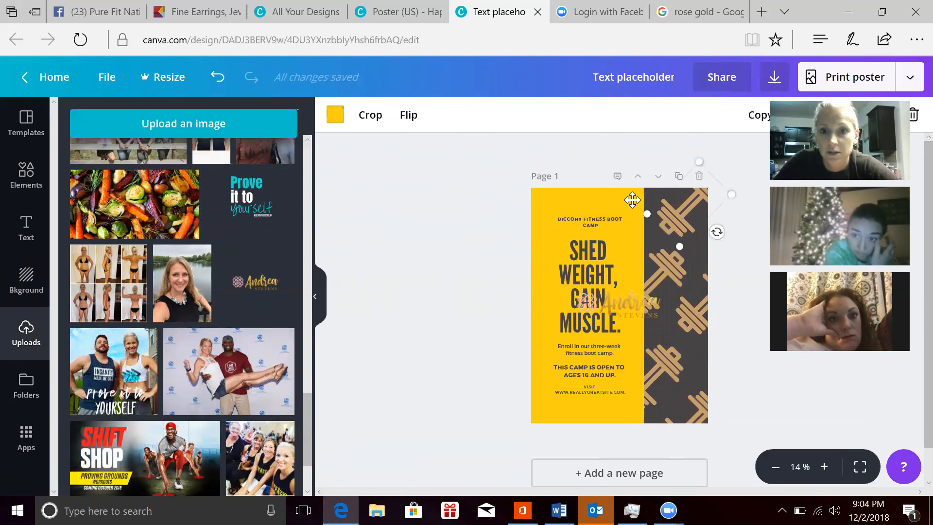
{"action": "left_click", "coordinate": [594, 201]}
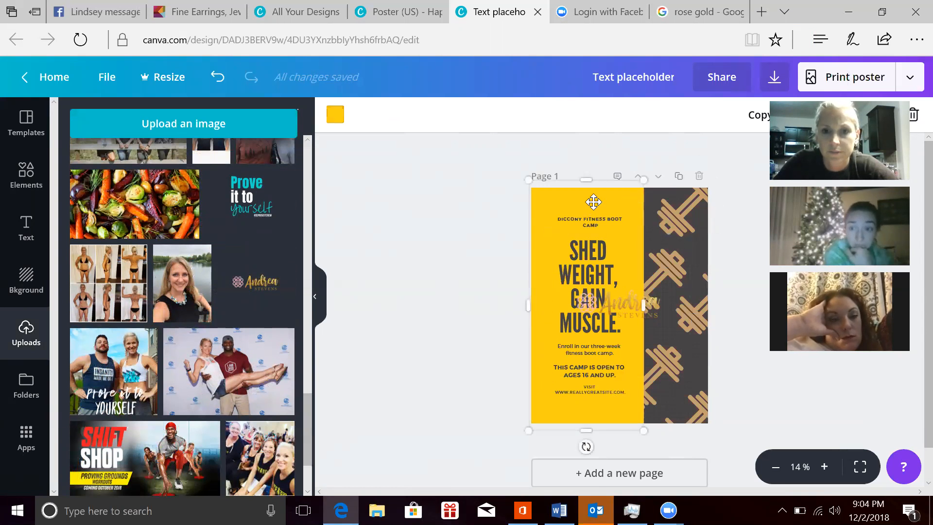
Step: Add a second page to the design and place the gold script name logo in its centre
{"action": "left_click", "coordinate": [592, 478]}
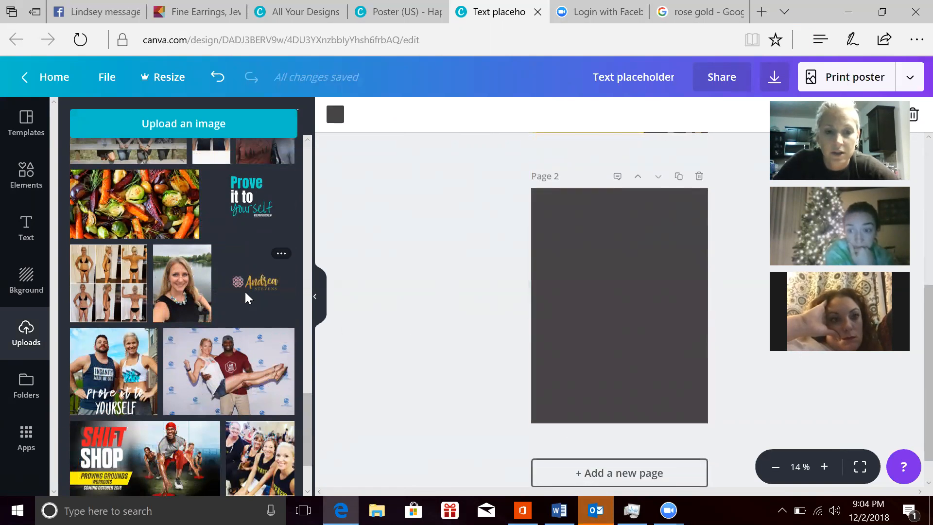
{"action": "left_click", "coordinate": [246, 298]}
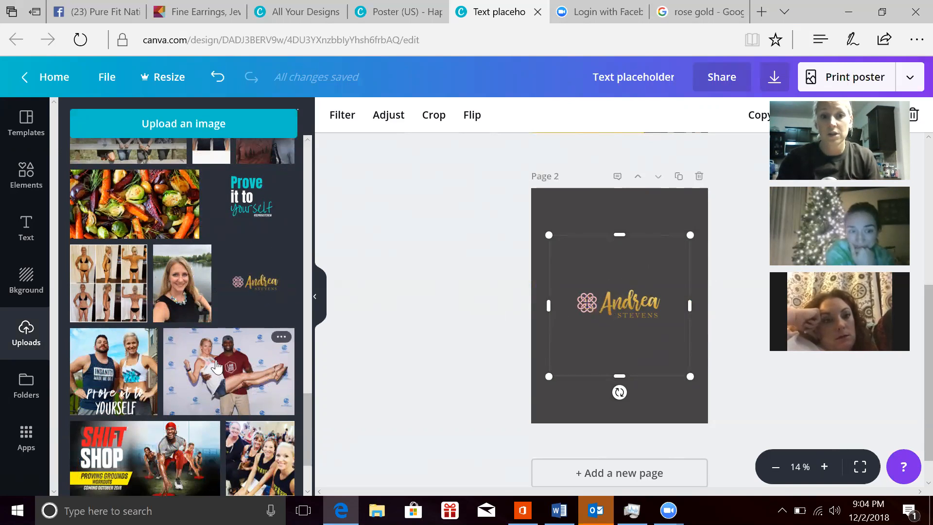
Step: Put the uploaded photo of the man carrying a woman on page 2 and enlarge it to the full page width
{"action": "left_click_drag", "start_coordinate": [217, 368], "coordinate": [491, 281]}
{"action": "left_click_drag", "start_coordinate": [556, 249], "coordinate": [602, 235]}
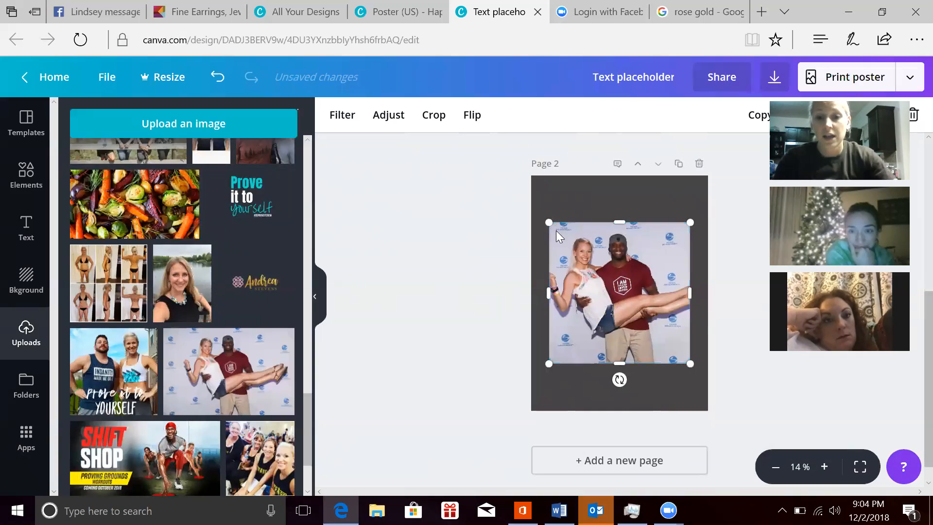
{"action": "left_click_drag", "start_coordinate": [549, 221], "coordinate": [529, 166]}
{"action": "left_click_drag", "start_coordinate": [690, 364], "coordinate": [728, 374]}
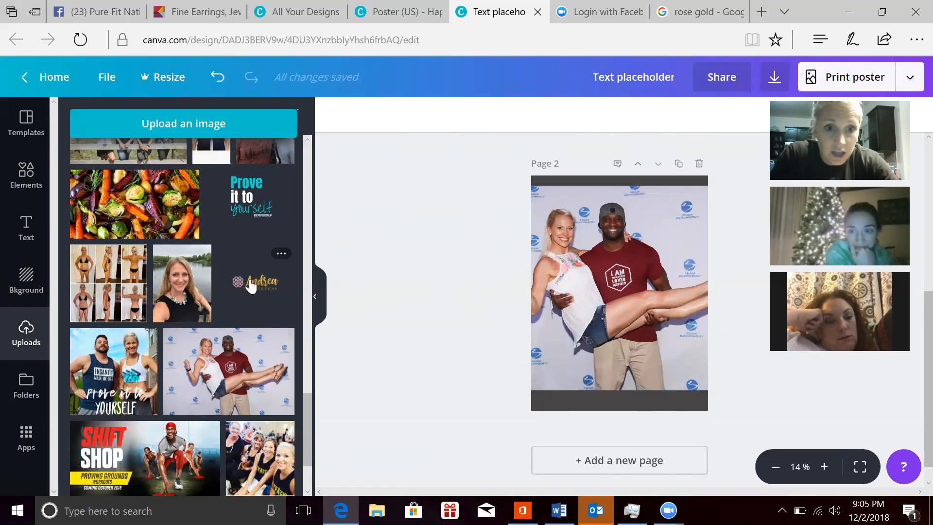
Step: Replace the photo on page 2 with the "Prove it to yourself" logo, shrink it and place it in the page's lower right area
{"action": "left_click_drag", "start_coordinate": [255, 282], "coordinate": [495, 286]}
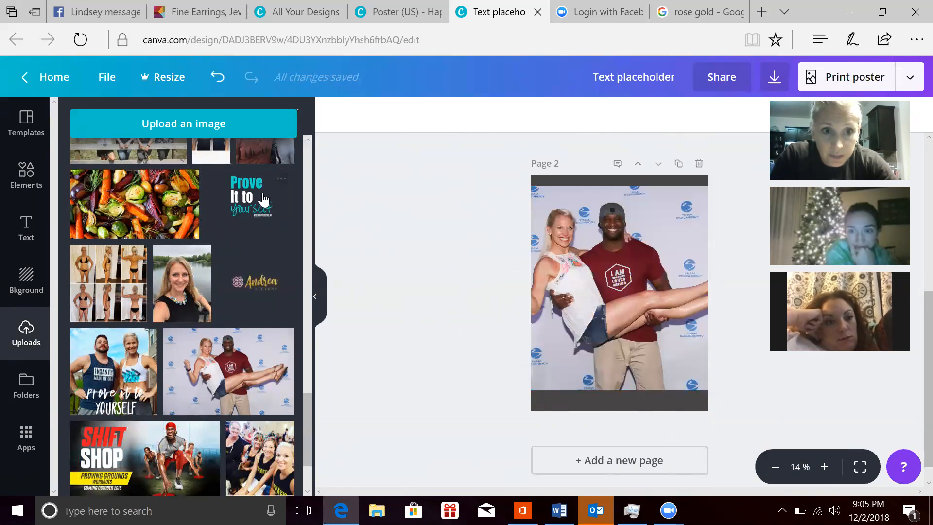
{"action": "left_click_drag", "start_coordinate": [263, 199], "coordinate": [669, 360]}
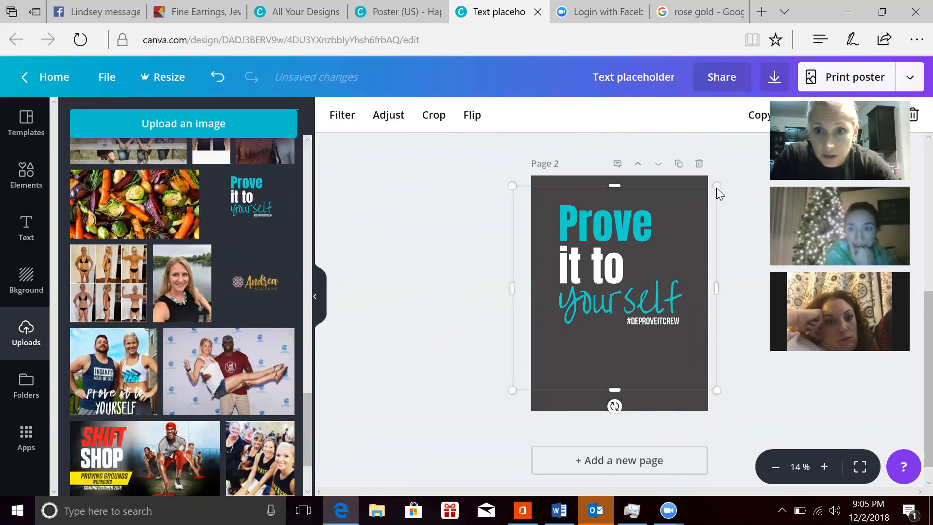
{"action": "left_click_drag", "start_coordinate": [666, 233], "coordinate": [607, 297]}
{"action": "left_click_drag", "start_coordinate": [563, 344], "coordinate": [651, 376]}
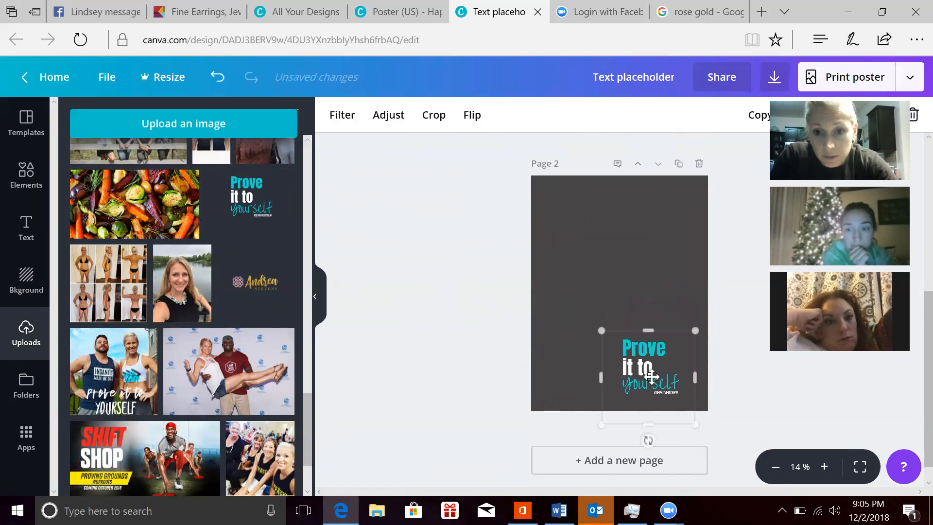
{"action": "left_click", "coordinate": [627, 247]}
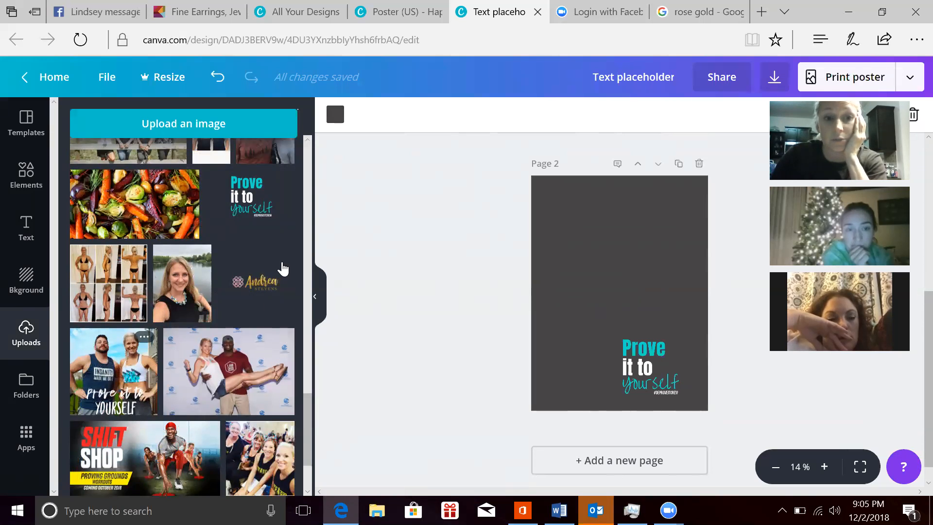
Step: Add the gold script name logo and the six-picture progress collage to page 2, enlarging the collage to full page width at the page's top
{"action": "left_click", "coordinate": [252, 283]}
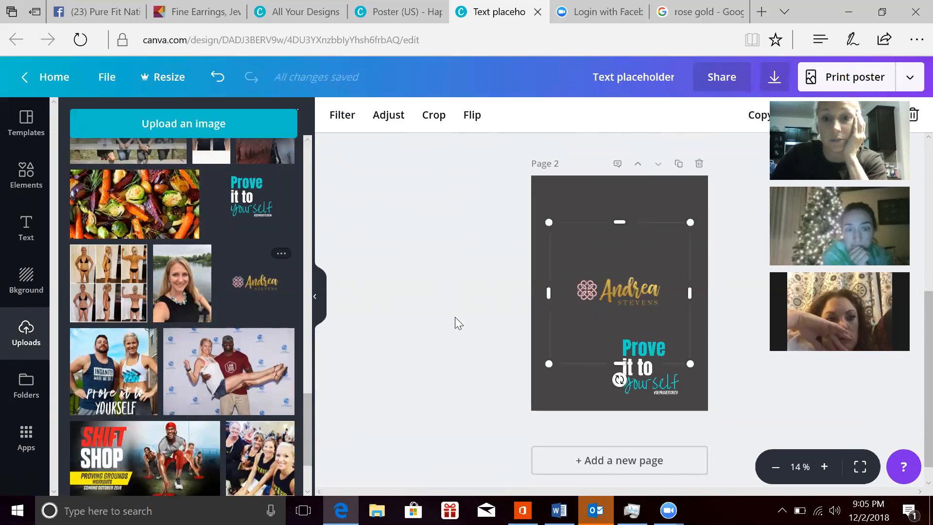
{"action": "left_click", "coordinate": [633, 205]}
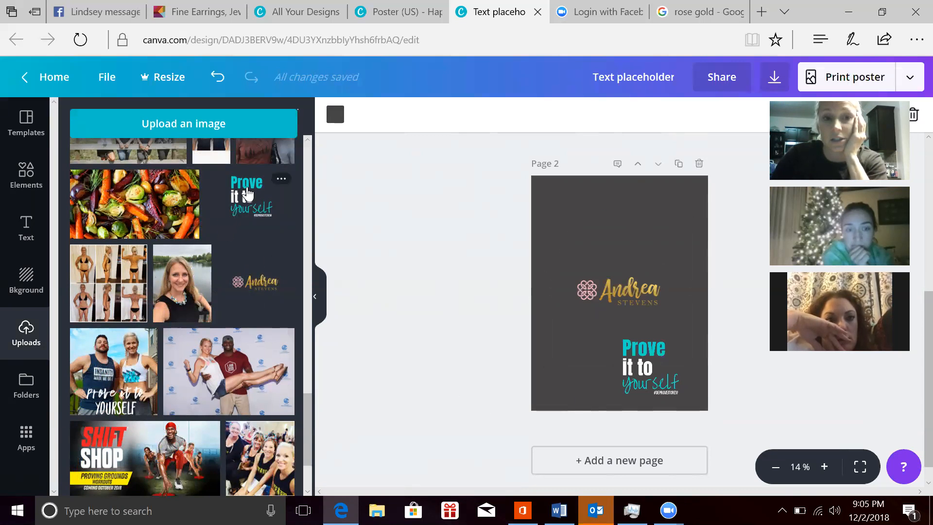
{"action": "left_click", "coordinate": [112, 275]}
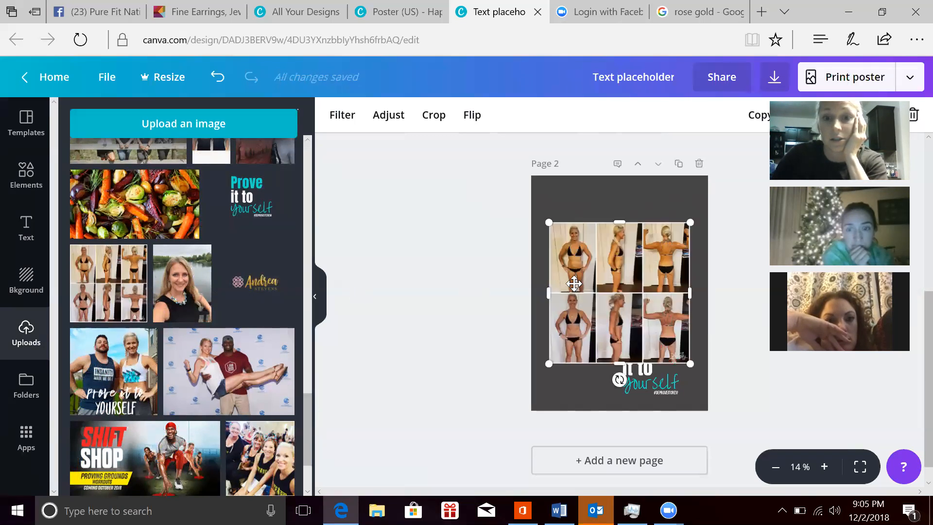
{"action": "left_click_drag", "start_coordinate": [601, 284], "coordinate": [584, 230]}
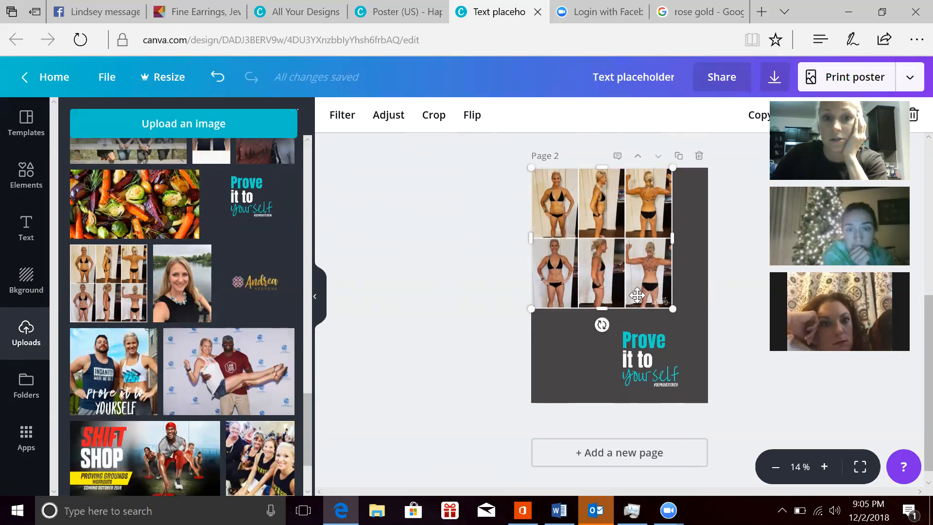
{"action": "left_click_drag", "start_coordinate": [669, 302], "coordinate": [728, 313]}
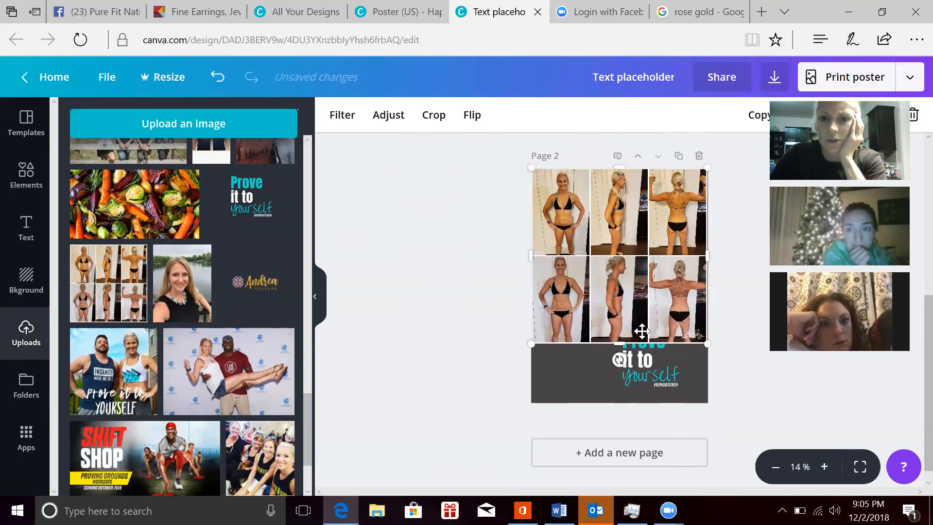
Step: Move the "Prove it to yourself" logo into the lower right corner of page 2, clear of the collage
{"action": "left_click", "coordinate": [651, 355]}
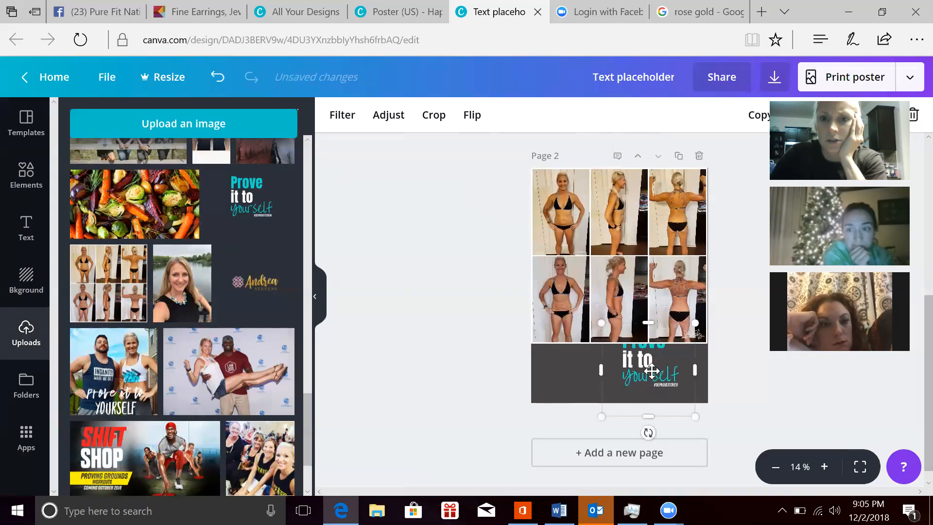
{"action": "left_click_drag", "start_coordinate": [651, 371], "coordinate": [674, 380]}
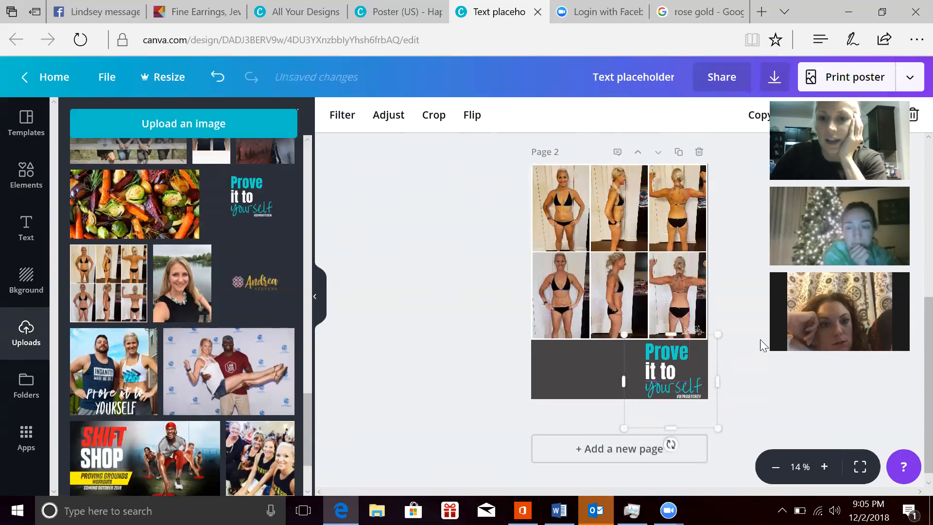
{"action": "left_click", "coordinate": [754, 358]}
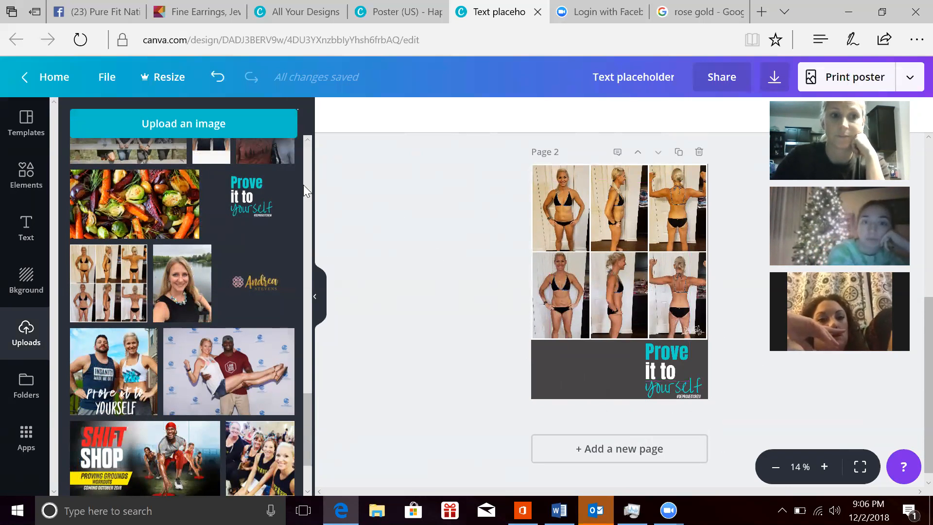
Step: Browse back up through the uploaded images
{"action": "scroll", "coordinate": [307, 146], "scroll_direction": "up", "scroll_amount": 15}
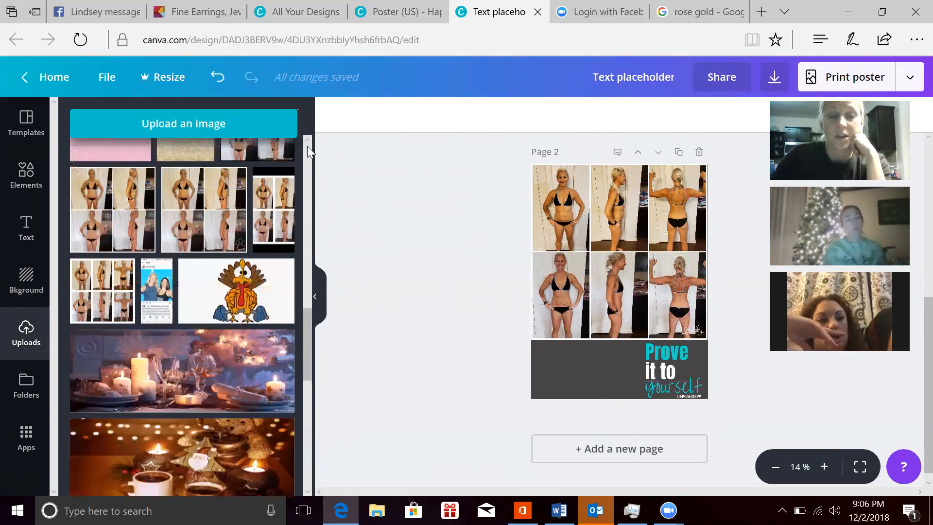